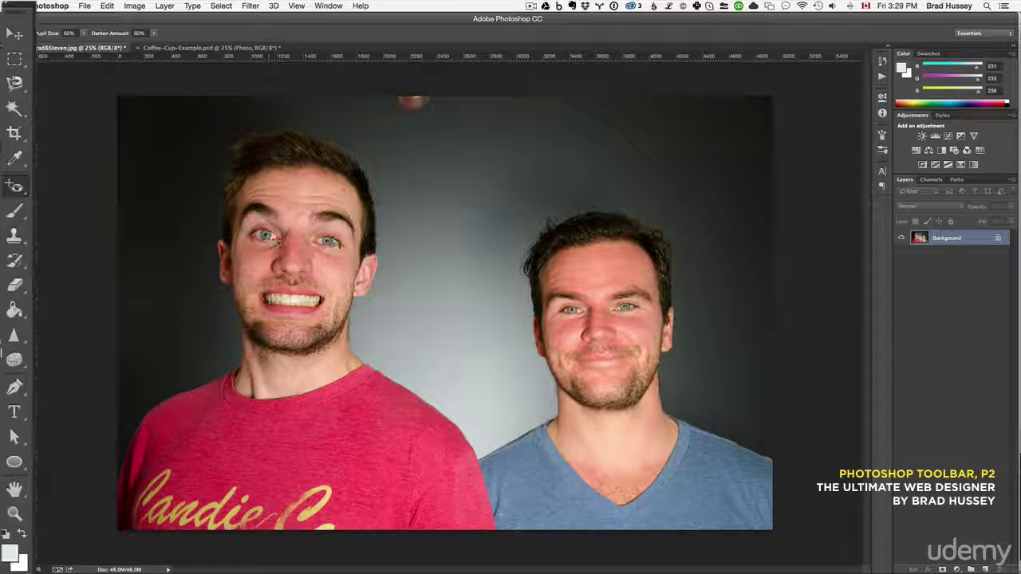
Raise the Red Eye tool's pupil size to 100%, and reduce it to about 39%.
click(84, 32)
drag(80, 50, 117, 46)
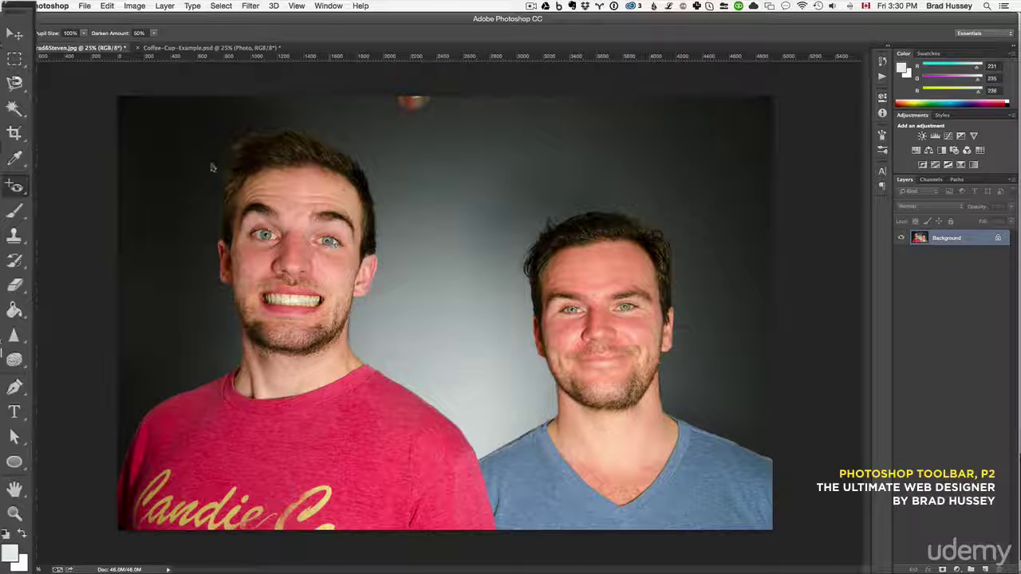
click(82, 34)
drag(81, 46, 54, 47)
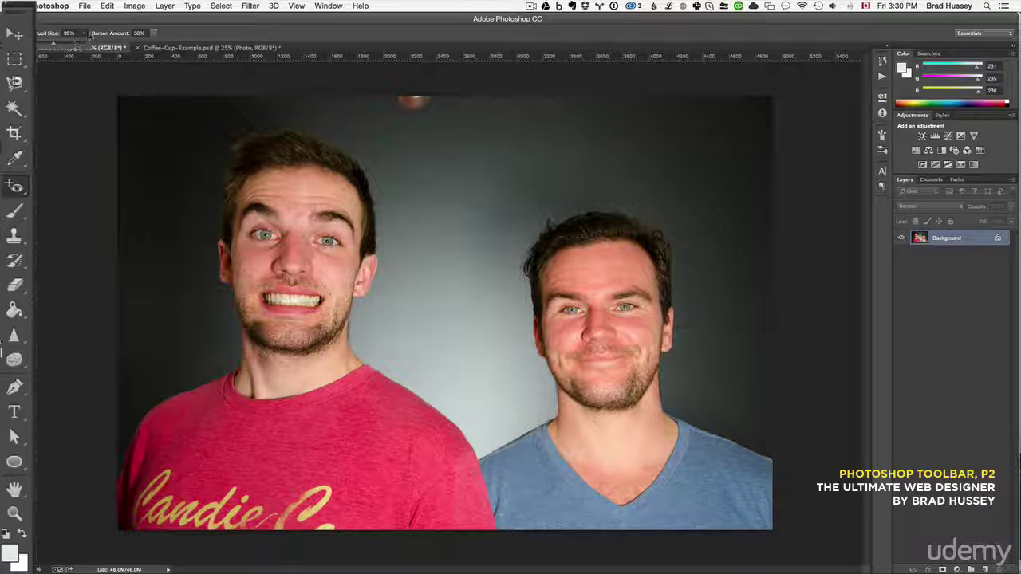
Activate the Brush tool, try several preset tips, and choose a bristle tip at 8 px.
click(16, 211)
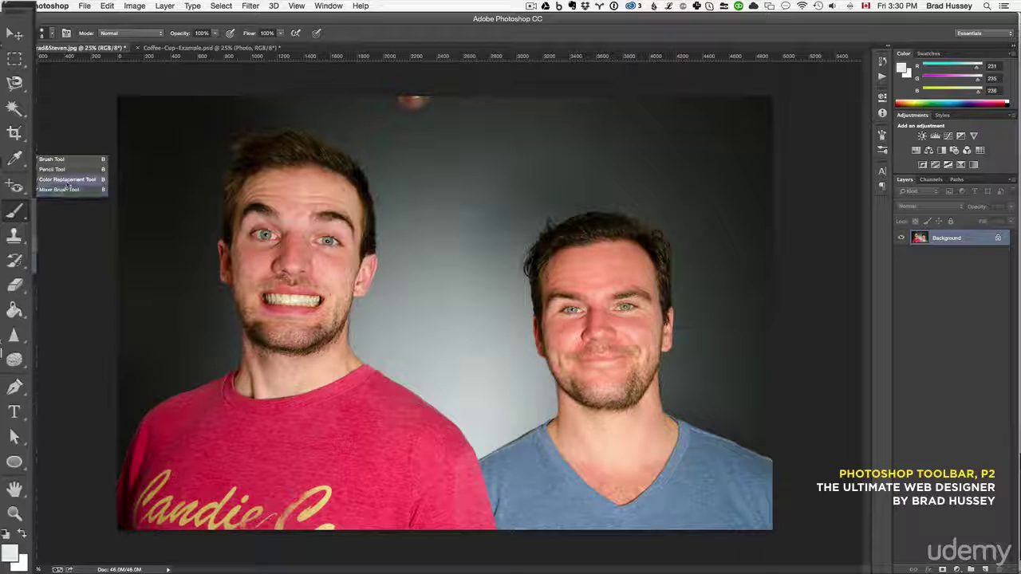
click(51, 159)
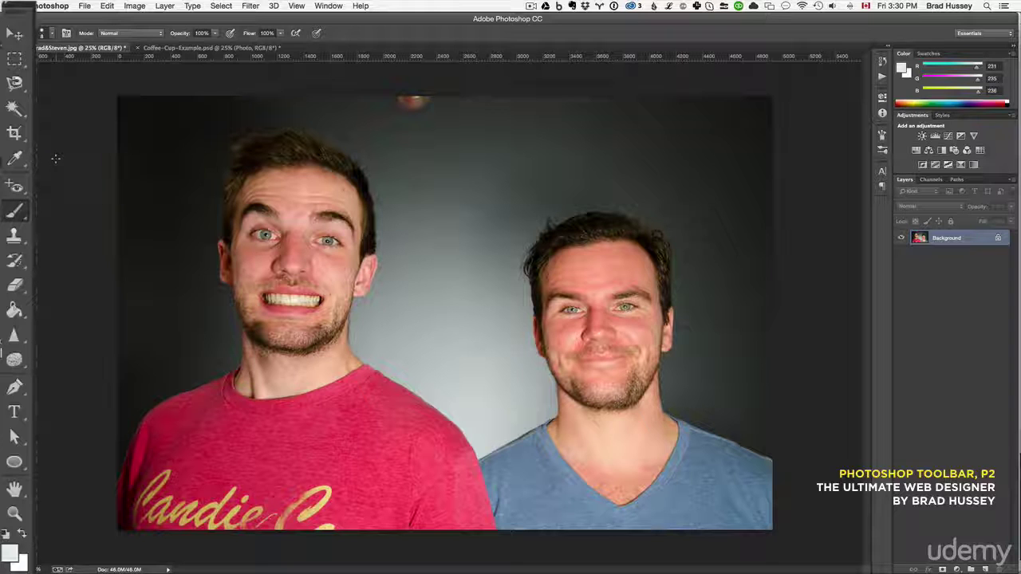
click(53, 33)
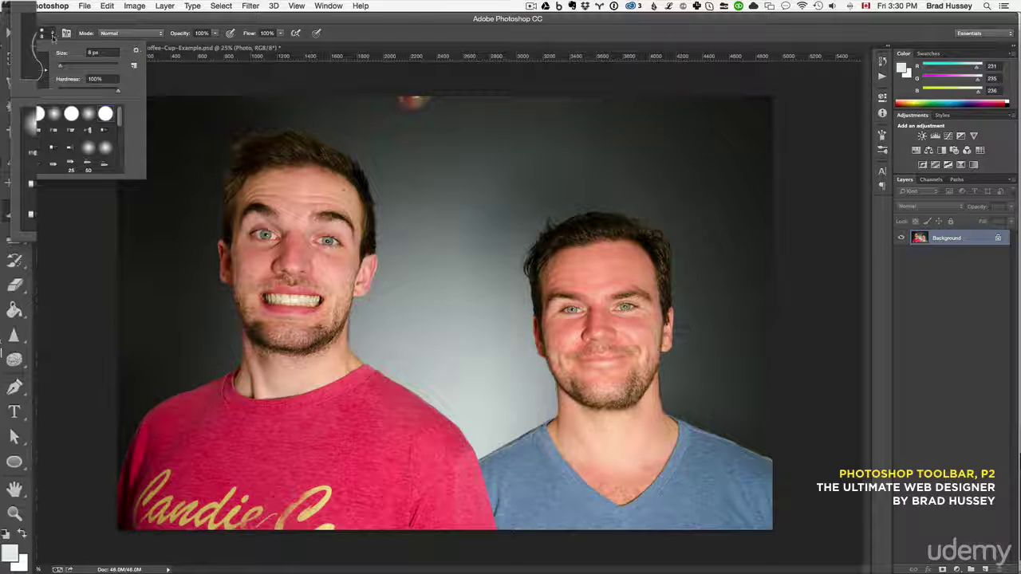
click(35, 118)
click(56, 118)
click(71, 118)
click(73, 132)
click(32, 150)
click(70, 132)
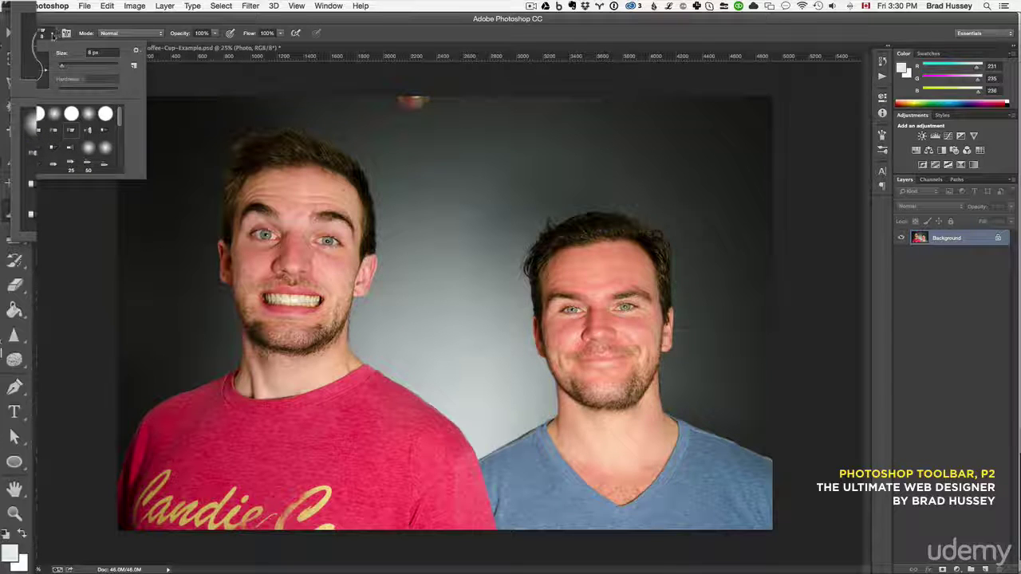
click(52, 36)
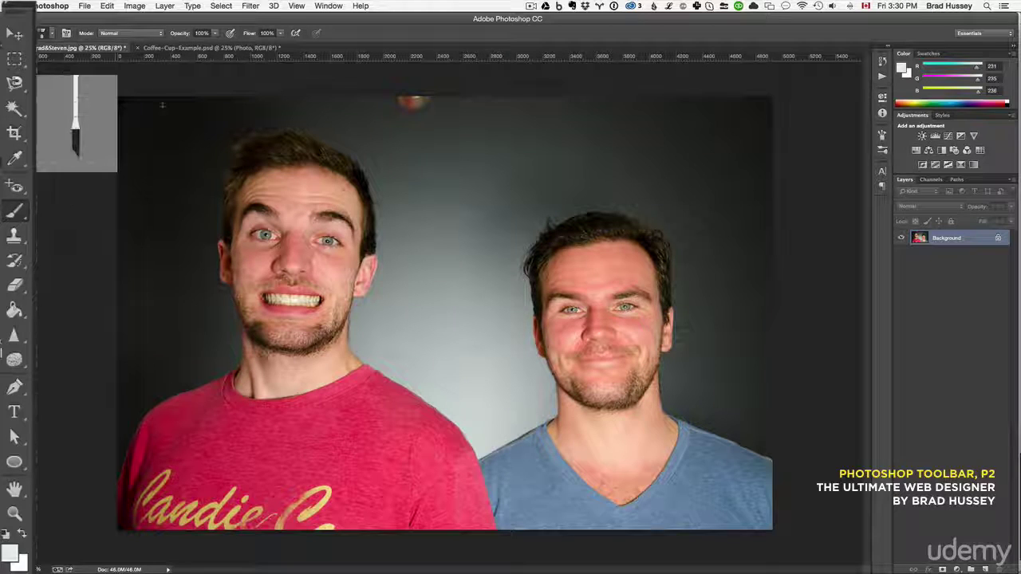
click(45, 33)
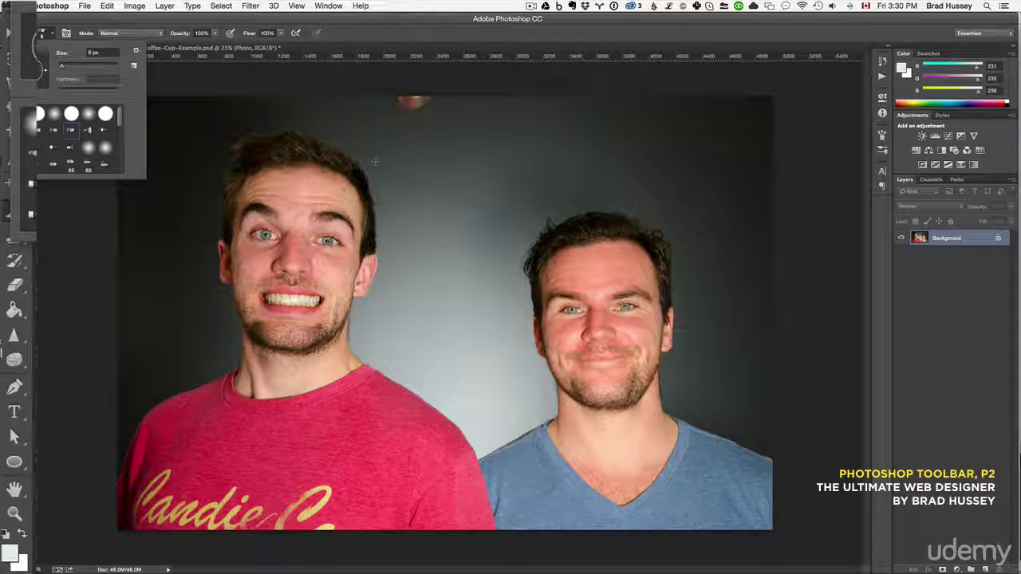
click(46, 34)
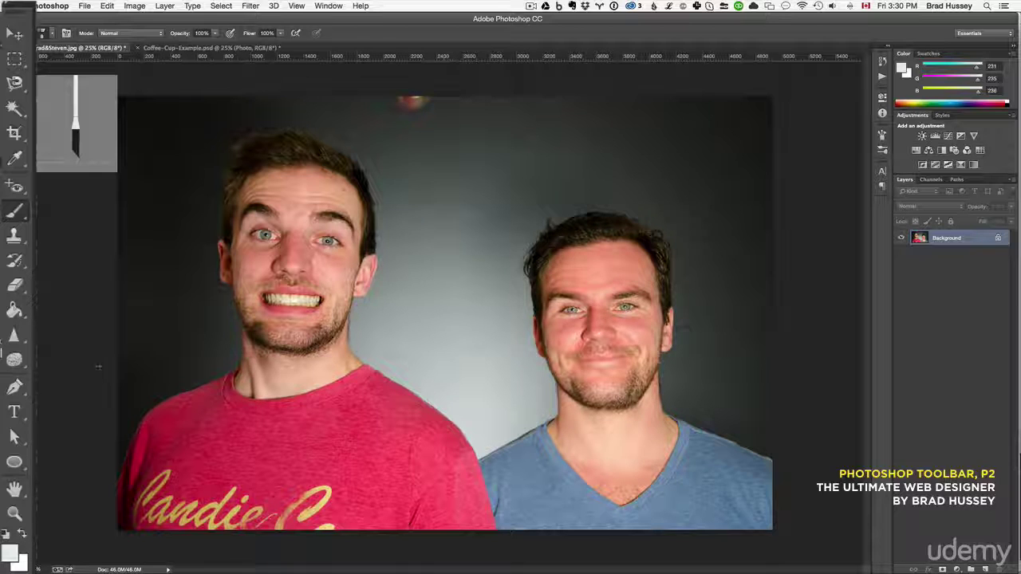
Set the foreground colour to bright cyan (RGB 73, 194, 224) and return to the Brush tool.
click(10, 551)
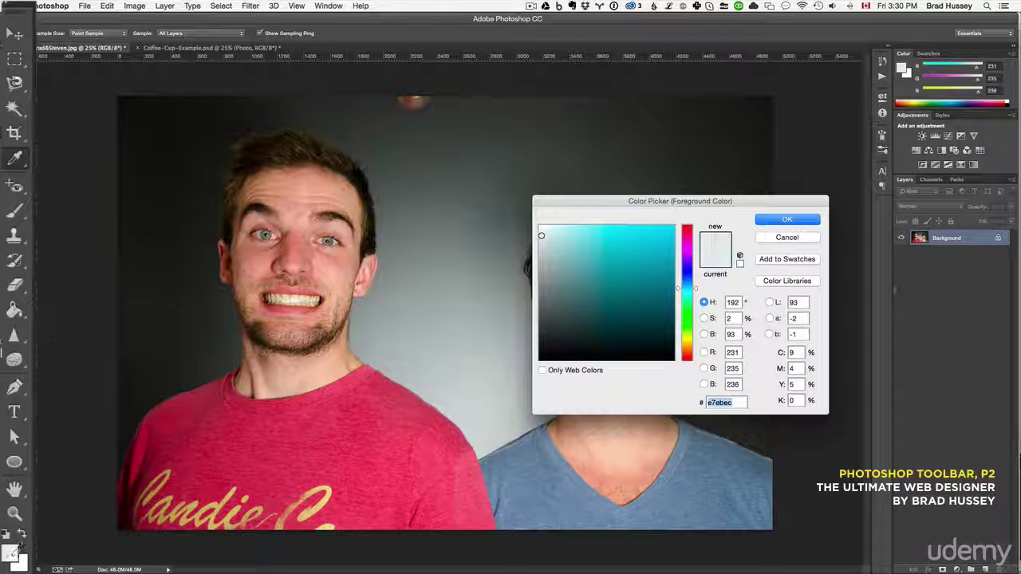
mouse_move(636, 282)
mouse_down()
mouse_move(661, 293)
mouse_move(630, 241)
mouse_up()
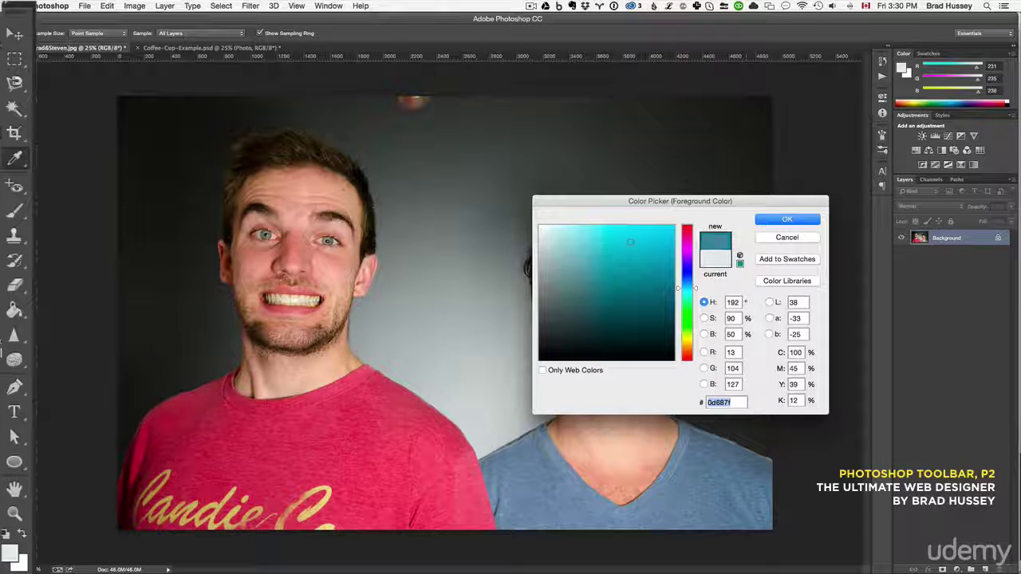
click(789, 220)
key(b)
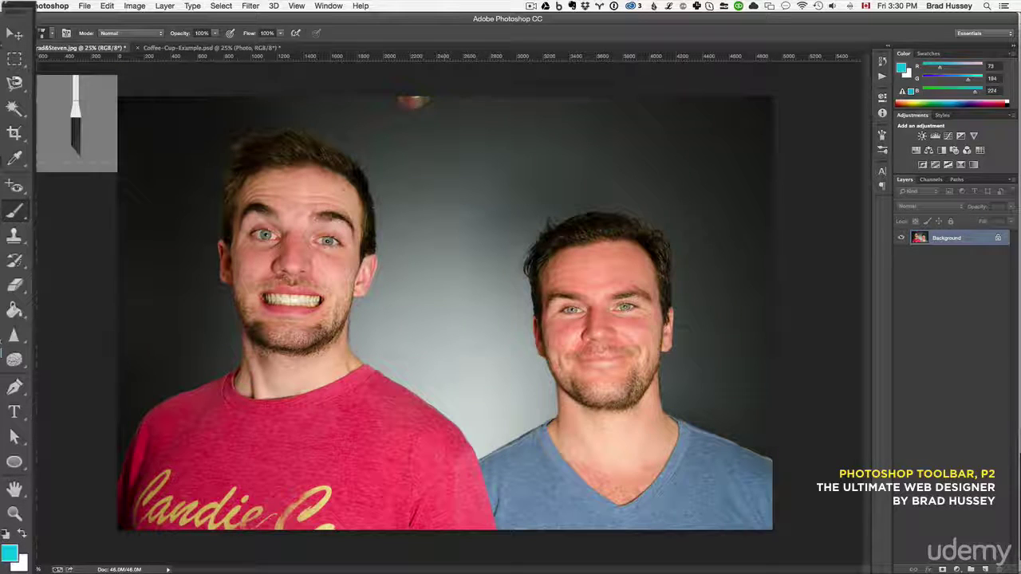
Paint a thin wavy cyan stroke running diagonally down the grey background between the two men.
click(51, 34)
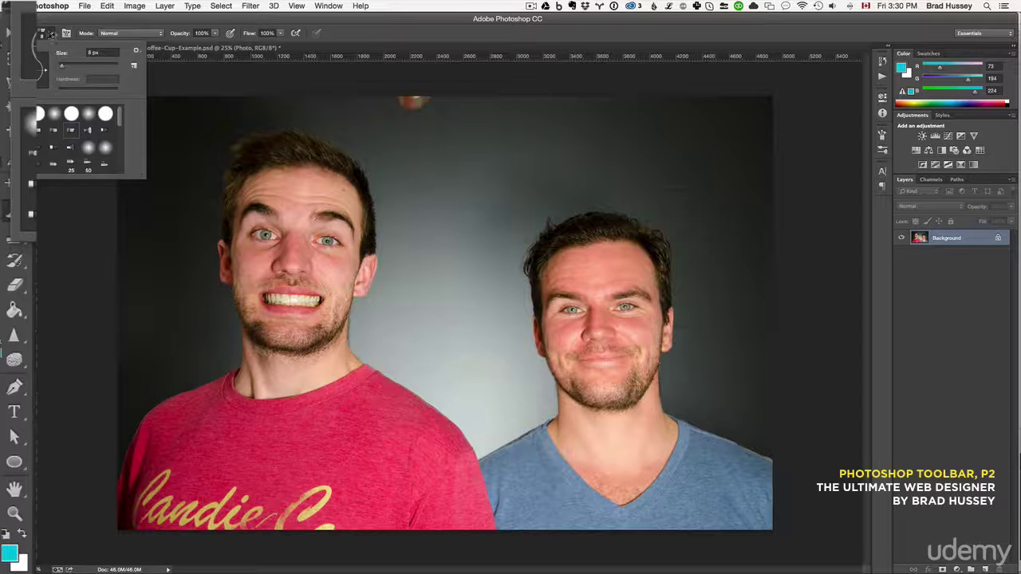
click(51, 35)
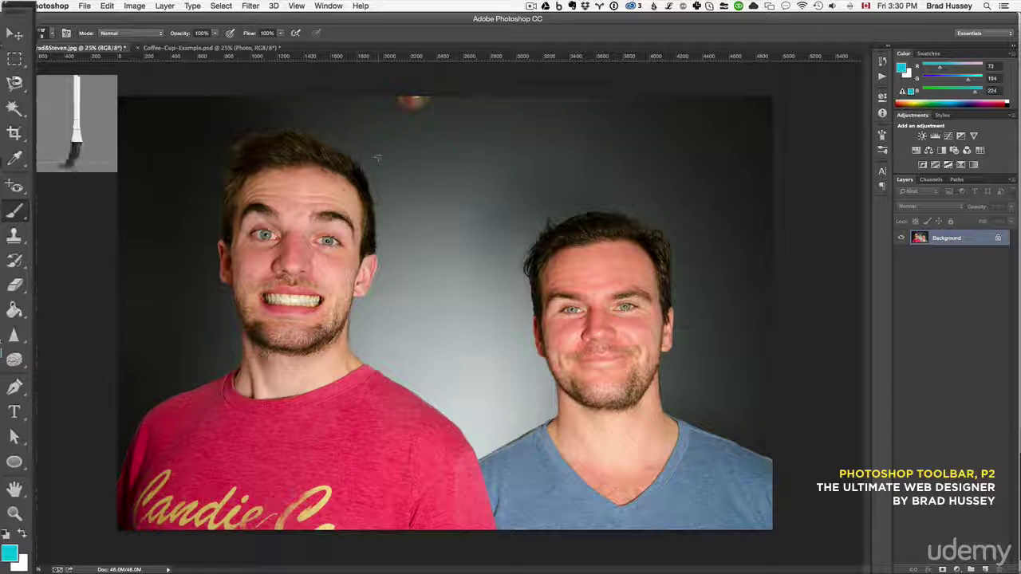
mouse_move(378, 157)
mouse_down()
mouse_move(396, 184)
mouse_move(406, 175)
mouse_move(399, 198)
mouse_move(439, 206)
mouse_move(449, 252)
mouse_move(474, 270)
mouse_move(478, 322)
mouse_up()
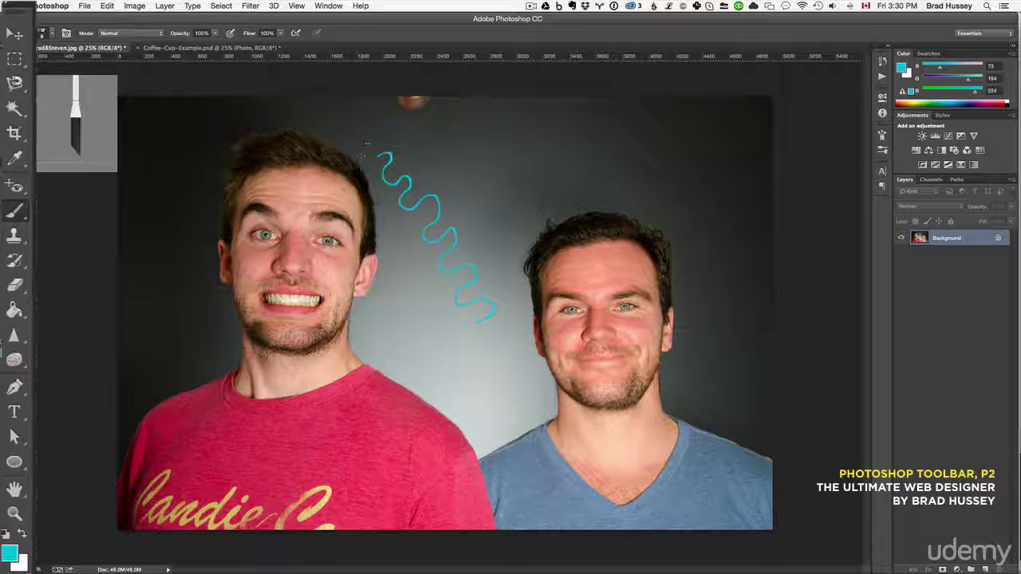
Enlarge the bristle brush to 63 px and paint a thick wavy stroke above the head of the man in blue.
click(49, 36)
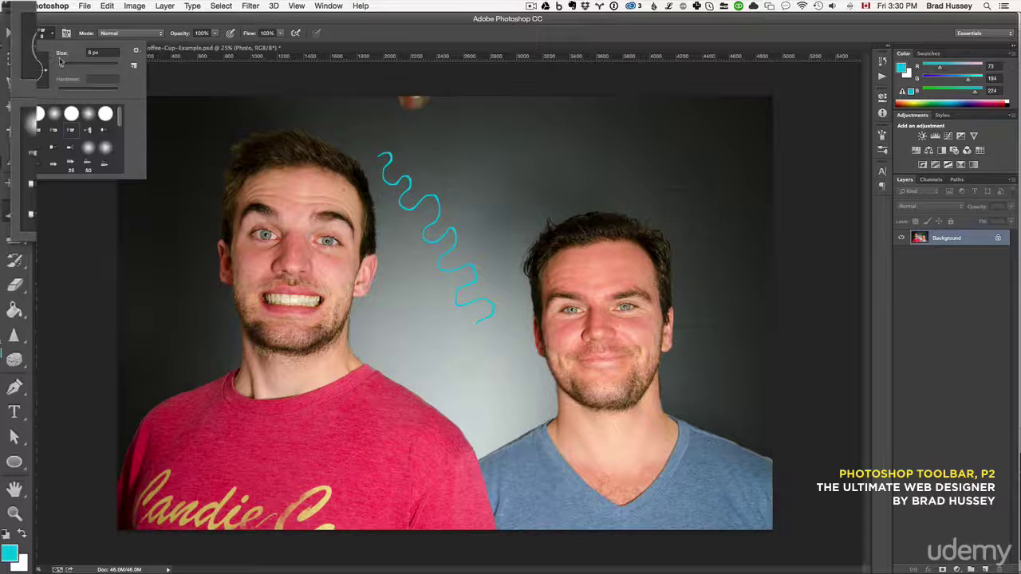
drag(68, 69, 88, 70)
click(406, 149)
mouse_move(405, 149)
mouse_down()
mouse_move(465, 174)
mouse_move(506, 156)
mouse_move(525, 191)
mouse_move(576, 167)
mouse_move(595, 196)
mouse_move(648, 177)
mouse_move(673, 181)
mouse_up()
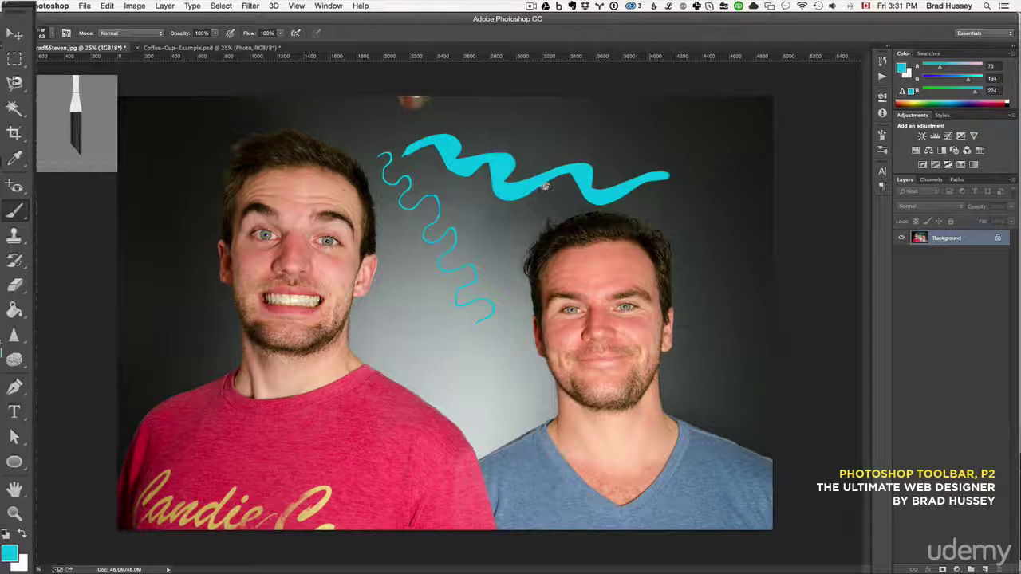
click(50, 33)
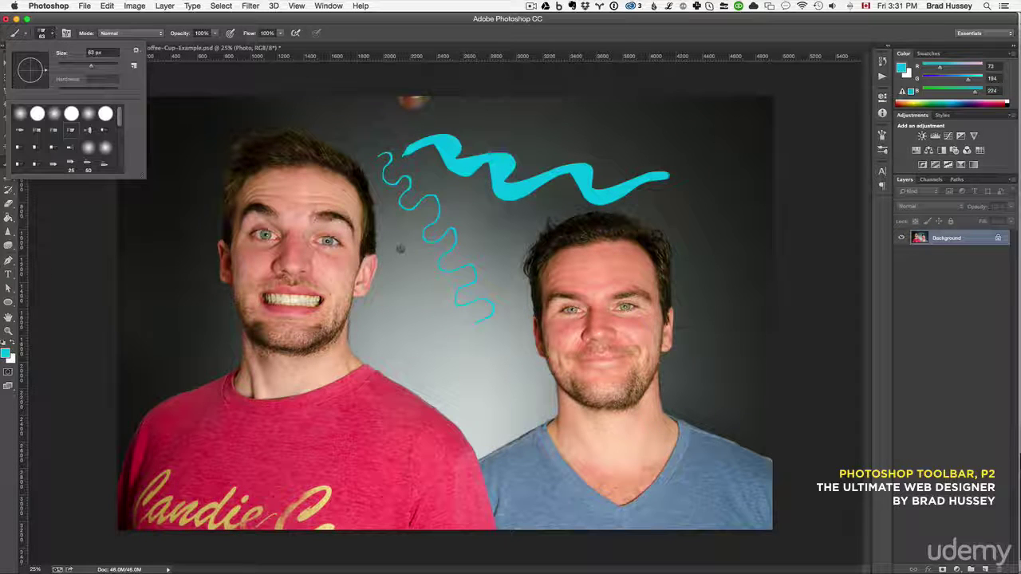
click(53, 34)
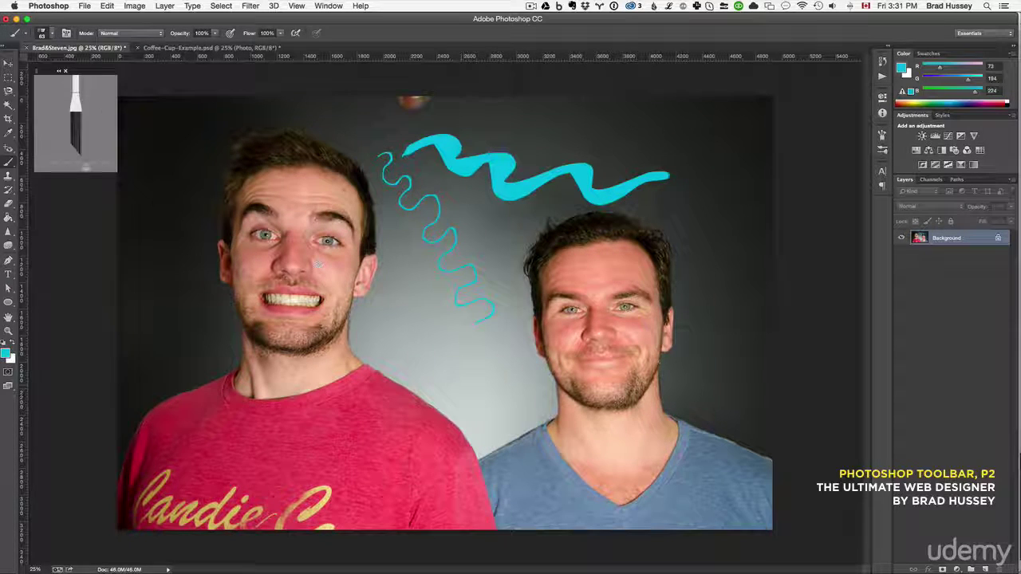
Draw a freehand cyan curve between the two men using the Pencil tool at 17 px.
click(8, 162)
click(57, 180)
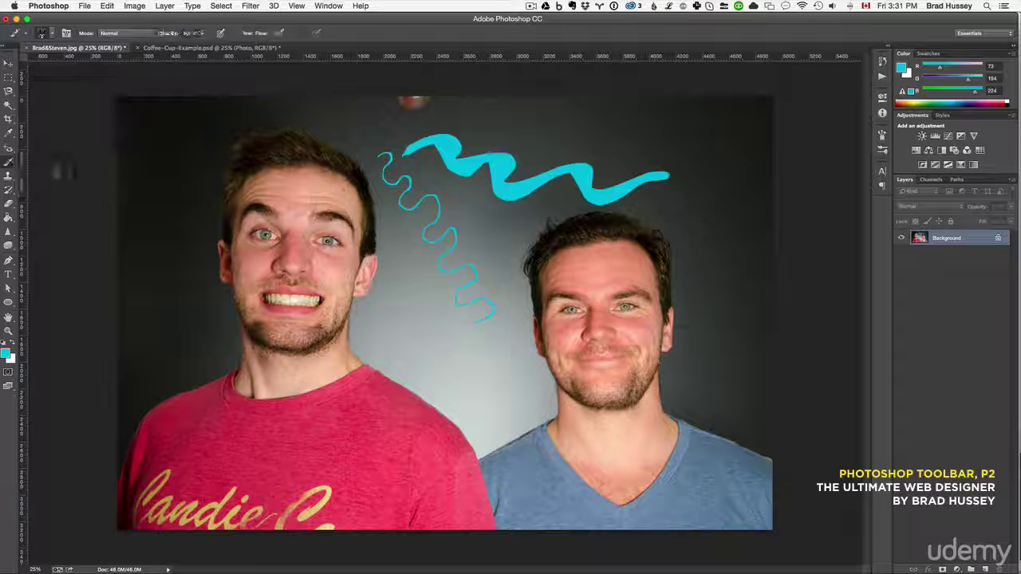
click(50, 33)
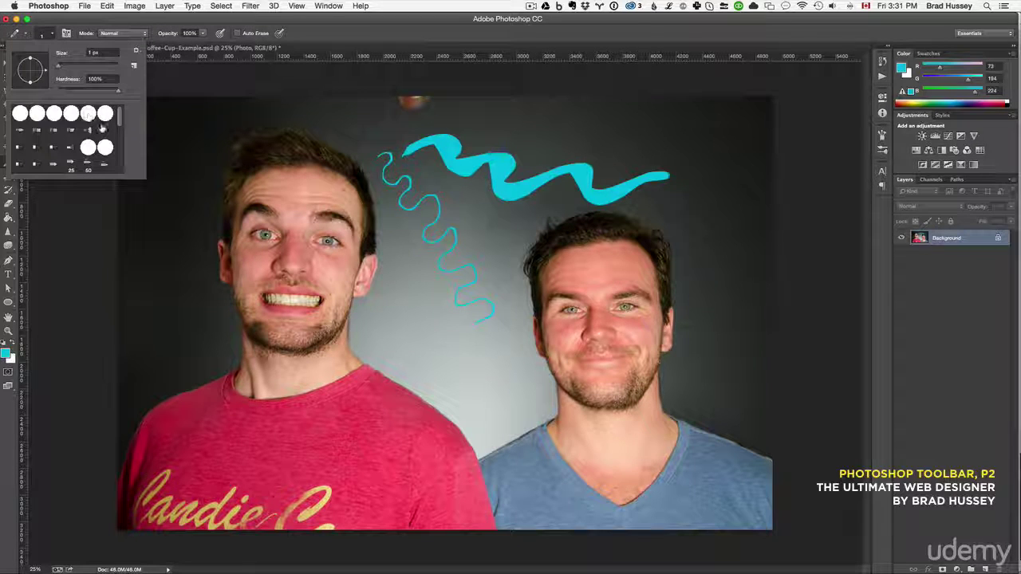
drag(58, 66, 62, 67)
click(50, 33)
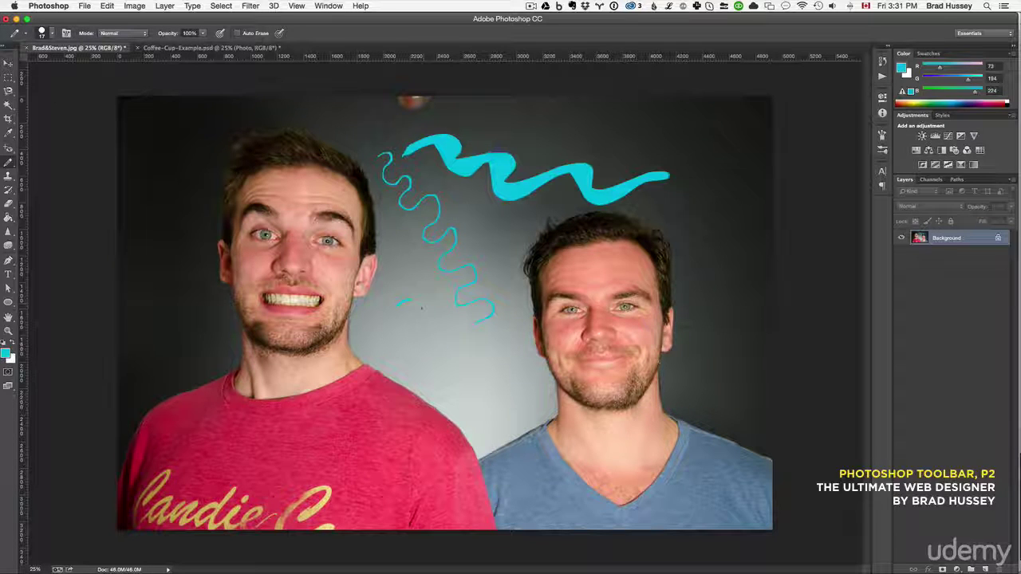
mouse_move(410, 301)
mouse_down()
mouse_move(441, 348)
mouse_move(514, 359)
mouse_move(529, 284)
mouse_up()
mouse_move(474, 226)
mouse_down()
mouse_move(535, 223)
mouse_move(479, 207)
mouse_up()
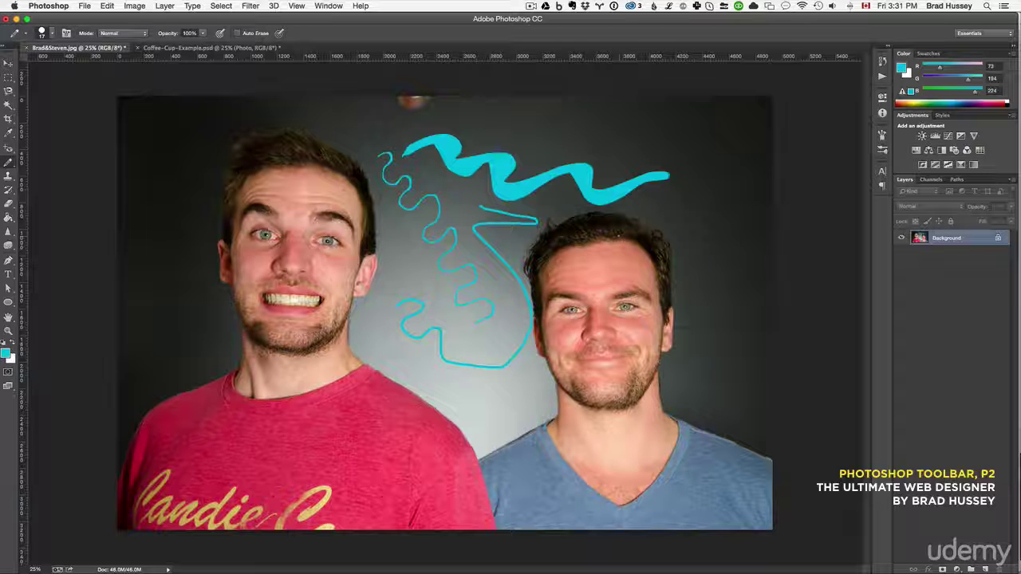
Clone eyebrow hair across the gap between the eyebrows of the man in red, using the Clone Stamp tool at 100 px.
click(8, 177)
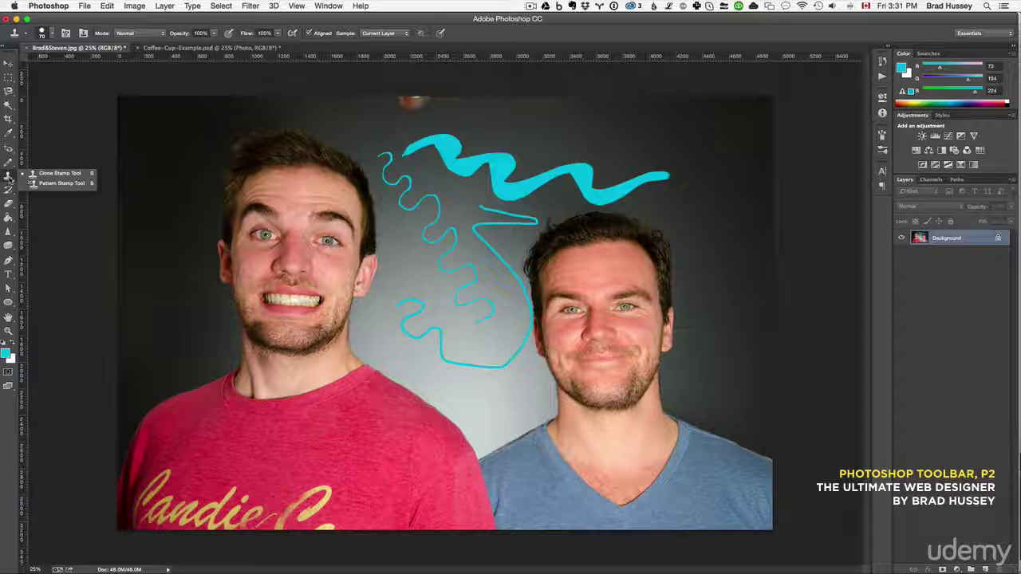
click(56, 173)
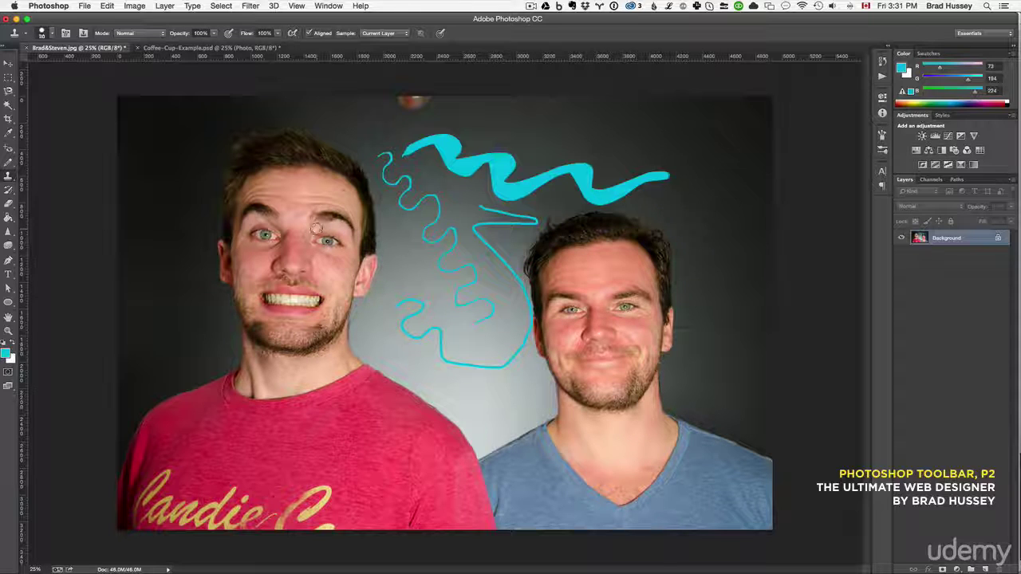
key(bracketright)
key(bracketright)
key(bracketright)
key(bracketright)
key(bracketright)
key(bracketright)
key(bracketright)
key(bracketright)
key(bracketright)
key(bracketright)
key(bracketright)
key(bracketright)
key(bracketright)
key(bracketright)
key(bracketleft)
key(bracketleft)
key(bracketleft)
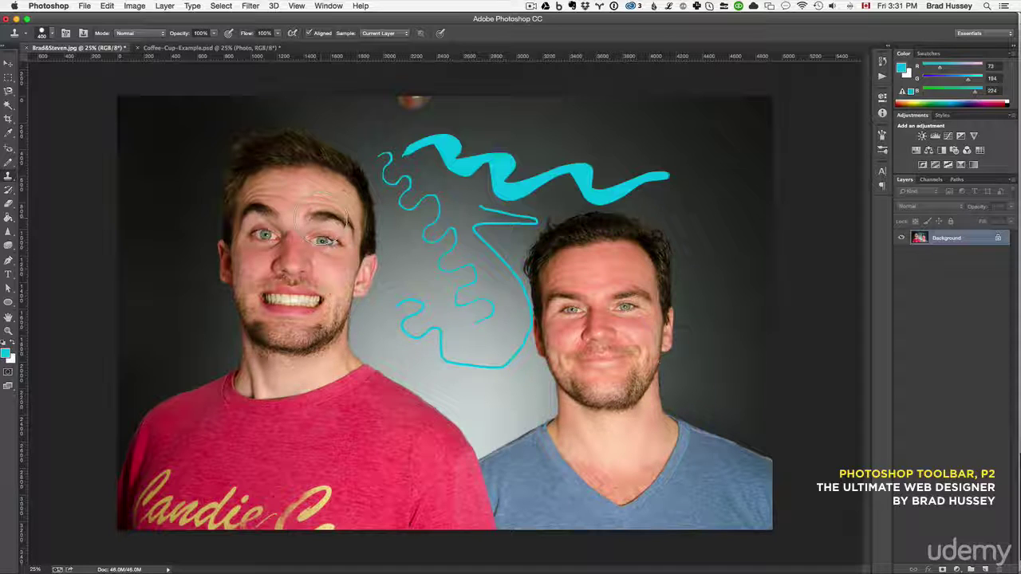
key(bracketleft)
key(bracketleft)
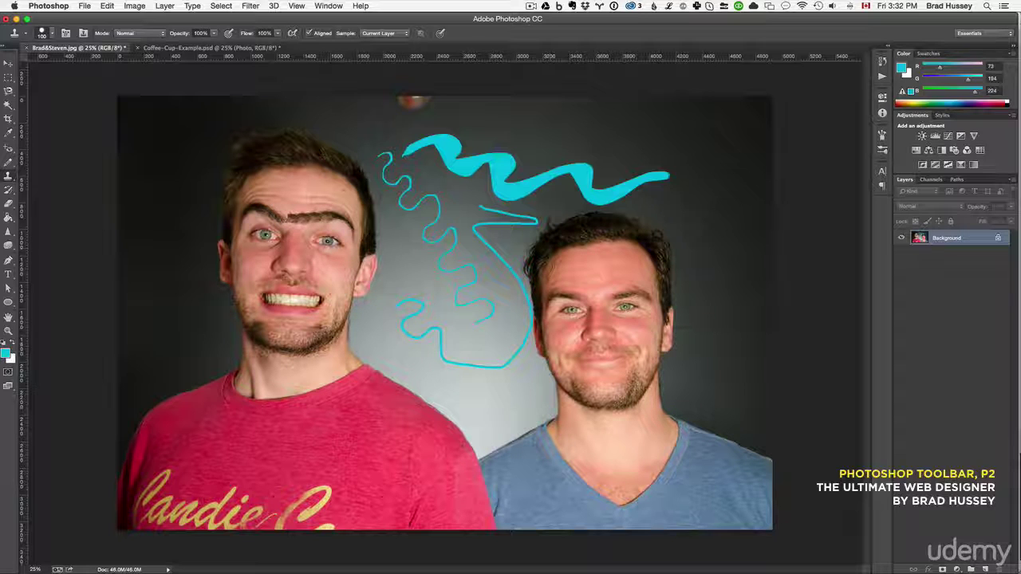
drag(289, 214, 286, 217)
click(10, 177)
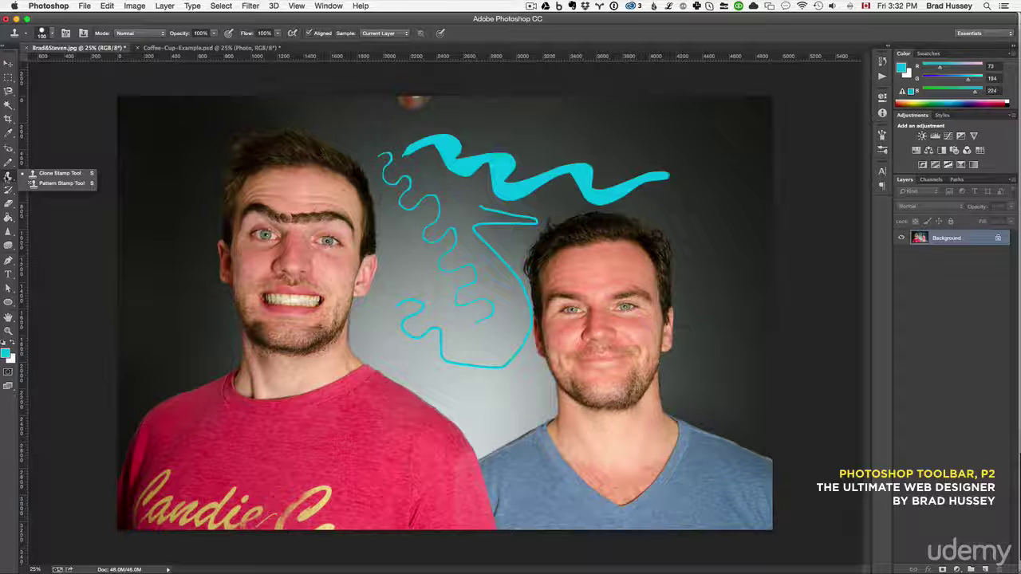
click(58, 173)
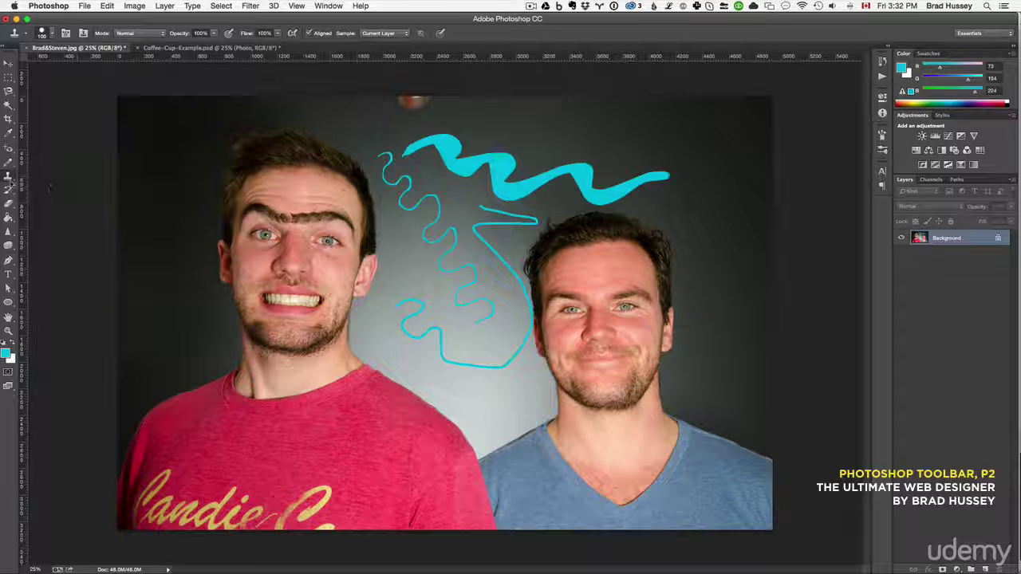
Try twice to brush away the cloned hair between the eyebrows with the History Brush at 200 px, undoing each stroke.
click(10, 190)
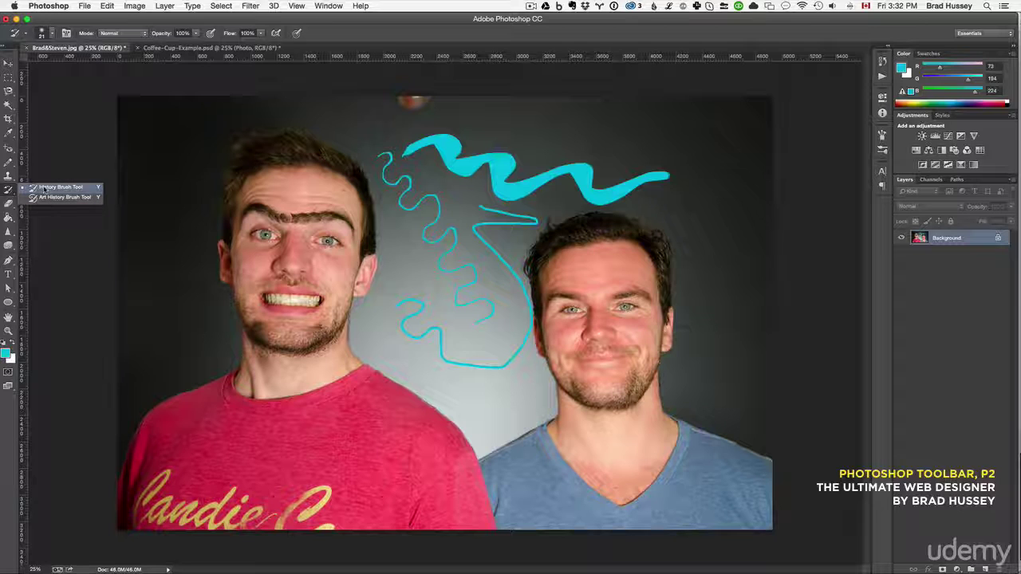
click(45, 186)
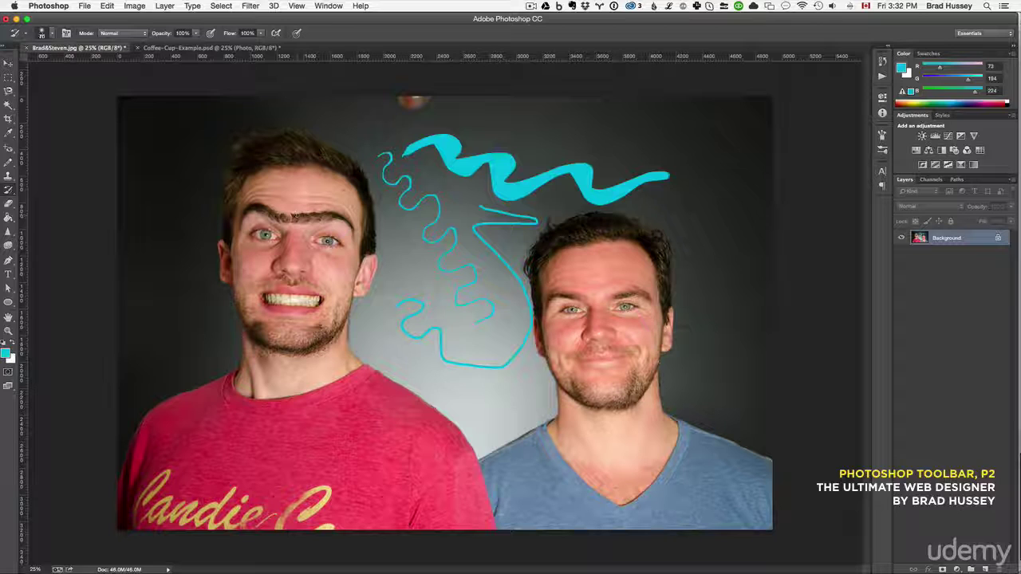
key(])
key(])
key(])
key(])
drag(276, 217, 322, 215)
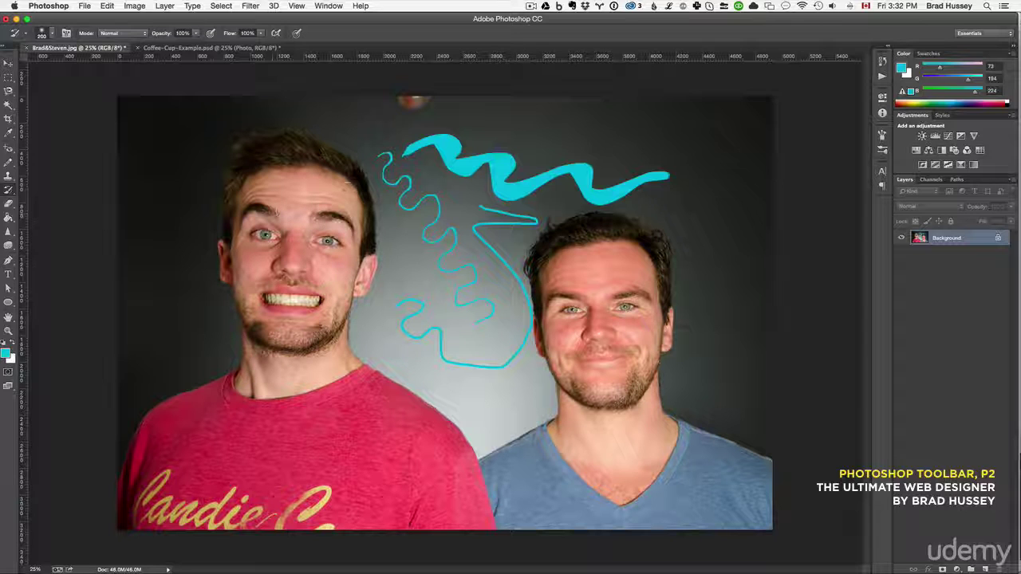
key(super+z)
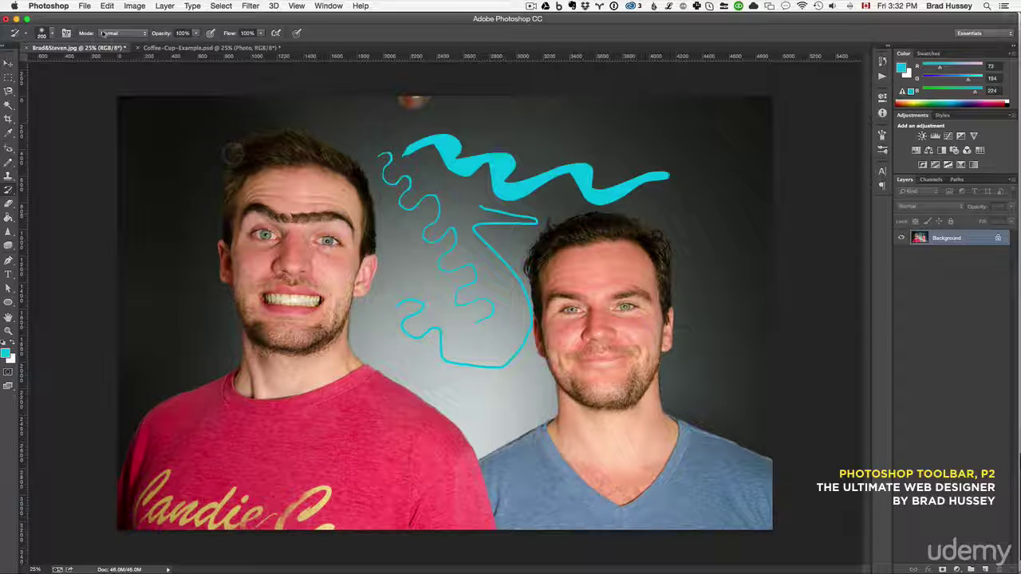
drag(267, 216, 319, 215)
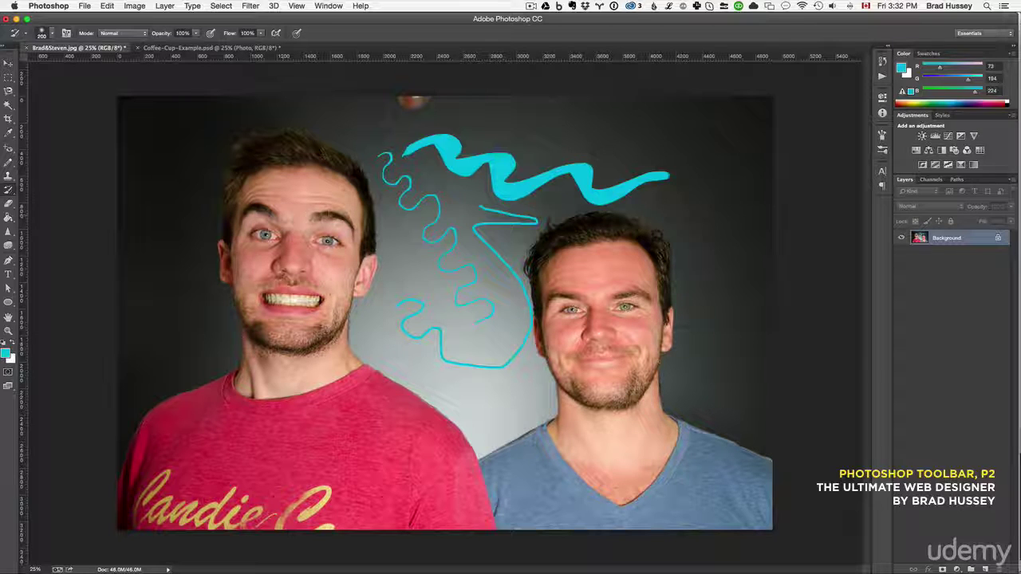
key(super+z)
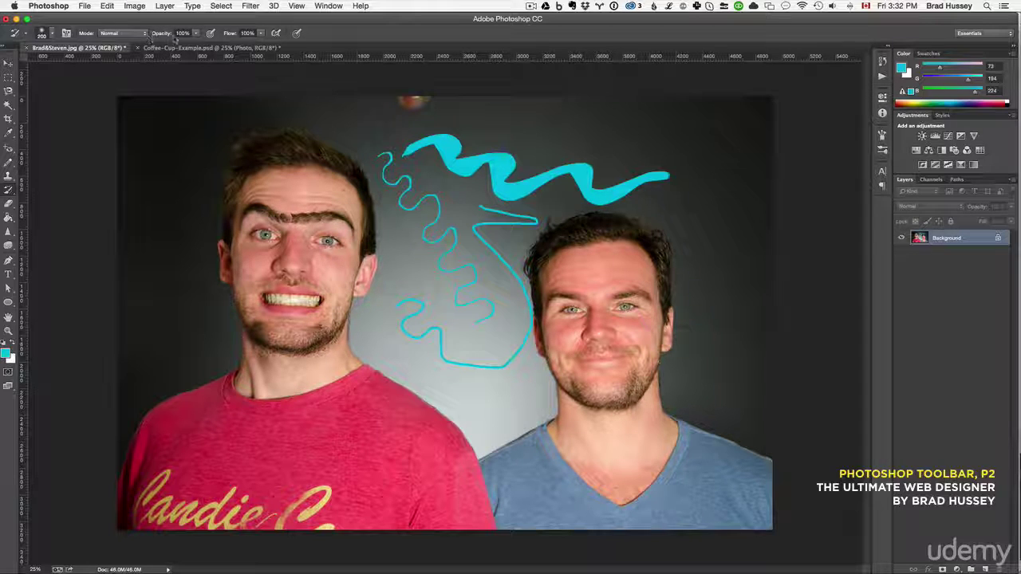
Set the History Brush opacity to 47% and brush over the cloned hair between the eyebrows of the man in red.
click(170, 45)
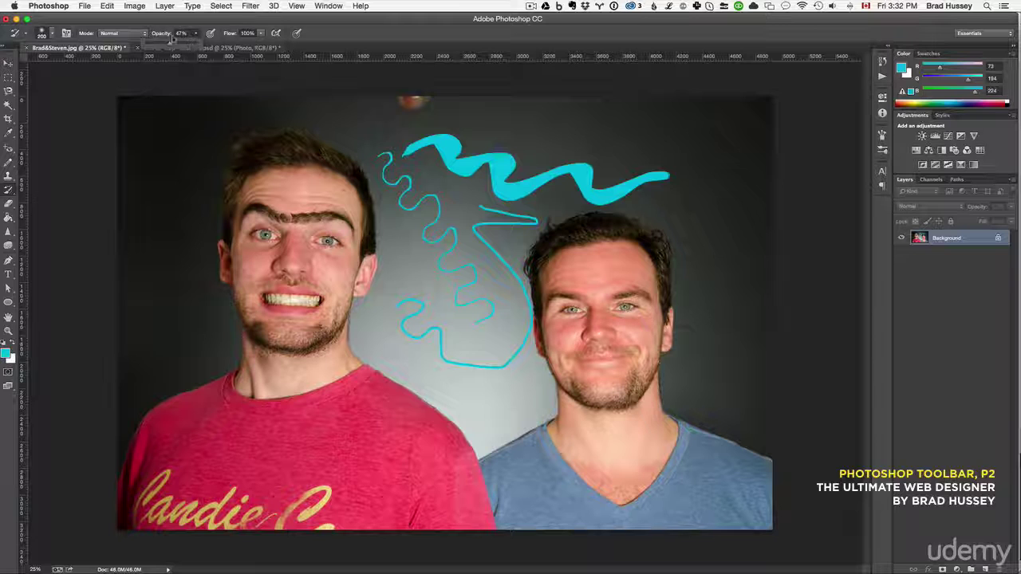
click(199, 36)
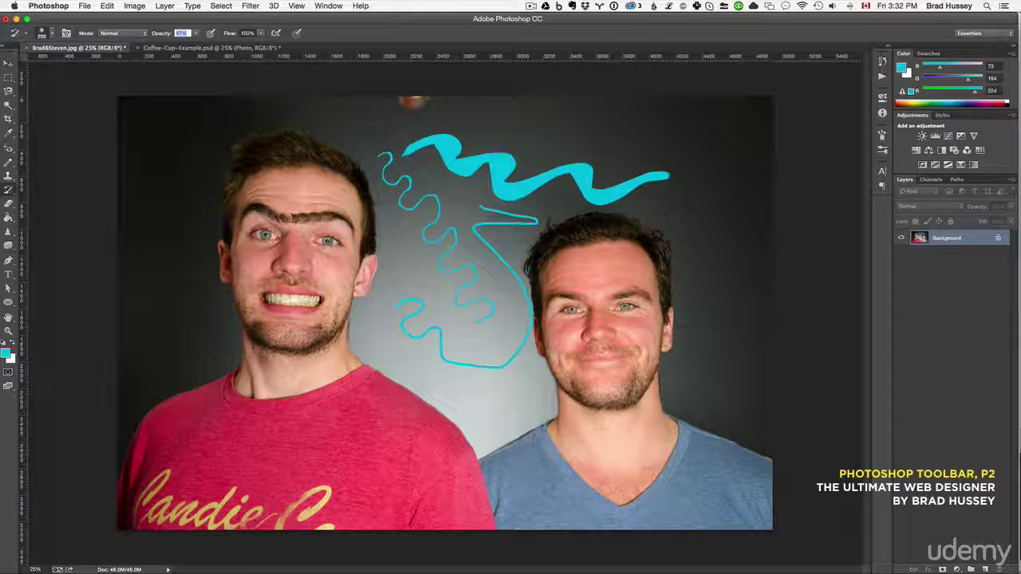
mouse_move(269, 214)
mouse_down()
mouse_move(332, 217)
mouse_move(311, 217)
mouse_up()
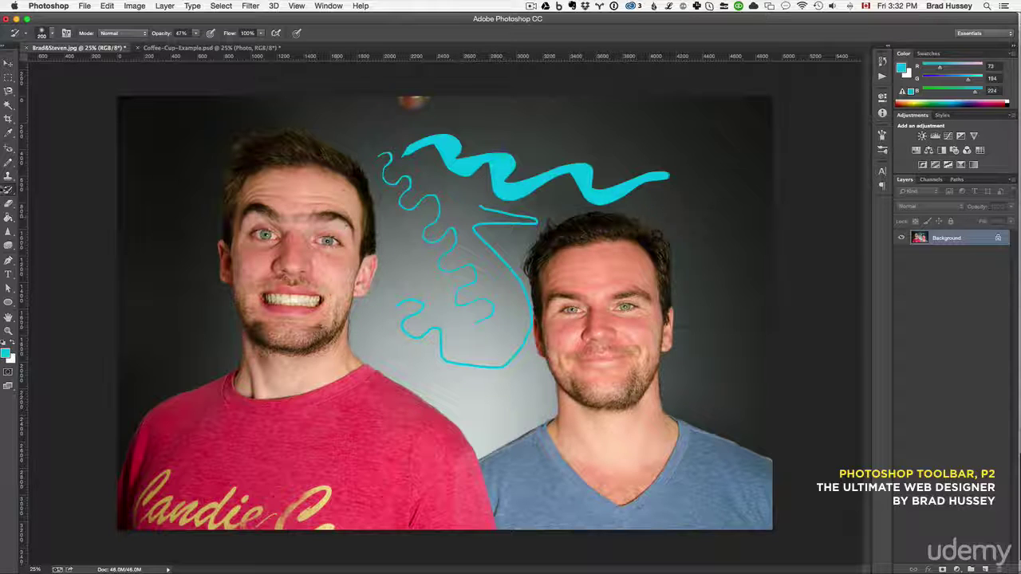
click(7, 190)
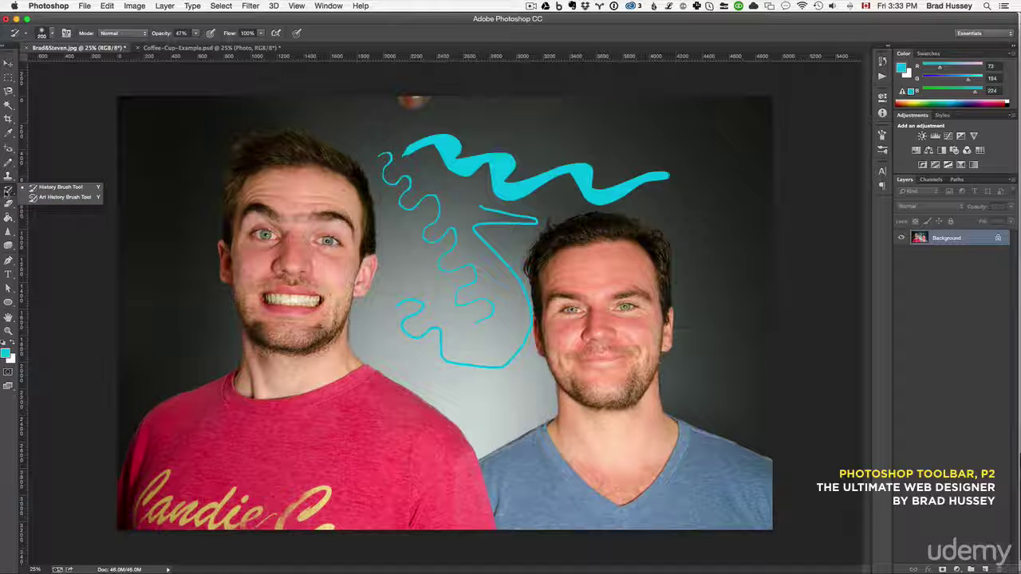
click(11, 193)
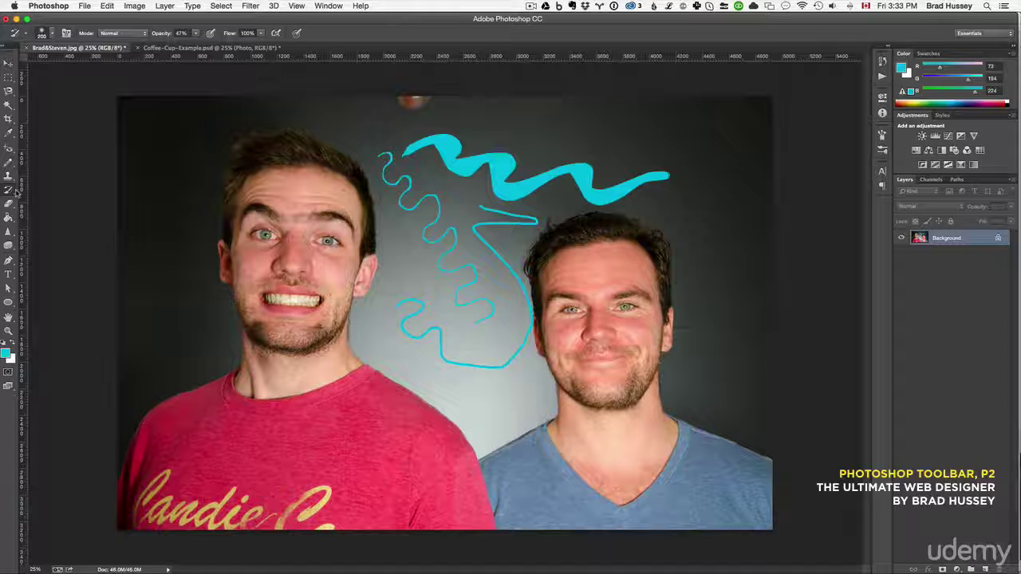
Erase a patch between the eyebrows of the man in red with the Eraser tool at 100% opacity, and undo it.
click(9, 207)
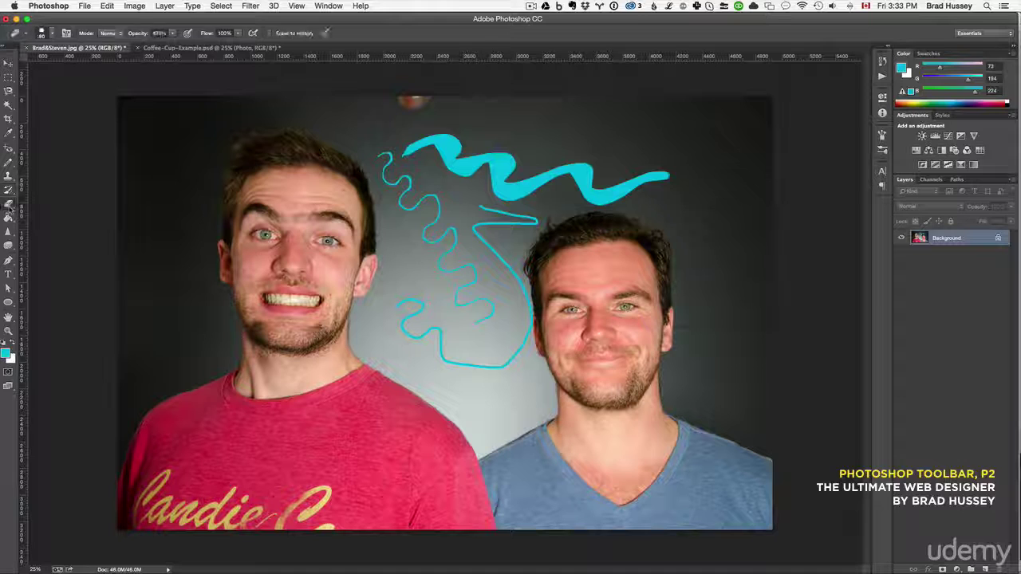
click(52, 206)
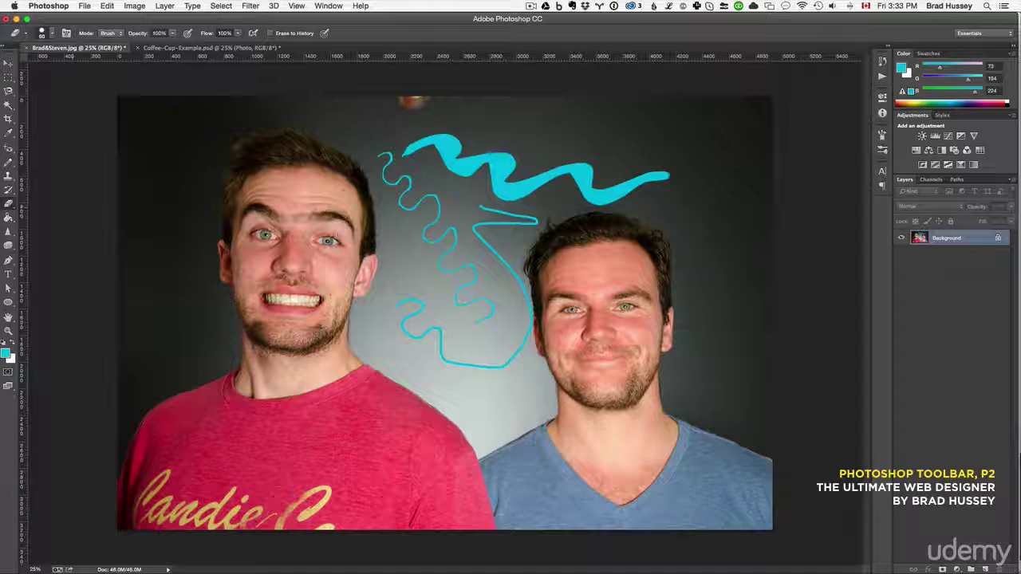
mouse_move(324, 218)
mouse_down()
mouse_move(287, 221)
mouse_move(295, 209)
mouse_move(292, 224)
mouse_move(319, 233)
mouse_up()
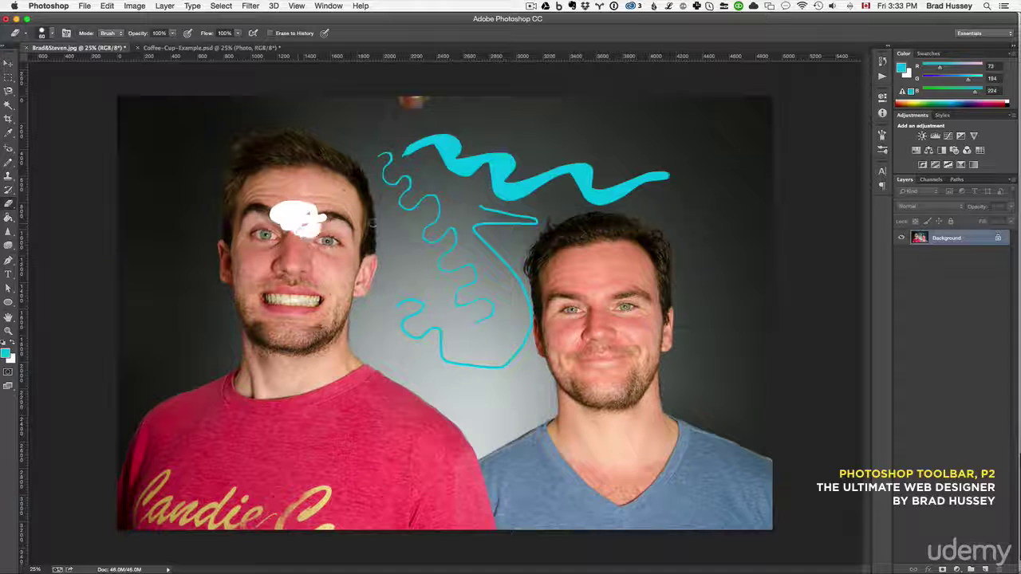
key(super+z)
Erase the backdrop along the outlines of the man in red and the man in blue with the Background Eraser tool at 175 px.
click(10, 204)
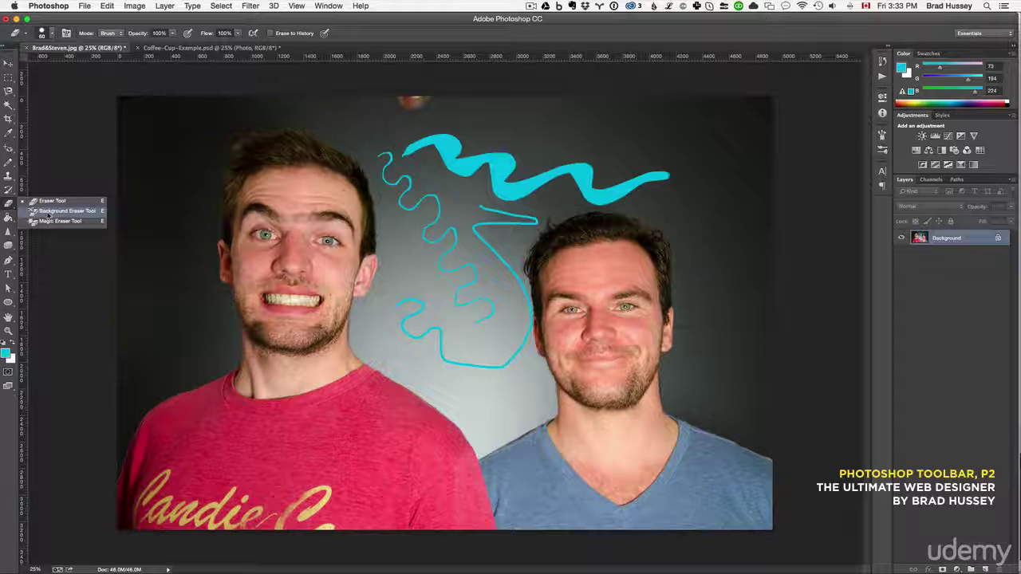
click(50, 211)
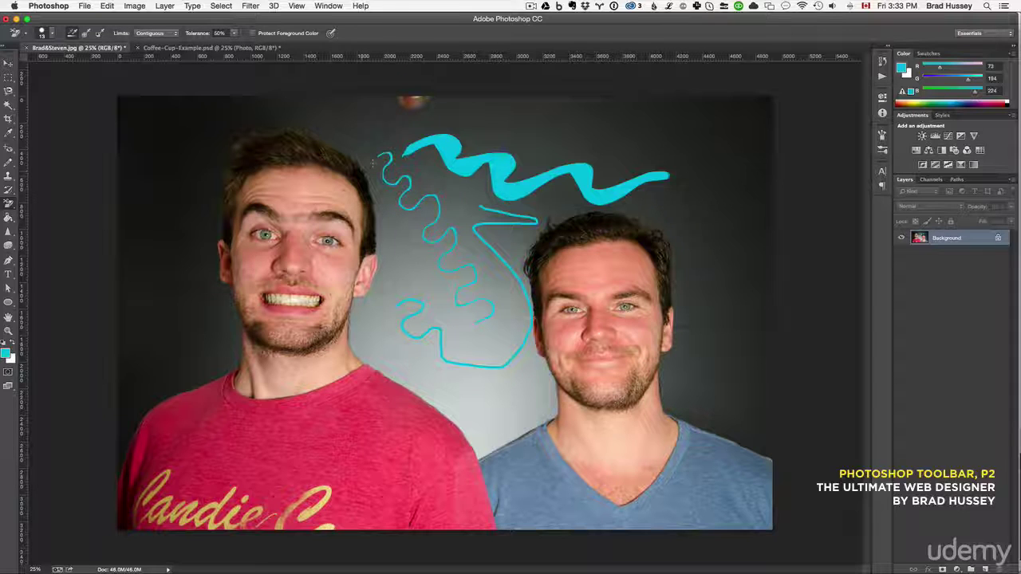
key(bracketright)
key(bracketright)
key(bracketright)
key(bracketright)
key(bracketright)
key(bracketright)
key(bracketright)
key(bracketright)
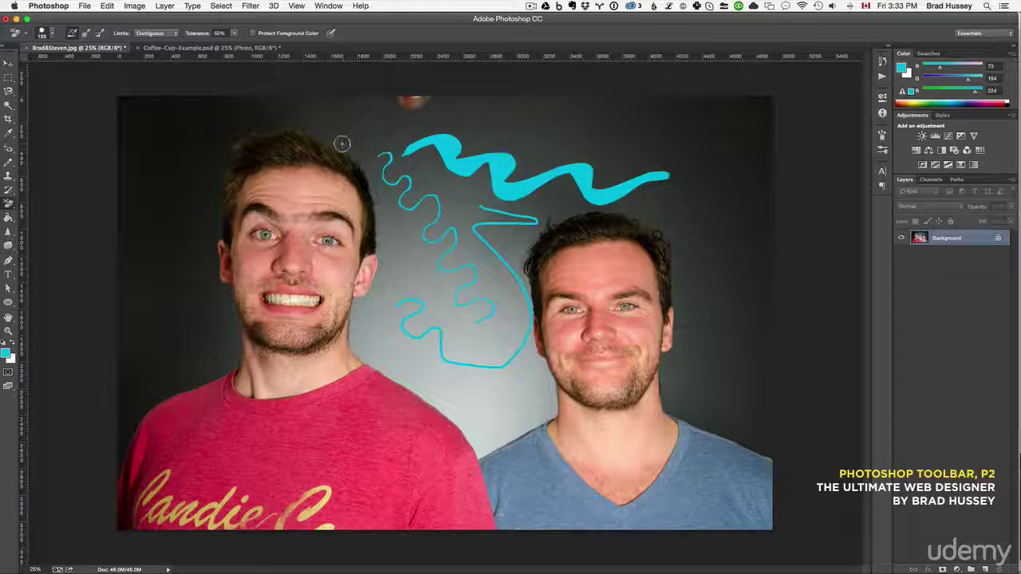
drag(339, 145, 357, 147)
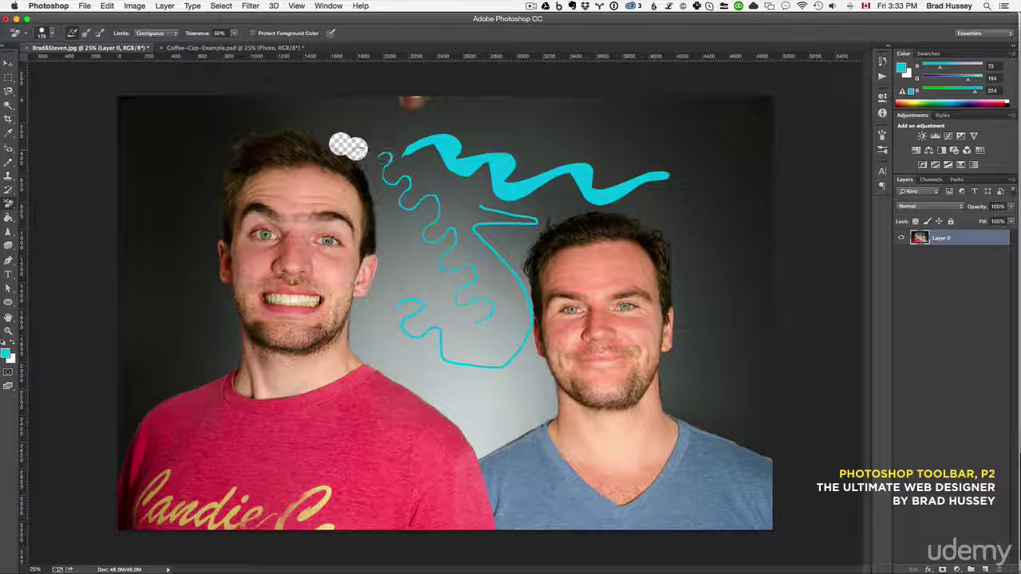
mouse_move(356, 146)
mouse_down()
mouse_move(388, 253)
mouse_move(386, 279)
mouse_move(352, 333)
mouse_move(354, 355)
mouse_move(444, 403)
mouse_move(480, 445)
mouse_move(515, 431)
mouse_move(545, 397)
mouse_move(547, 382)
mouse_move(529, 360)
mouse_up()
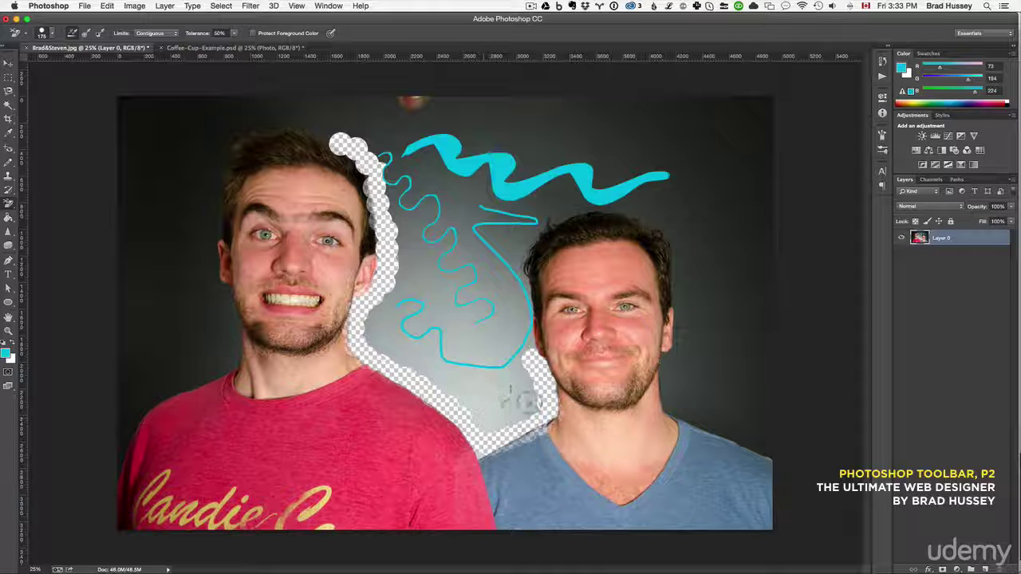
mouse_move(524, 428)
mouse_down()
mouse_move(540, 419)
mouse_move(548, 391)
mouse_up()
mouse_move(674, 357)
mouse_down()
mouse_move(670, 402)
mouse_move(688, 416)
mouse_move(748, 435)
mouse_move(790, 434)
mouse_up()
Step back through the history to undo all the Background Eraser strokes.
key(super+alt+z)
key(super+alt+z)
key(super+alt+z)
key(super+alt+z)
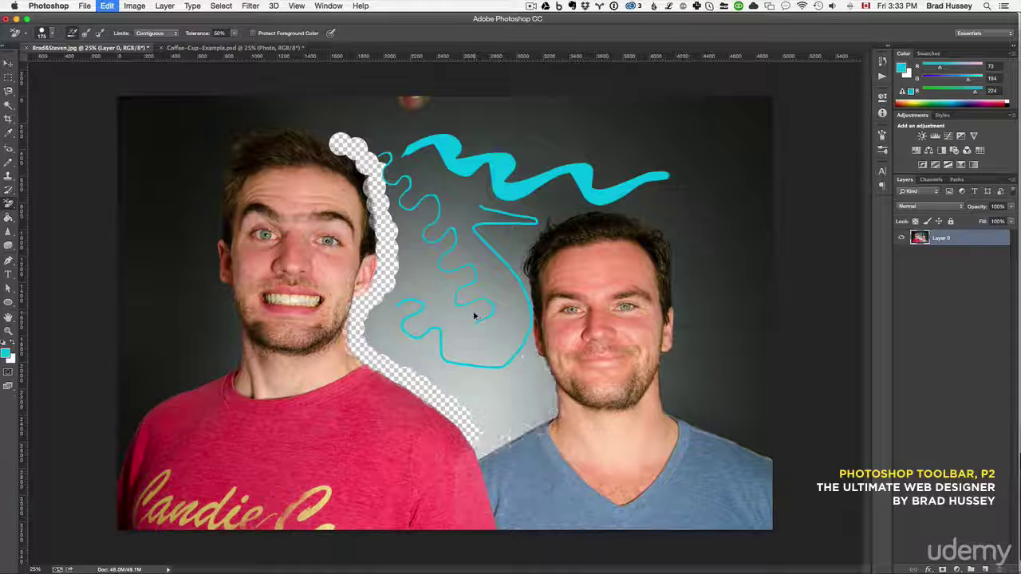
key(super+alt+z)
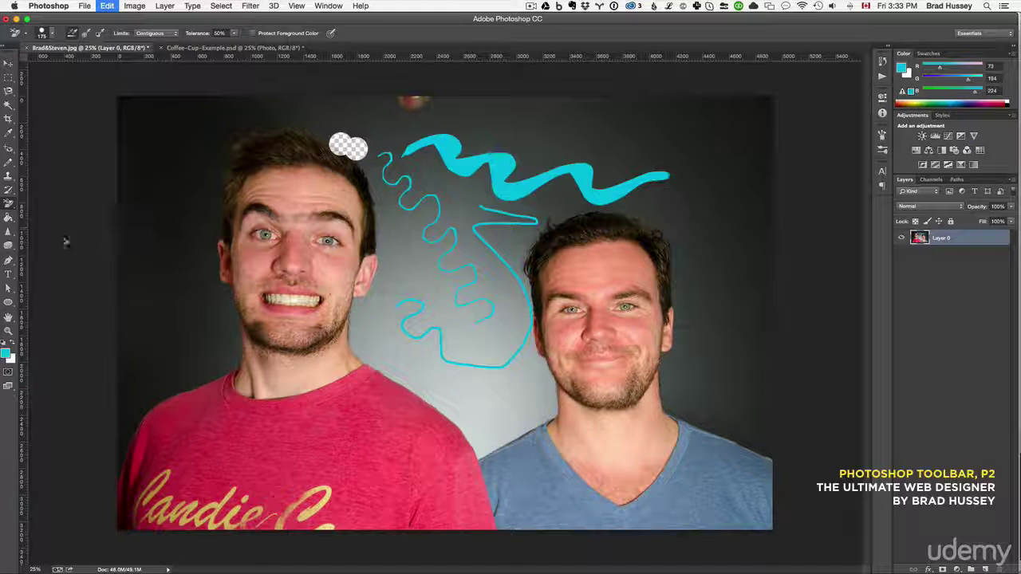
key(super+alt+z)
key(super+alt+z)
Activate the Gradient tool in place of the Paint Bucket tool.
click(8, 217)
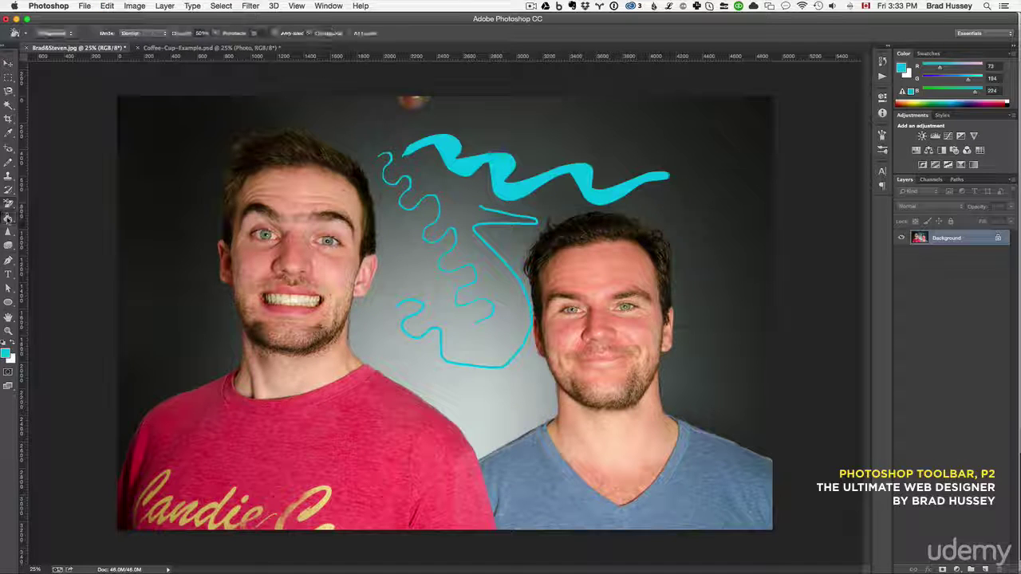
right_click(8, 219)
click(44, 216)
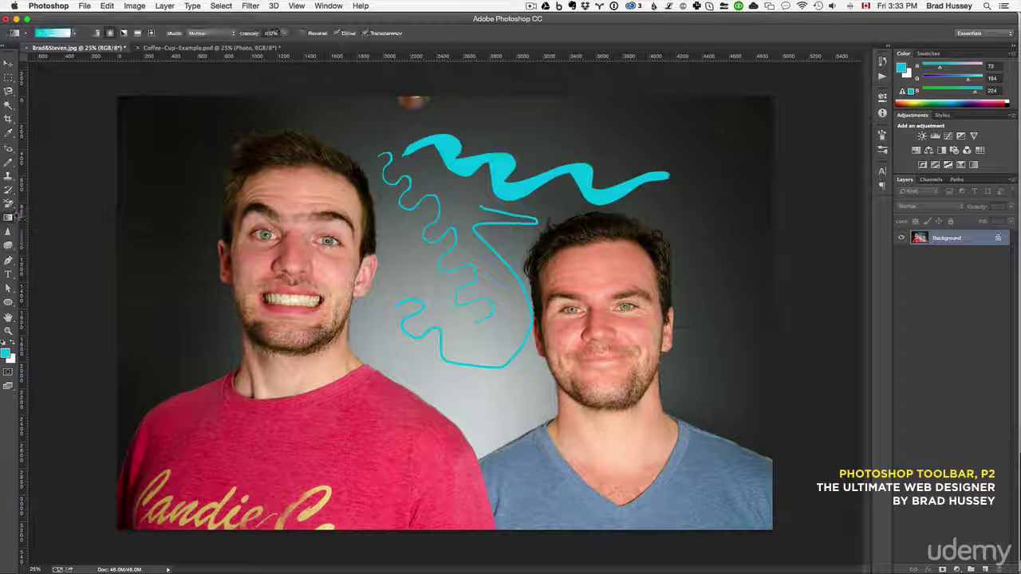
right_click(8, 217)
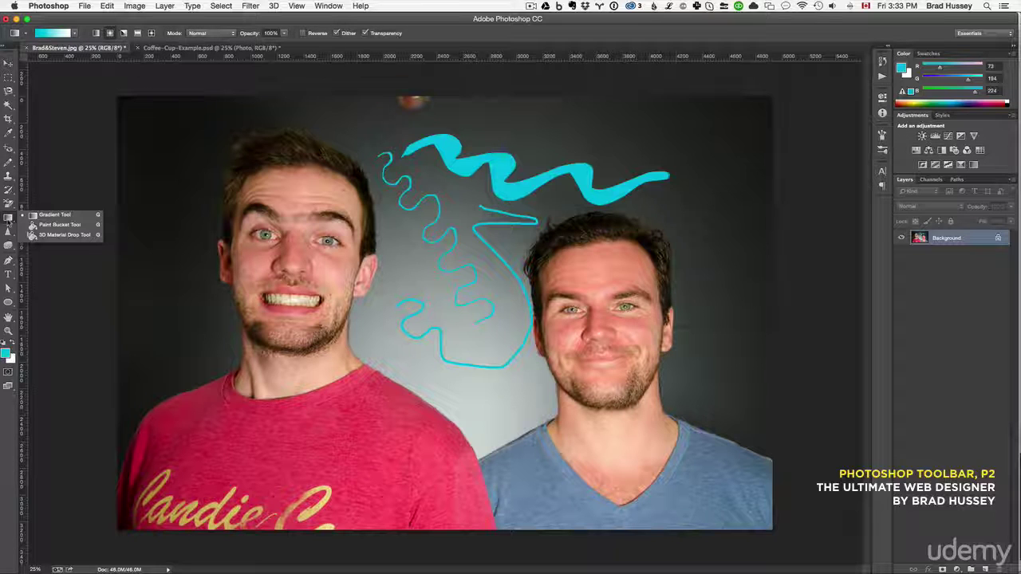
click(68, 218)
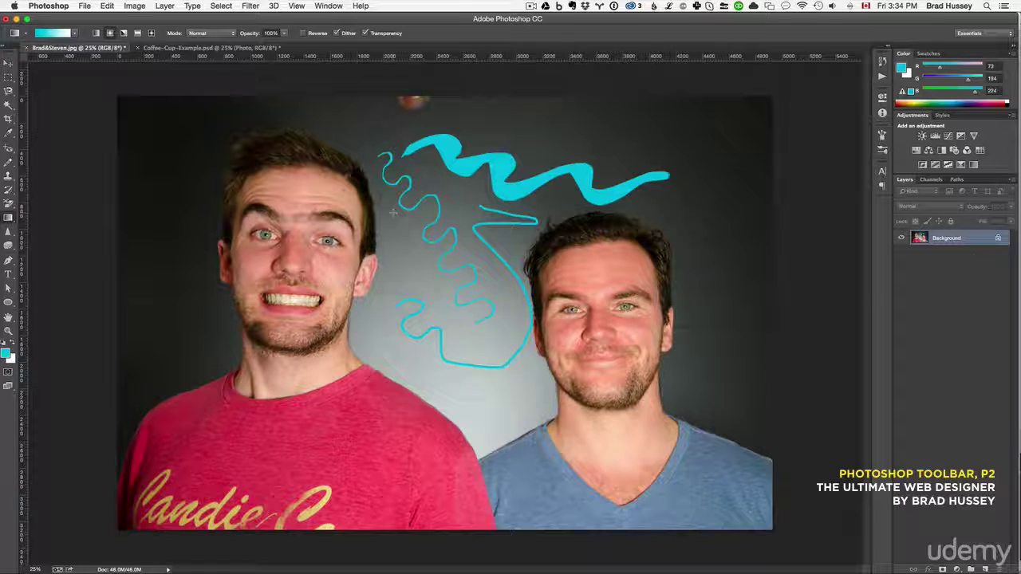
Select both men, from their faces and hair down to their shirts, using the Quick Selection tool at 500 px.
key(w)
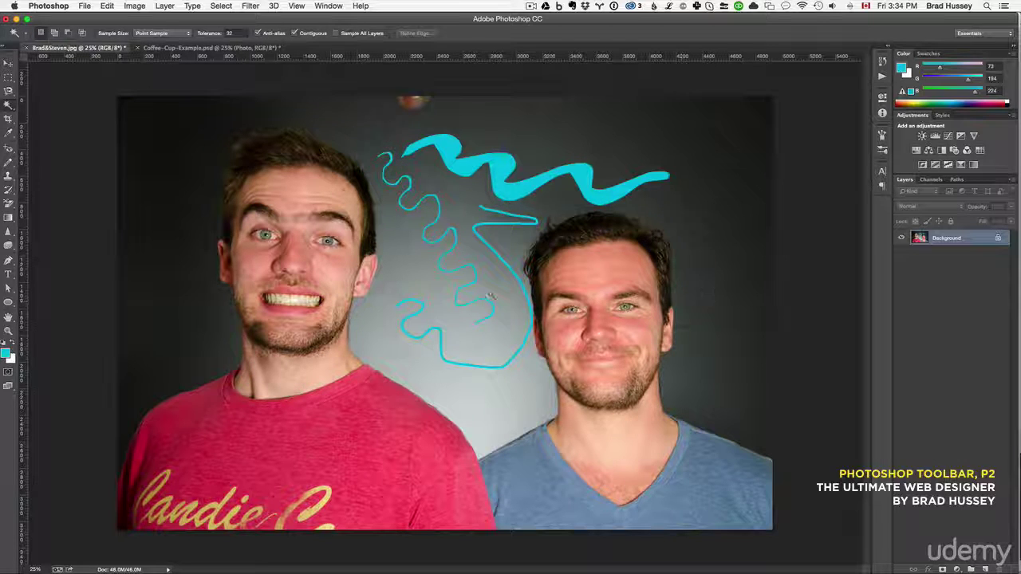
click(7, 104)
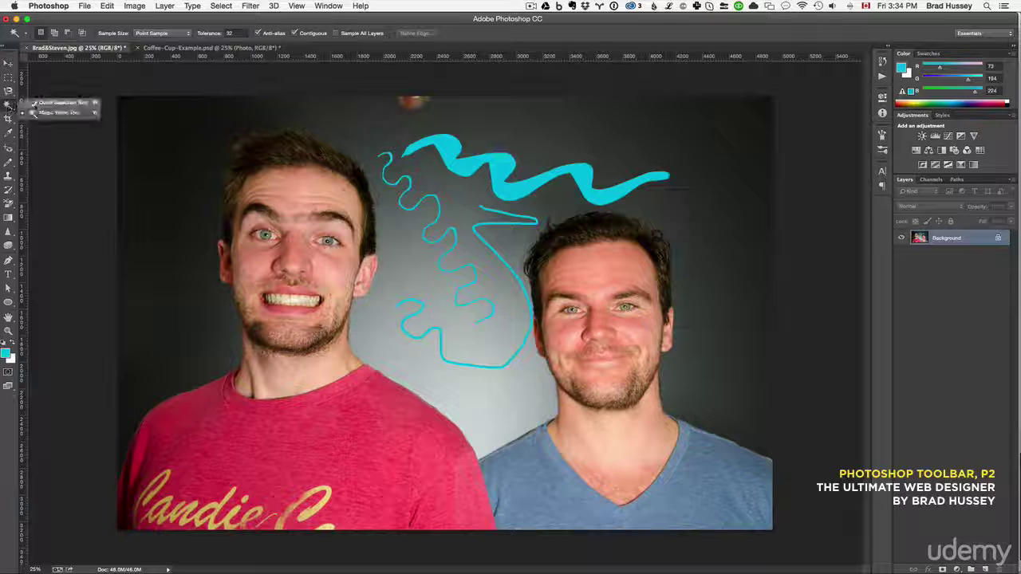
click(60, 102)
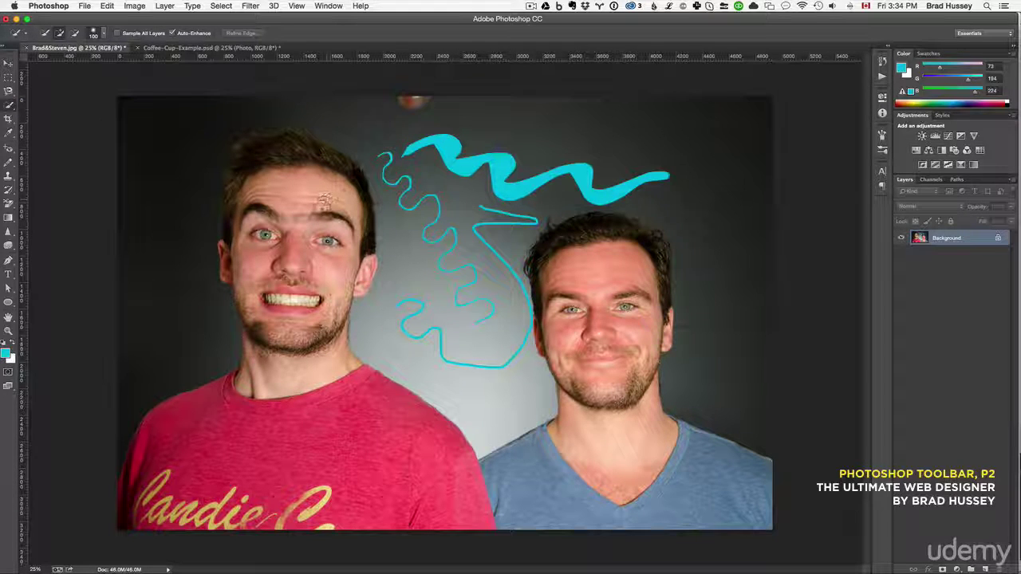
key(bracketright)
key(bracketright)
key(bracketright)
key(bracketright)
key(bracketright)
key(bracketright)
key(bracketright)
key(bracketright)
drag(315, 257, 275, 292)
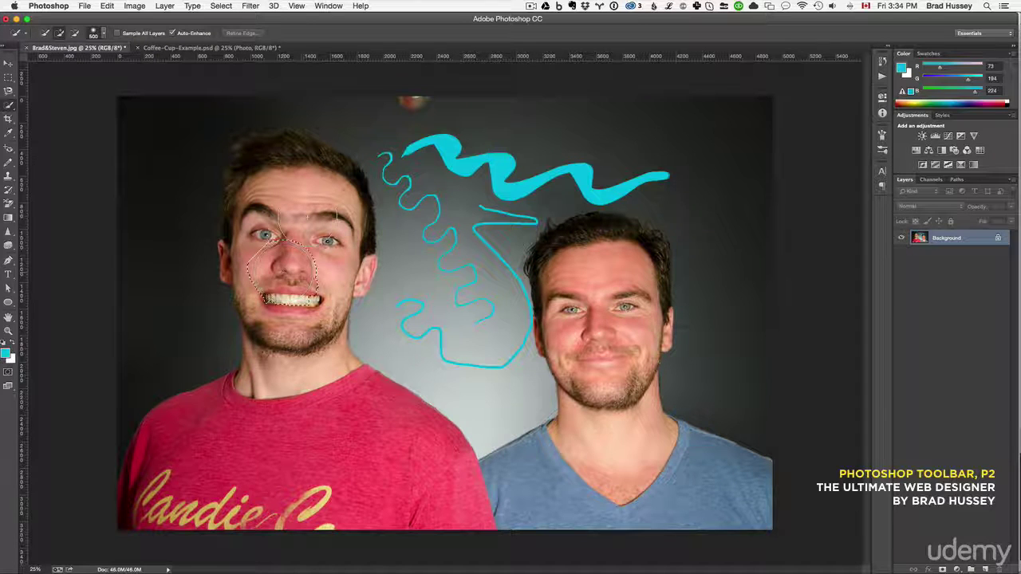
mouse_move(296, 239)
mouse_down()
mouse_move(291, 159)
mouse_move(327, 177)
mouse_move(283, 185)
mouse_move(262, 216)
mouse_move(257, 182)
mouse_move(281, 177)
mouse_move(325, 275)
mouse_move(271, 343)
mouse_move(279, 398)
mouse_move(319, 407)
mouse_move(396, 485)
mouse_move(499, 519)
mouse_move(707, 483)
mouse_move(606, 343)
mouse_move(558, 239)
mouse_move(634, 239)
mouse_move(646, 267)
mouse_move(568, 263)
mouse_up()
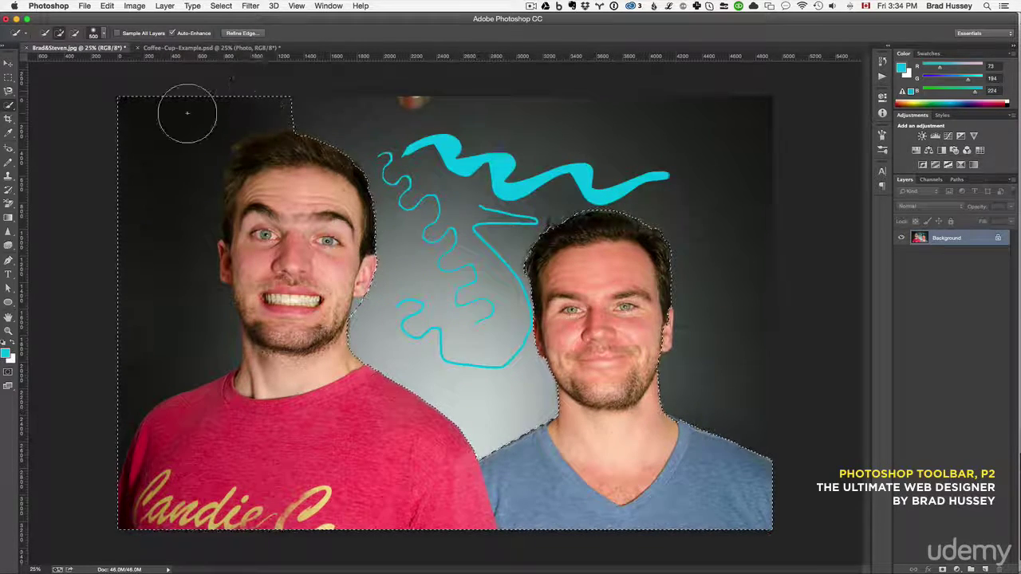
Subtract the dark backdrop above and beside the man in red from the selection.
key(alt)
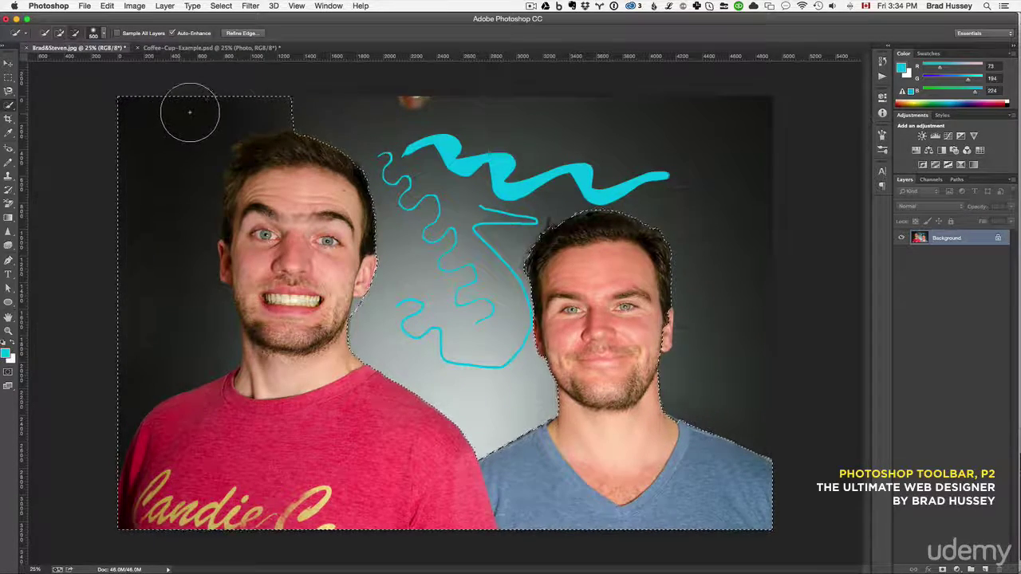
mouse_move(269, 96)
mouse_down()
mouse_move(198, 109)
mouse_move(154, 143)
mouse_move(133, 211)
mouse_move(173, 322)
mouse_up()
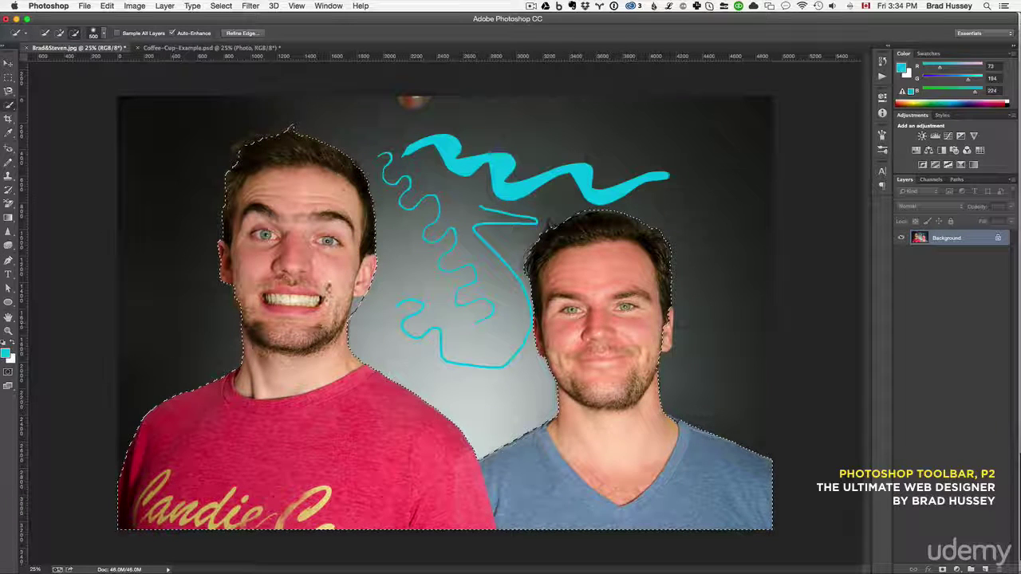
key(super+minus)
key(super+minus)
key(super+minus)
key(super+minus)
key(super+minus)
key(super+minus)
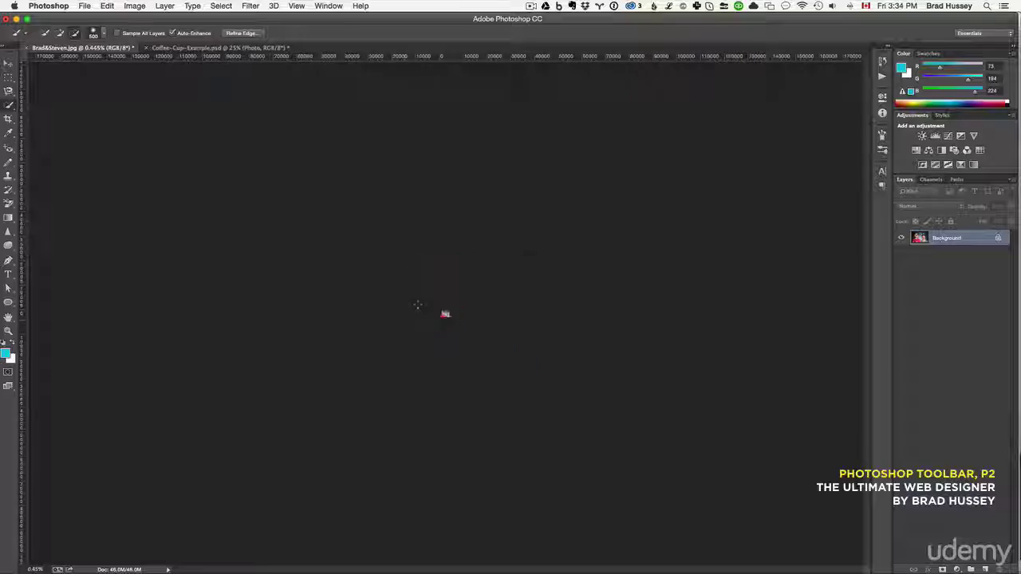
key(super+1)
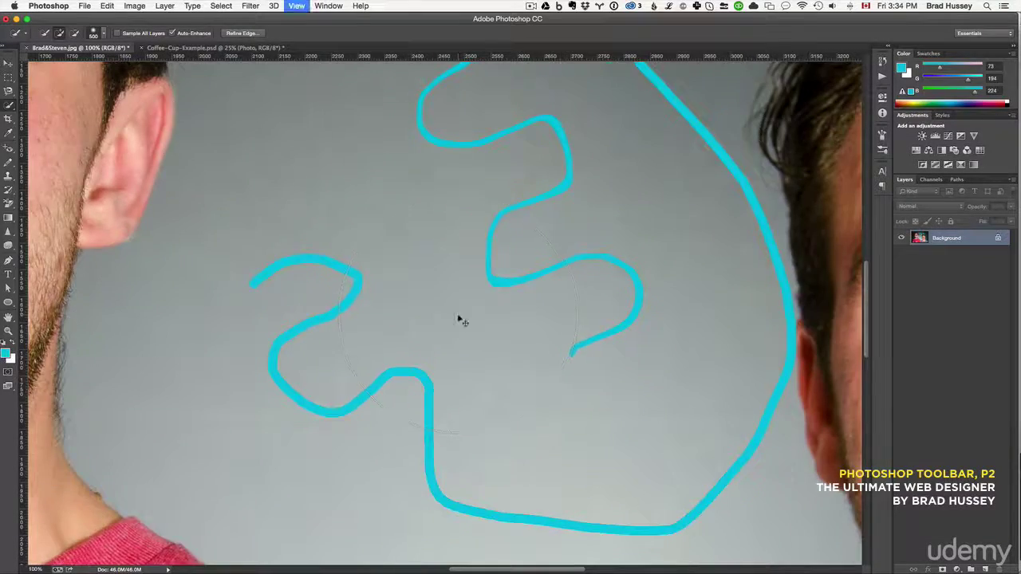
key(super+minus)
key(super+minus)
key(super+minus)
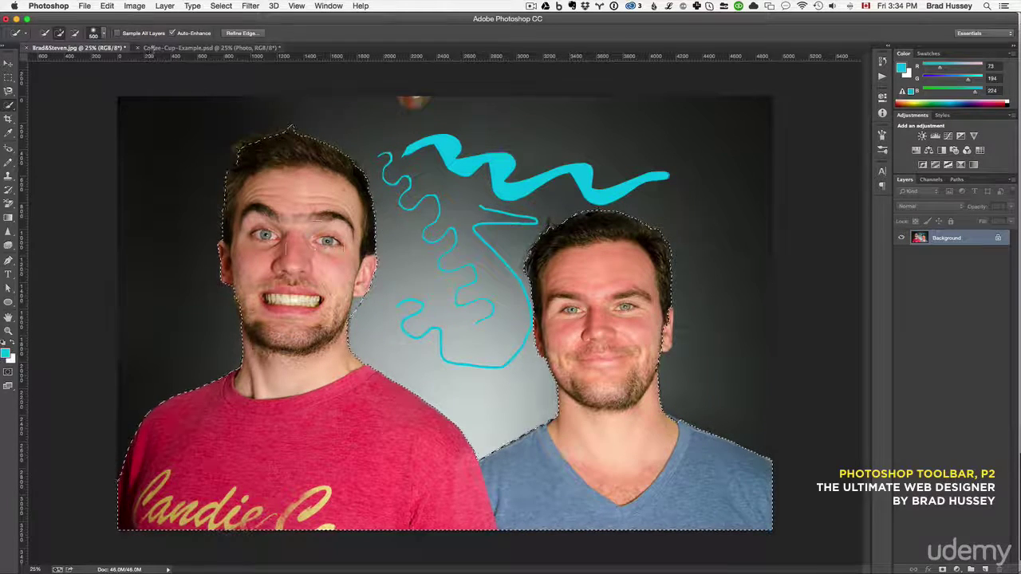
Convert the locked Background into a regular, editable layer.
key(shift+BackSpace)
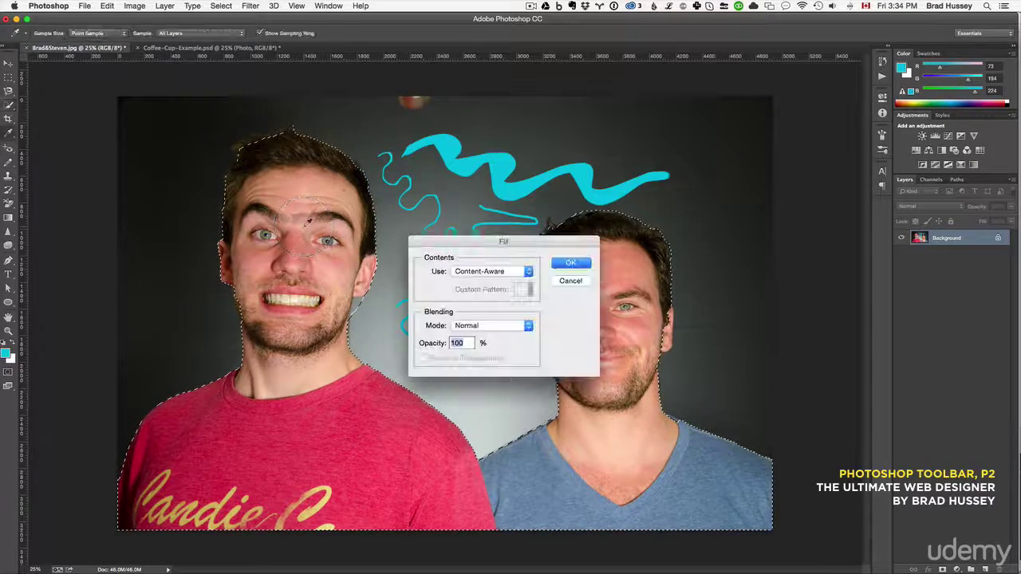
click(569, 281)
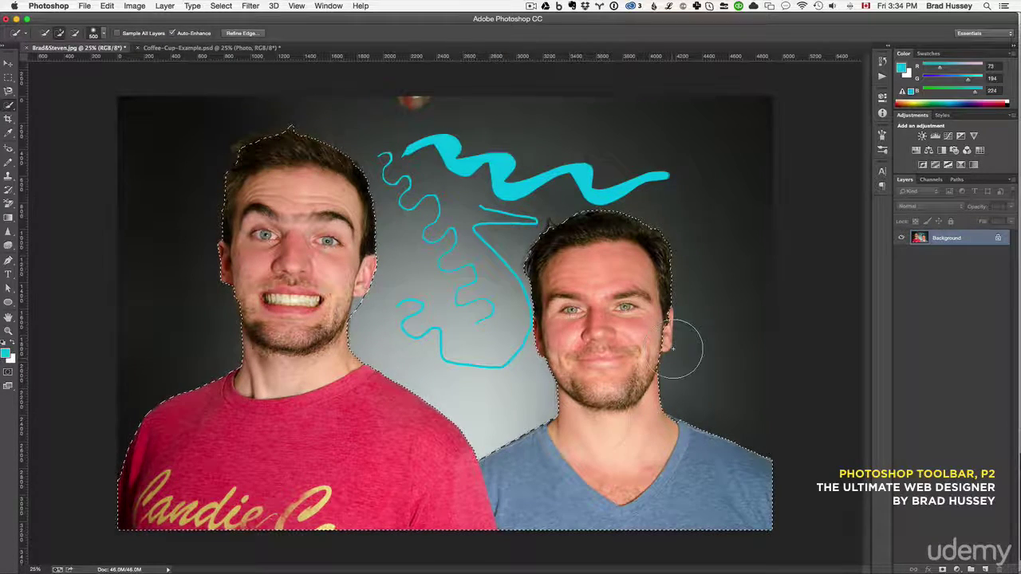
double_click(981, 245)
click(602, 257)
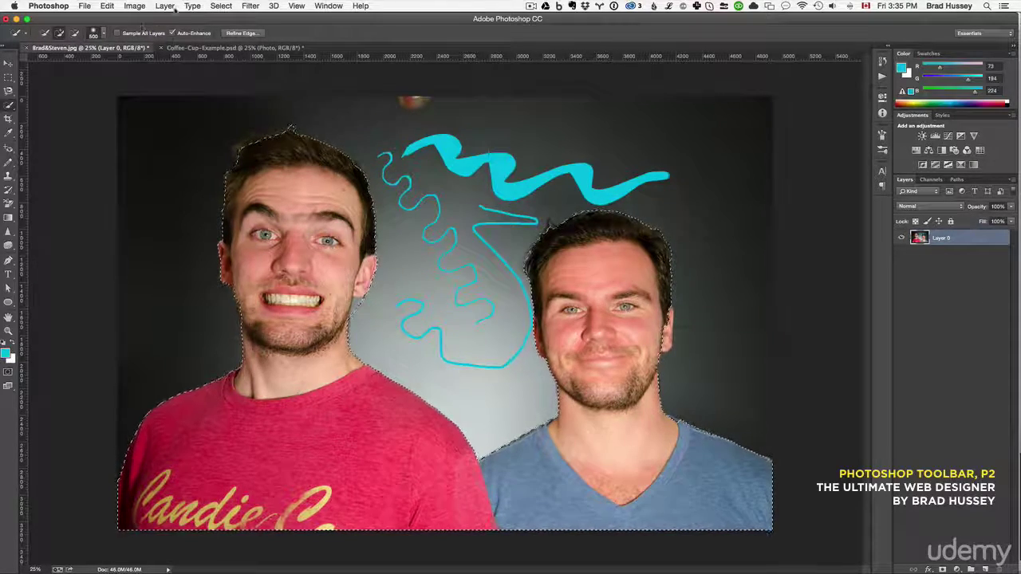
Invert the selection and delete the backdrop around both men.
click(221, 6)
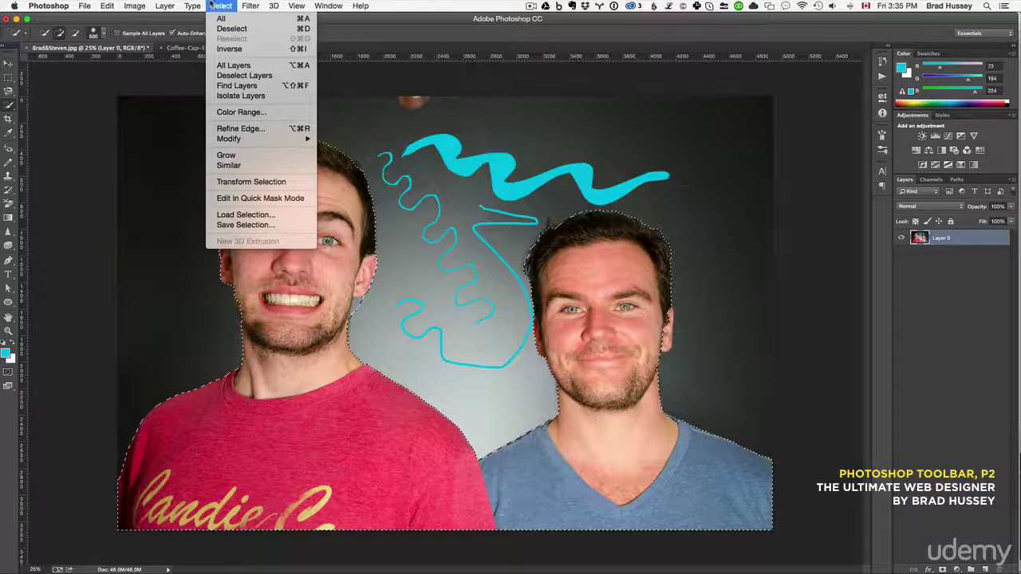
click(253, 51)
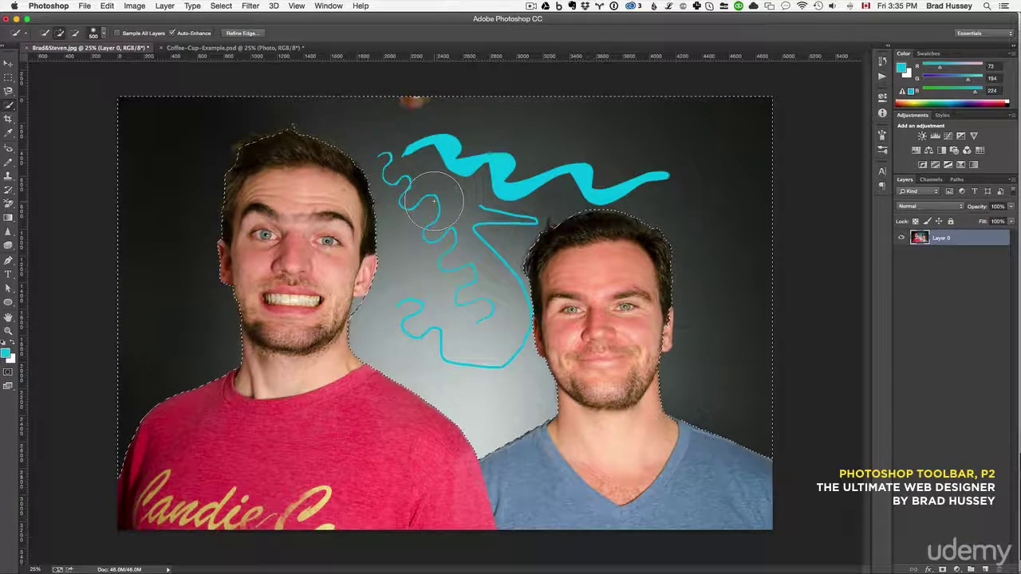
key(Delete)
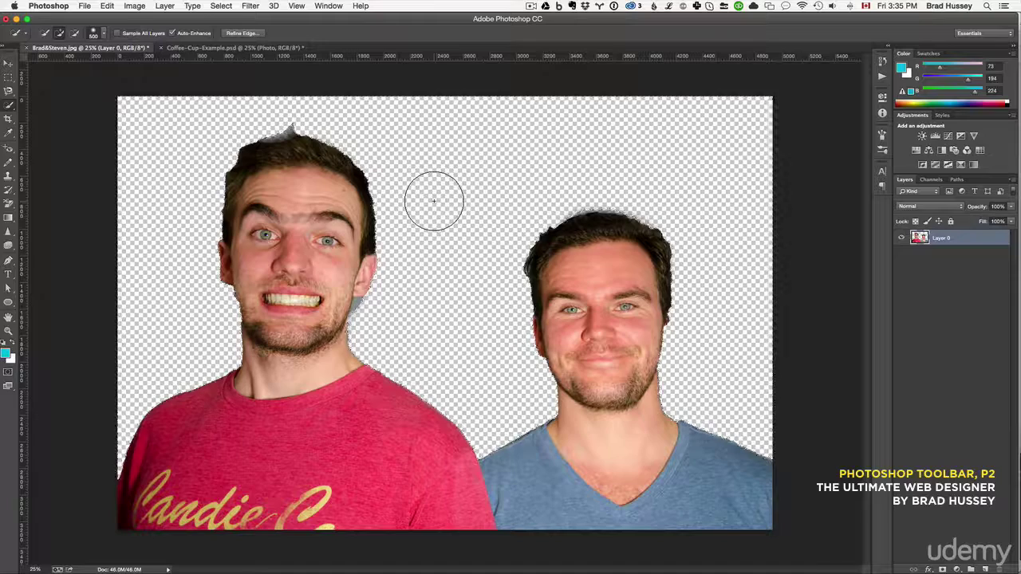
Clear the selection and add a new empty layer beneath the layer with the two cut-out men.
key(super+d)
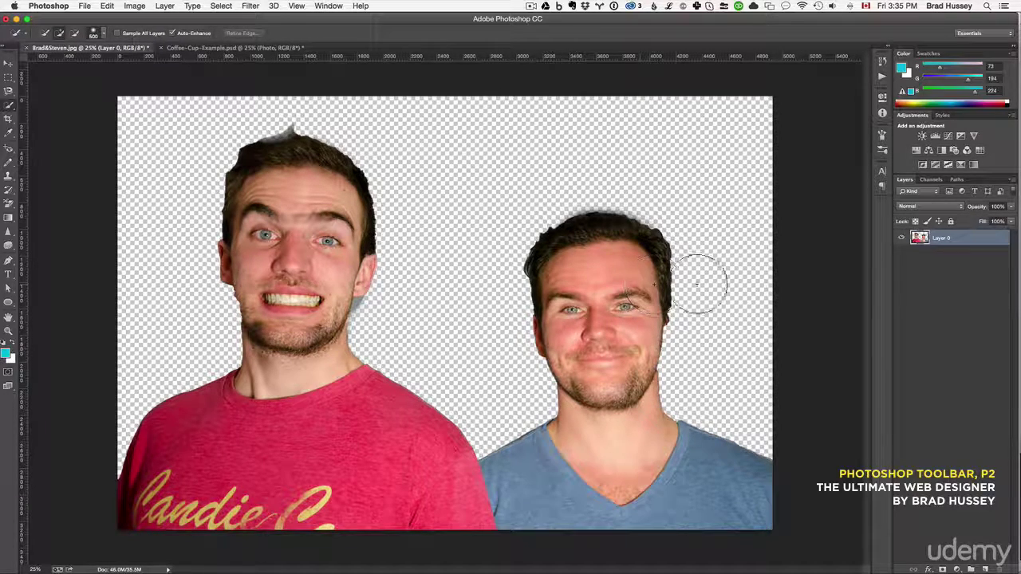
click(902, 239)
click(902, 238)
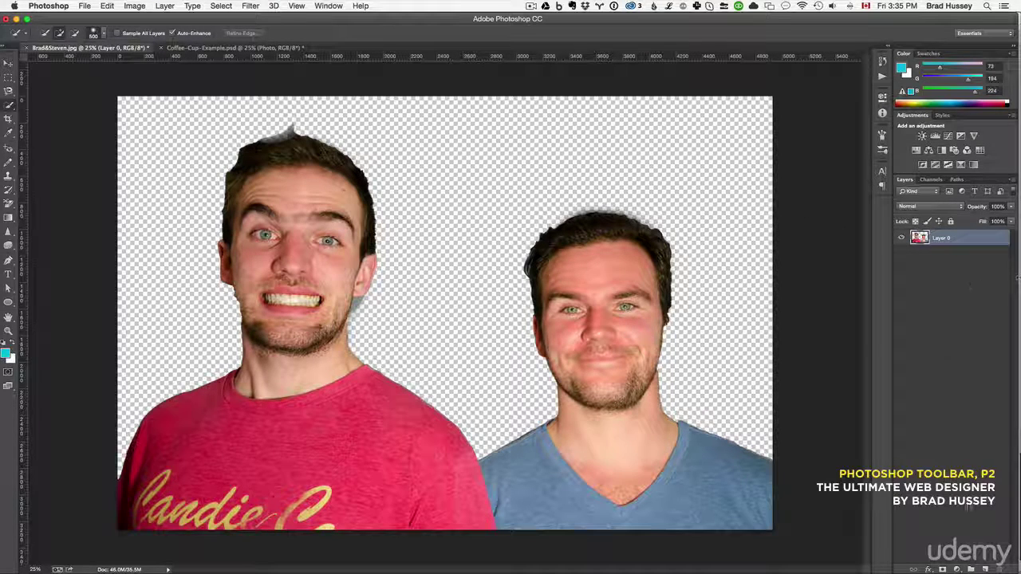
click(986, 568)
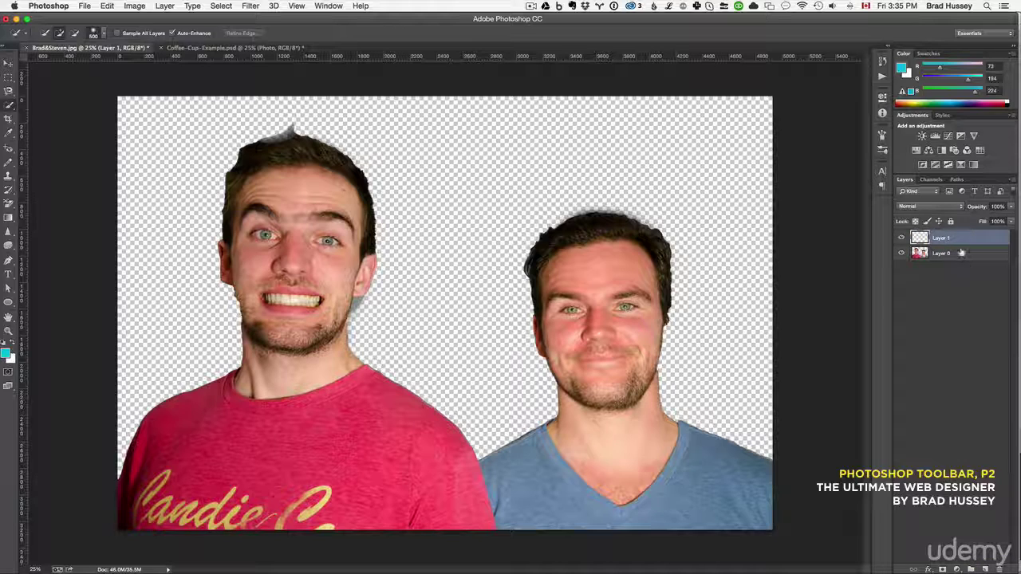
drag(970, 237, 941, 255)
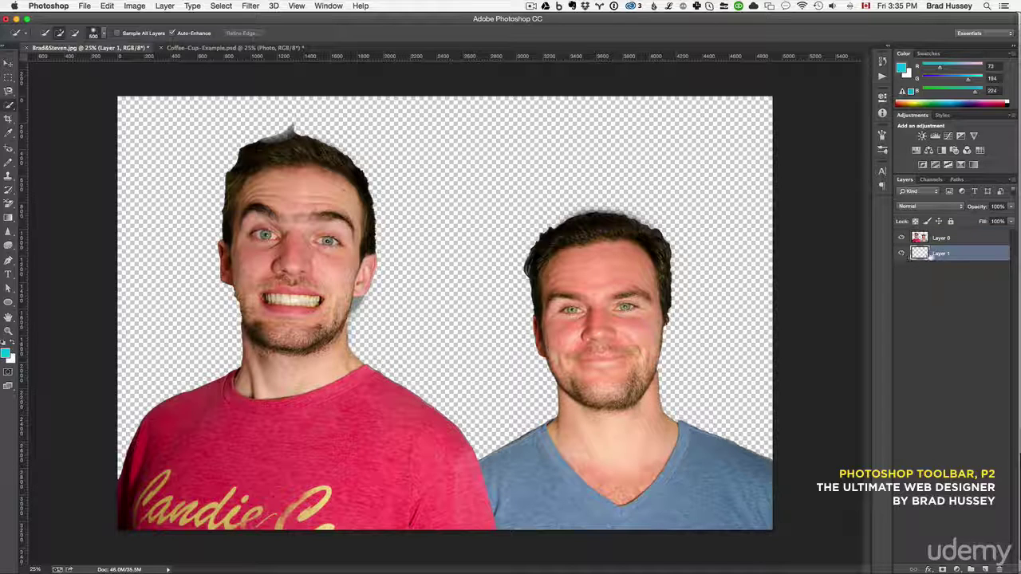
Fill the new layer with a radial Foreground to Background gradient, starting between the two men and fading outward to the upper corner.
click(9, 217)
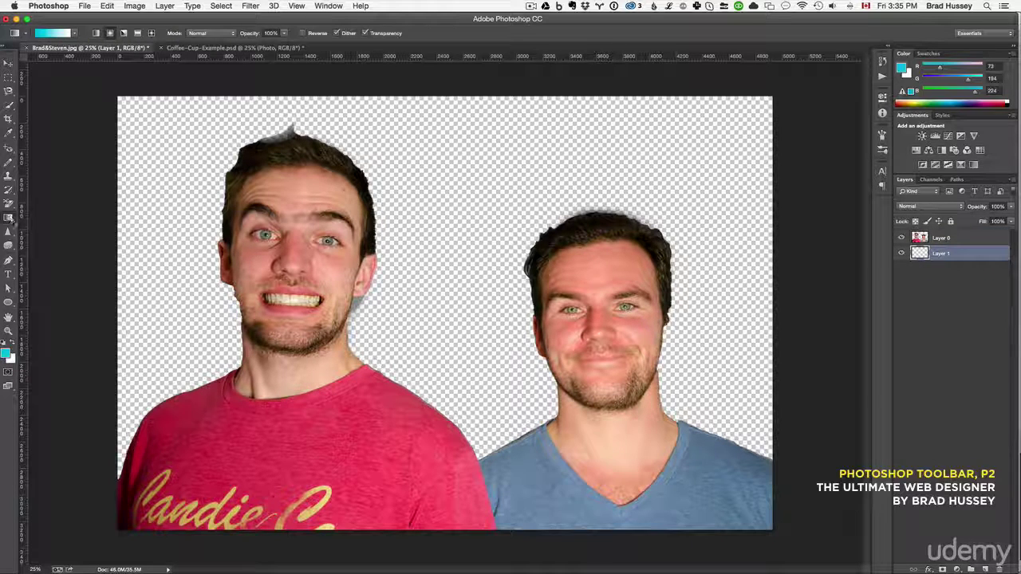
click(62, 35)
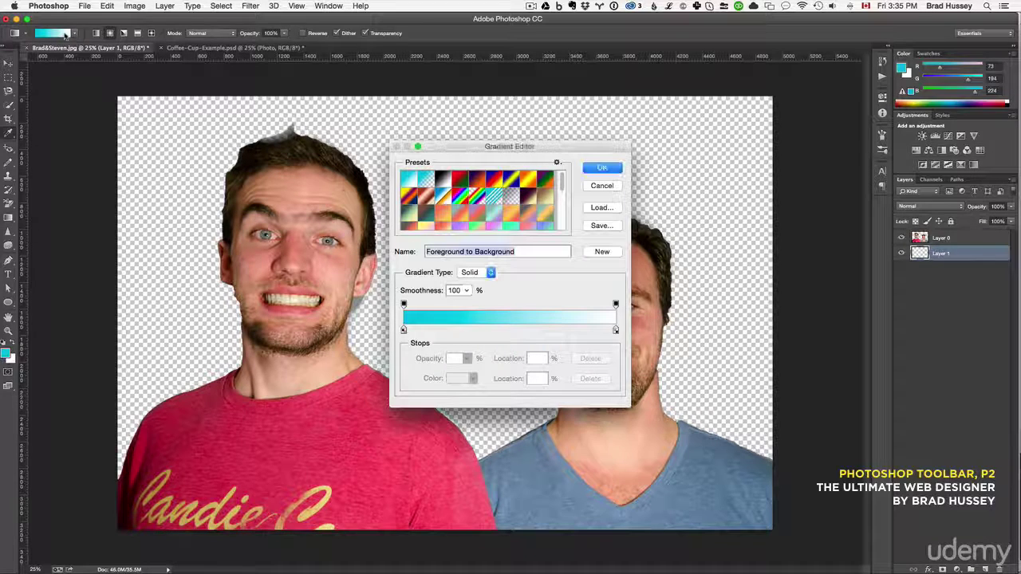
click(425, 181)
click(413, 182)
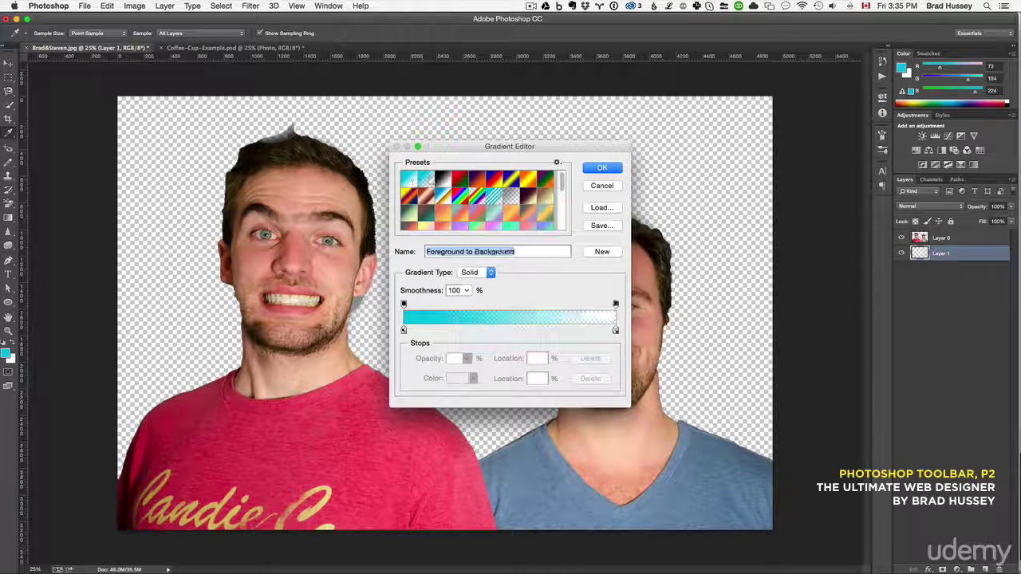
click(458, 181)
click(443, 184)
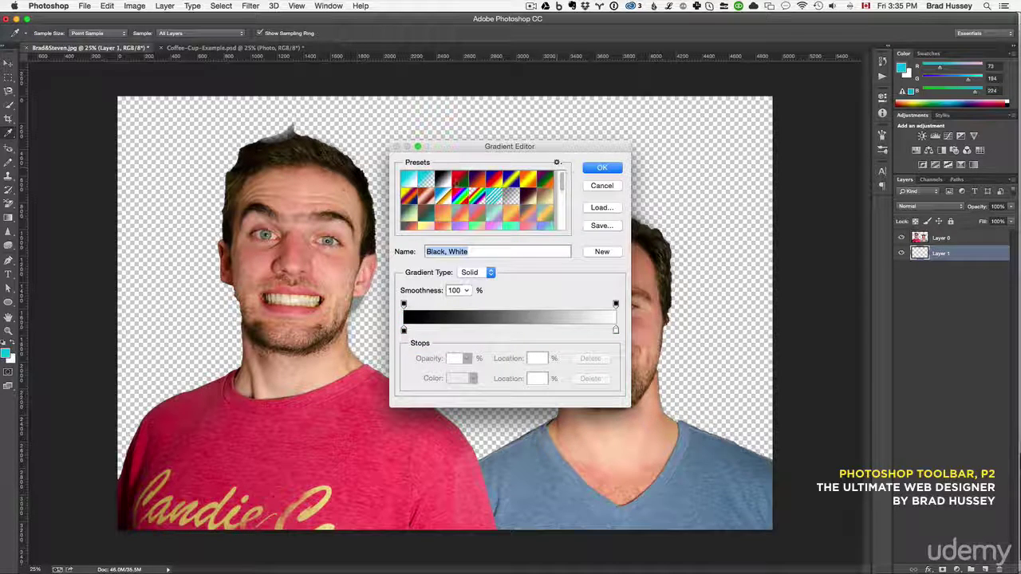
click(408, 182)
click(603, 168)
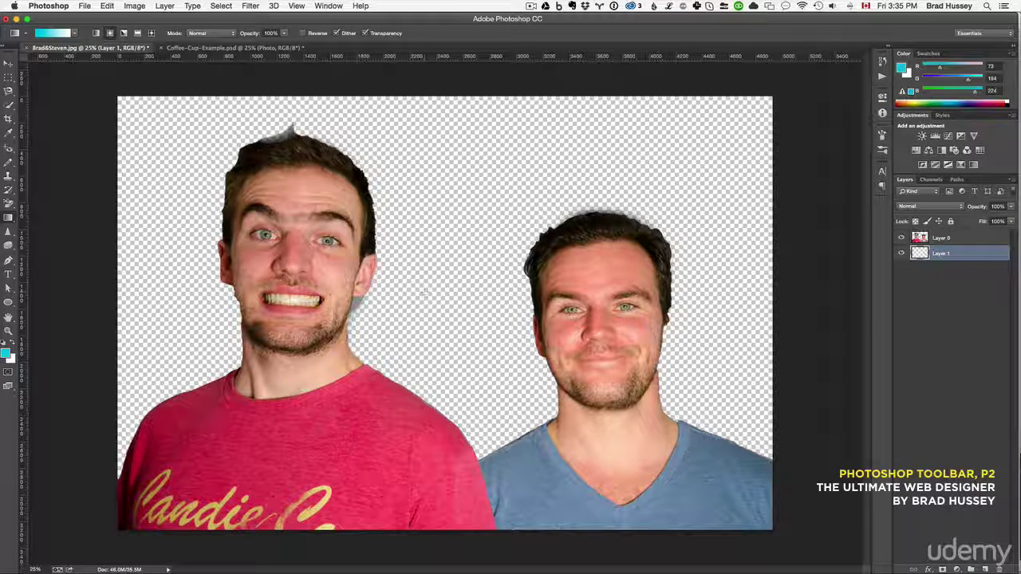
drag(424, 292, 742, 131)
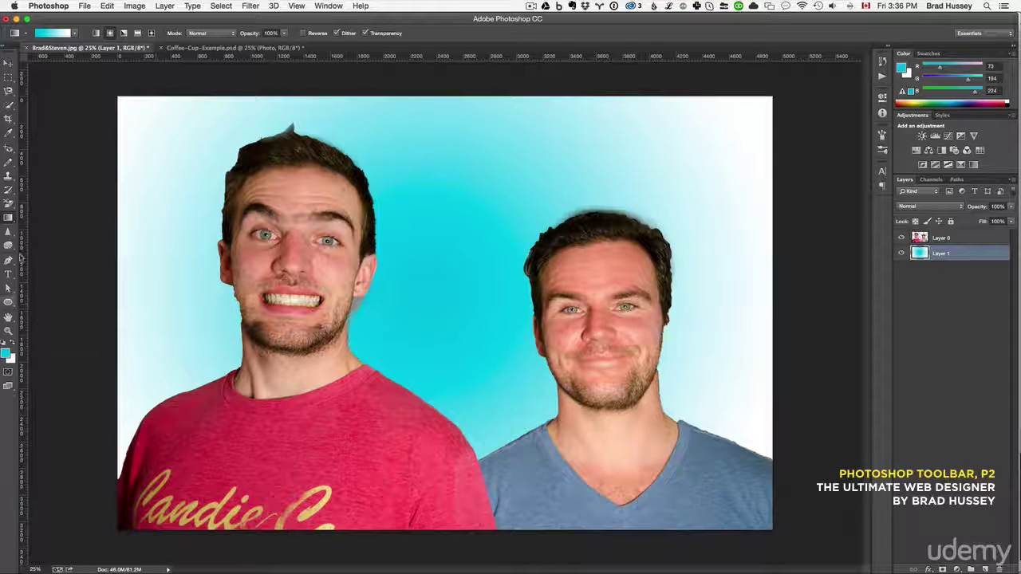
Step back through the history past the gradient, the new layer and the backdrop deletion.
key(super+alt+z)
key(super+alt+z)
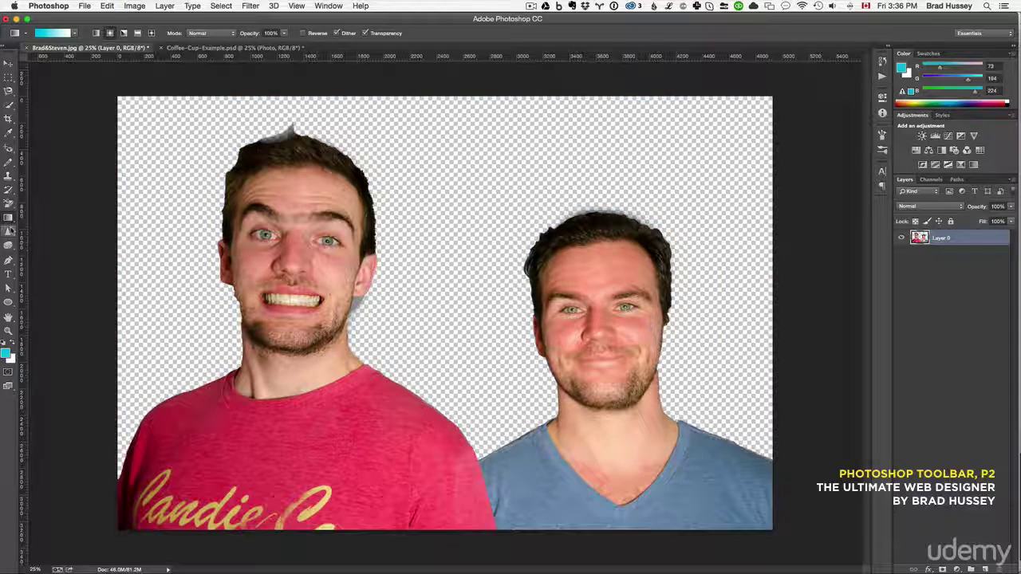
key(super+alt+z)
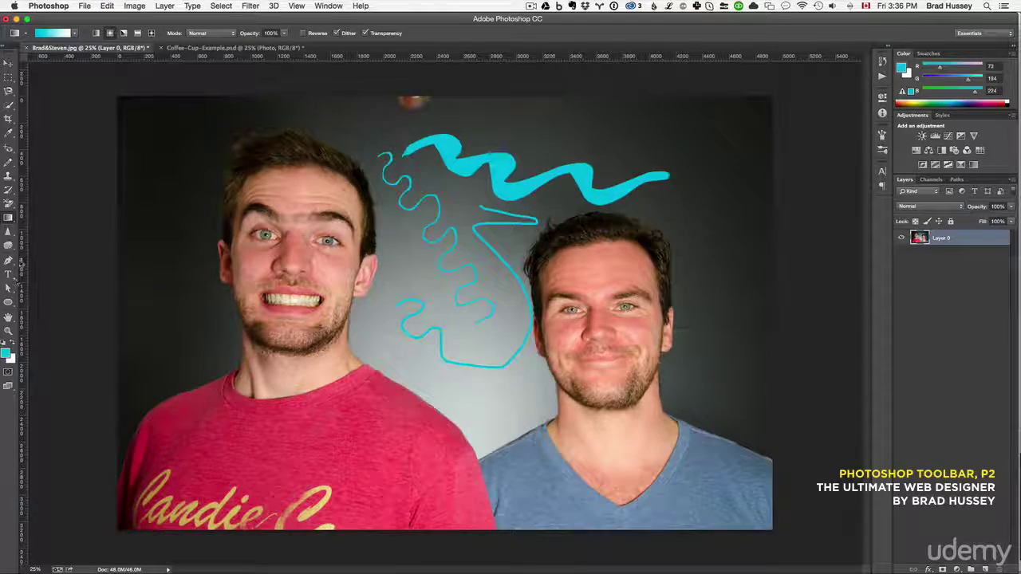
Try the Blur tool at 200 px and 100% strength on the forehead and one eye of the man in red.
click(8, 232)
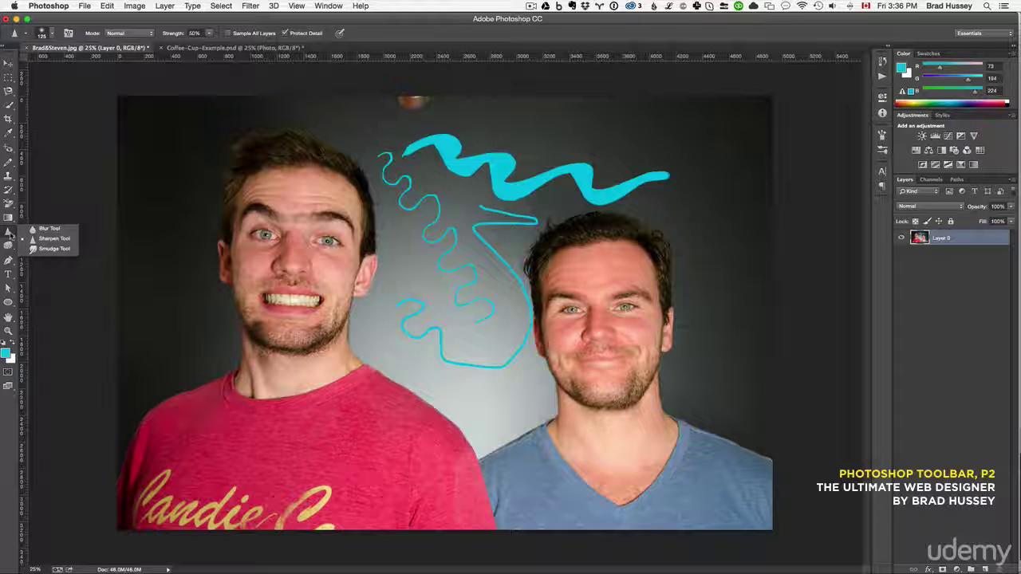
click(55, 229)
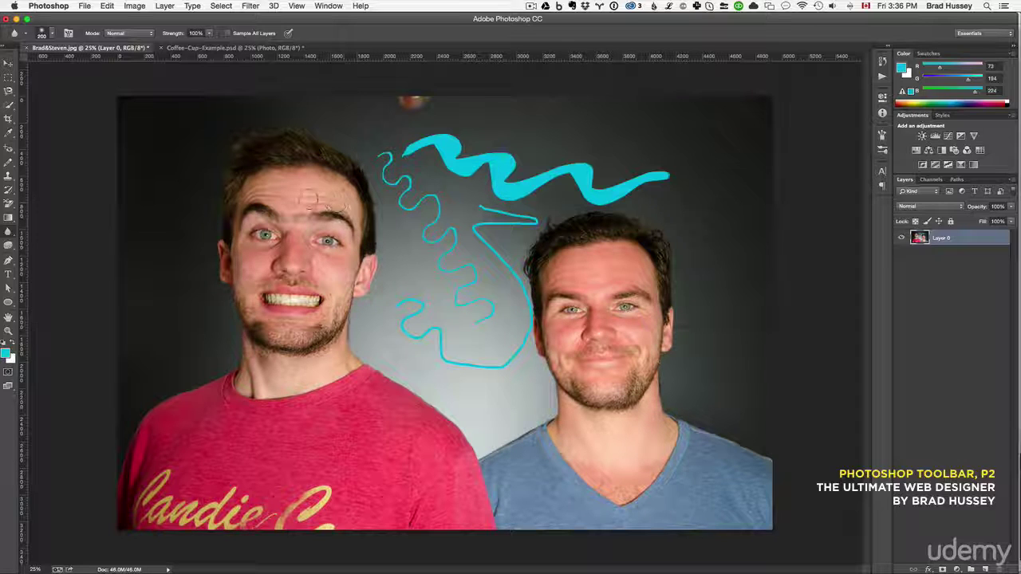
mouse_move(311, 199)
mouse_down()
mouse_move(267, 191)
mouse_move(333, 200)
mouse_up()
drag(271, 192, 346, 207)
key(super+z)
mouse_move(328, 251)
mouse_down()
mouse_move(341, 242)
mouse_move(322, 245)
mouse_up()
Sharpen the area around the mouth of the man in blue with the Sharpen tool at 125 px.
click(9, 232)
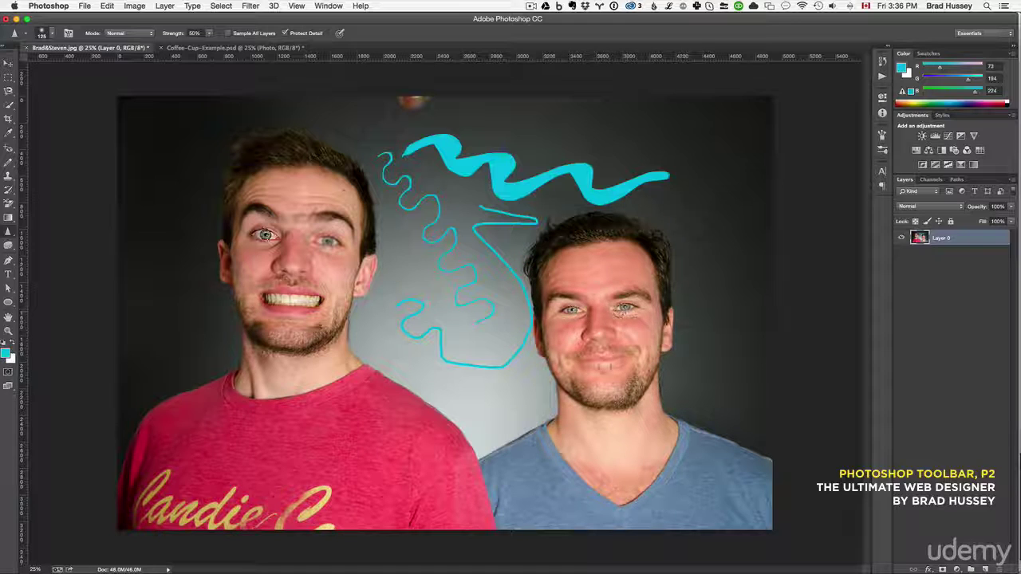
drag(615, 360, 620, 353)
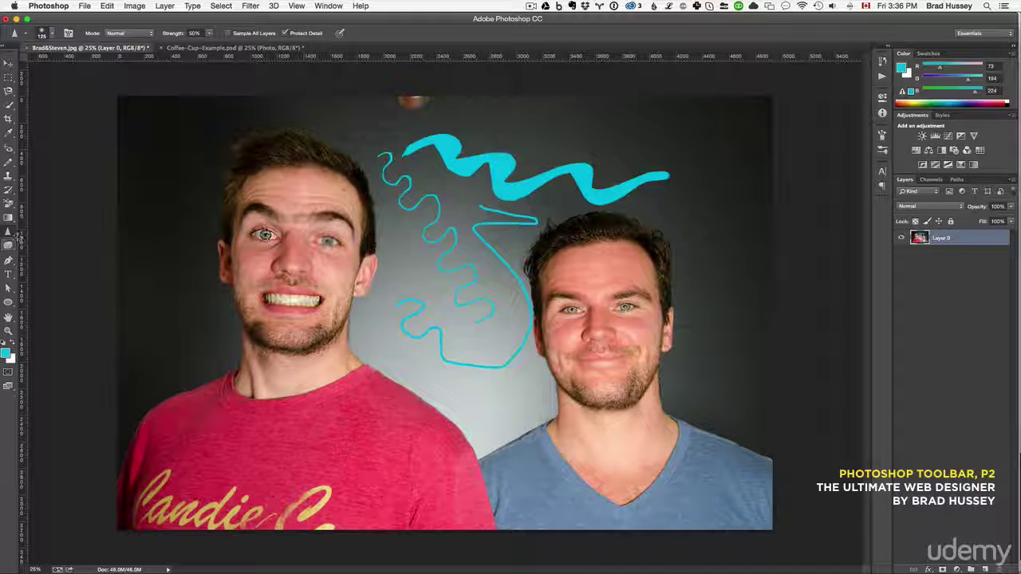
Distort the ears and chin of the man in blue with the Smudge tool at 200 px and 50% strength.
right_click(14, 236)
click(44, 250)
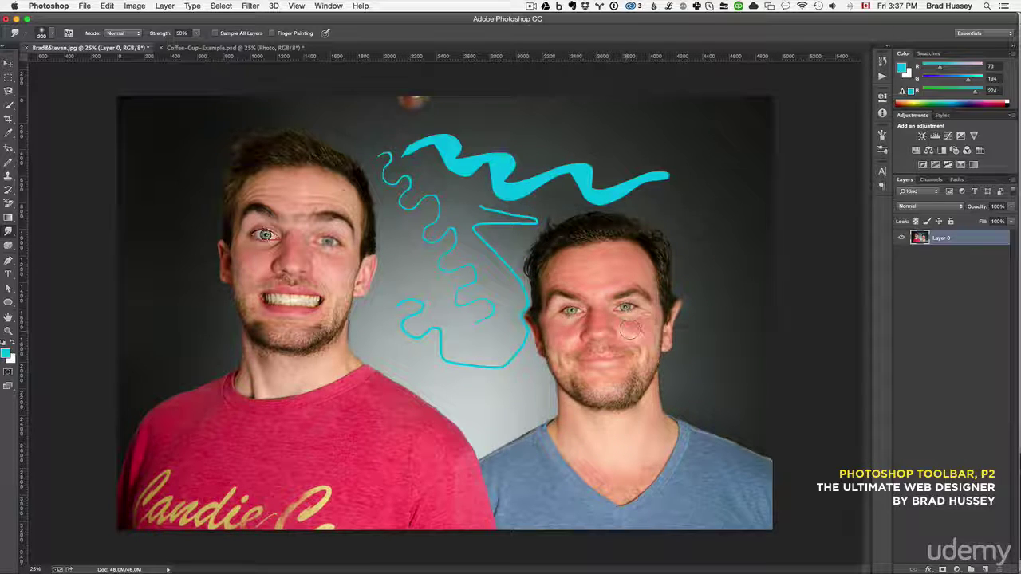
mouse_move(596, 394)
mouse_down()
mouse_move(598, 407)
mouse_move(617, 393)
mouse_move(611, 409)
mouse_move(620, 396)
mouse_up()
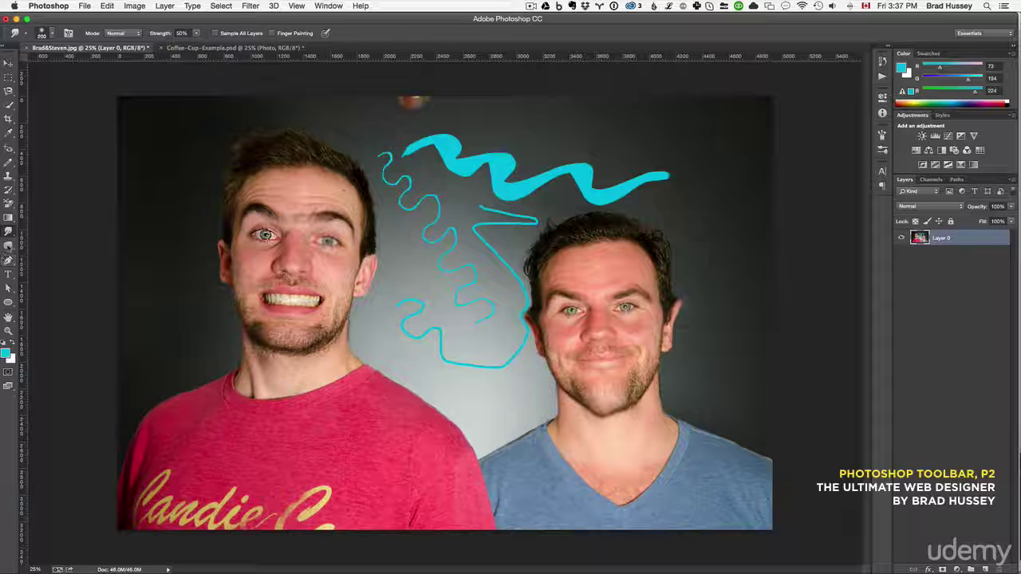
Whiten the teeth of the man in red with the Dodge tool at 150 px, using the Midtones range and 50% exposure.
click(8, 245)
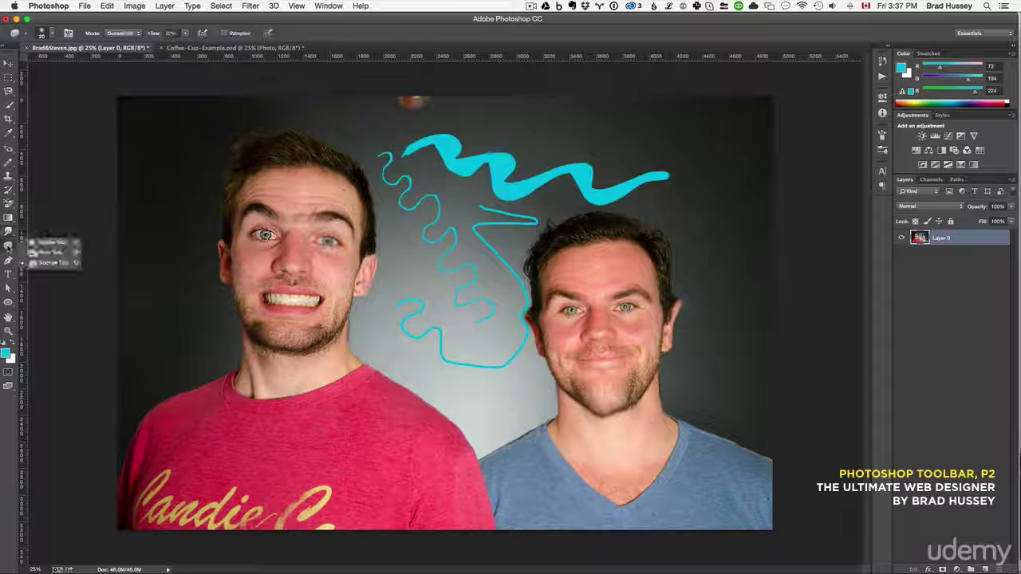
click(56, 252)
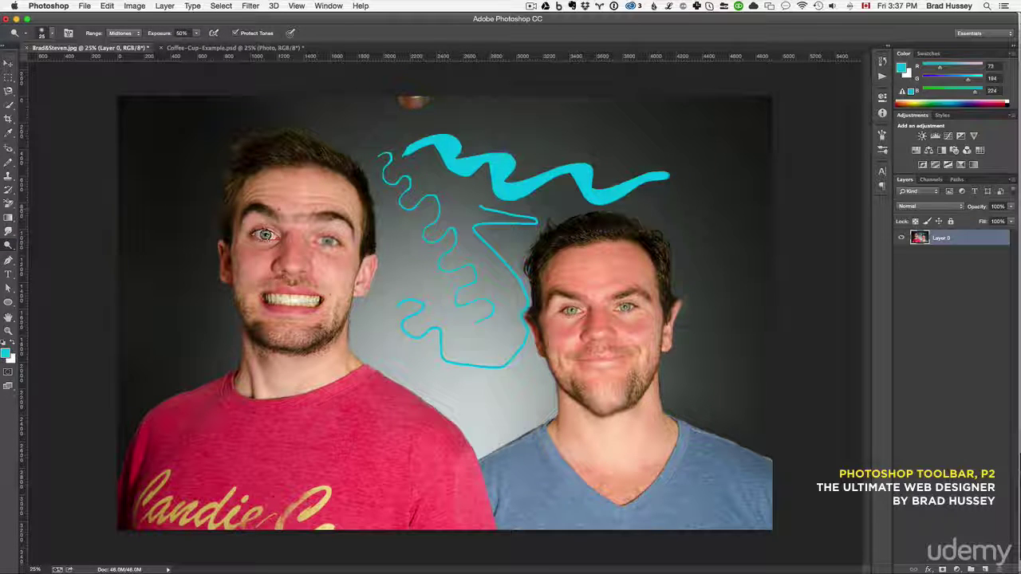
key(bracketright)
key(bracketright)
key(bracketright)
key(bracketright)
key(bracketright)
key(bracketright)
key(bracketright)
key(bracketright)
key(bracketright)
key(bracketright)
key(bracketright)
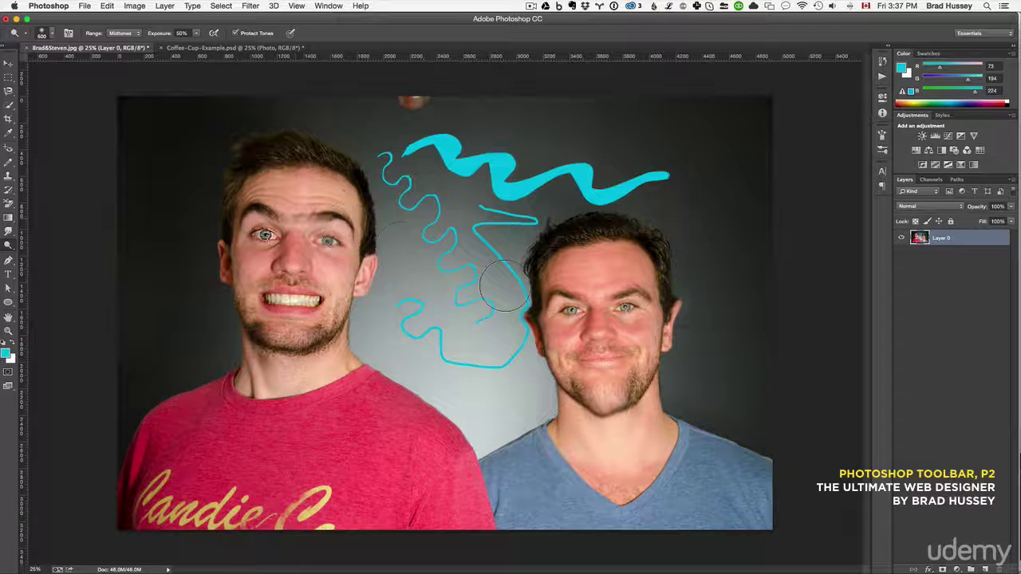
key(bracketleft)
key(bracketleft)
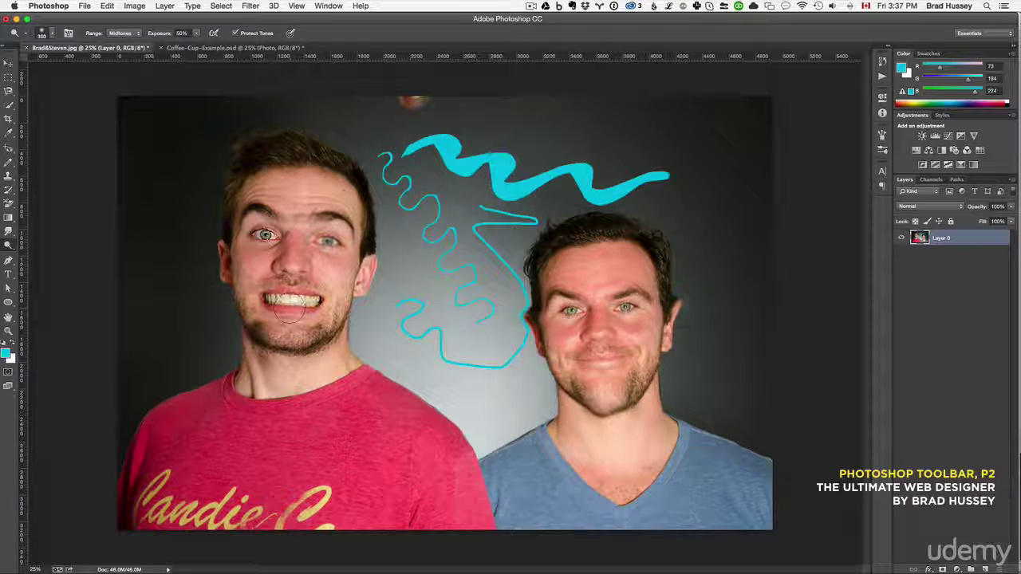
key(bracketleft)
key(bracketleft)
key(bracketleft)
key(bracketleft)
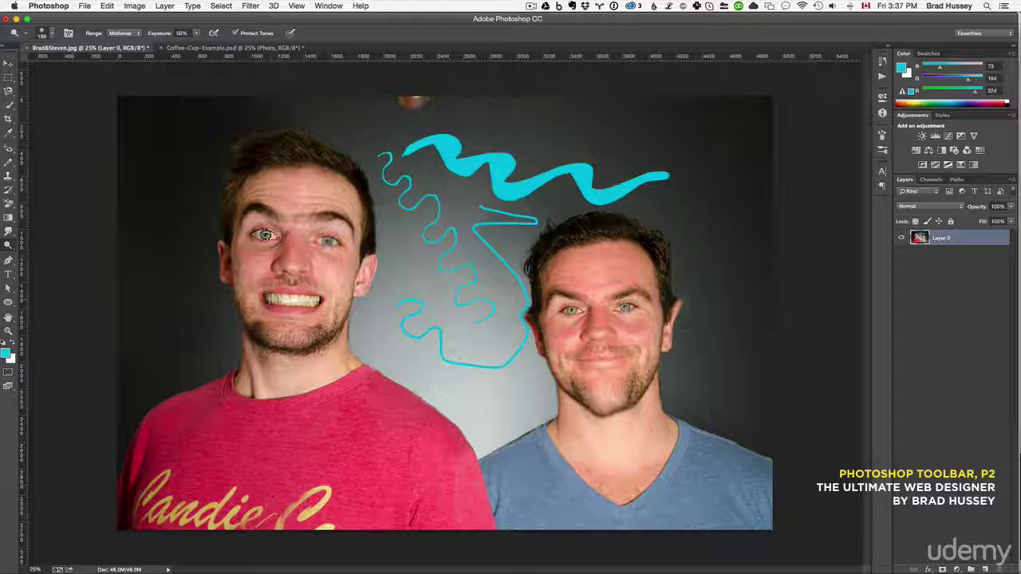
mouse_move(275, 299)
mouse_down()
mouse_move(319, 301)
mouse_move(263, 299)
mouse_move(337, 300)
mouse_up()
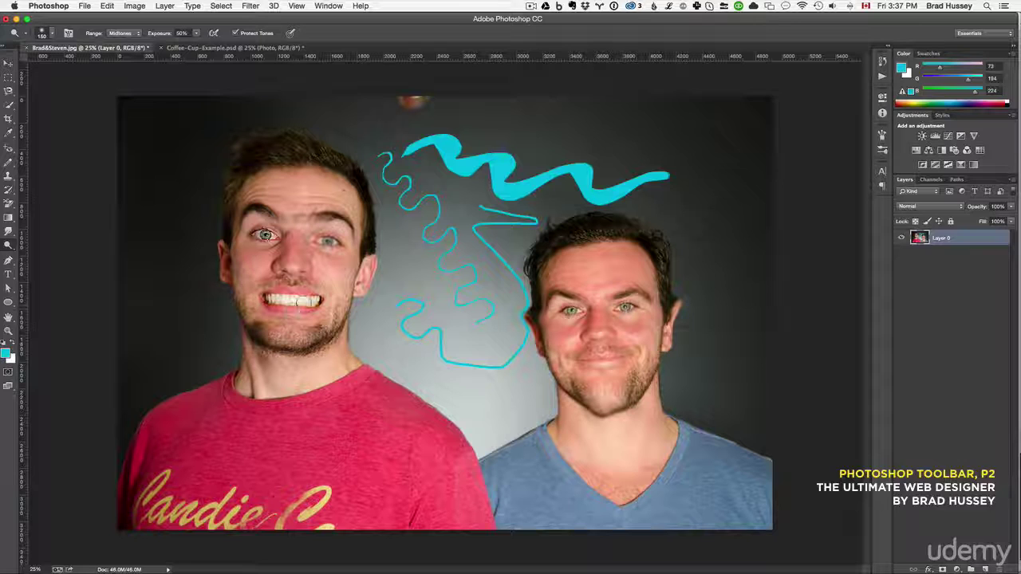
Darken the mouth area of the man in red with the Burn tool at 125 px in the Highlights range.
right_click(8, 244)
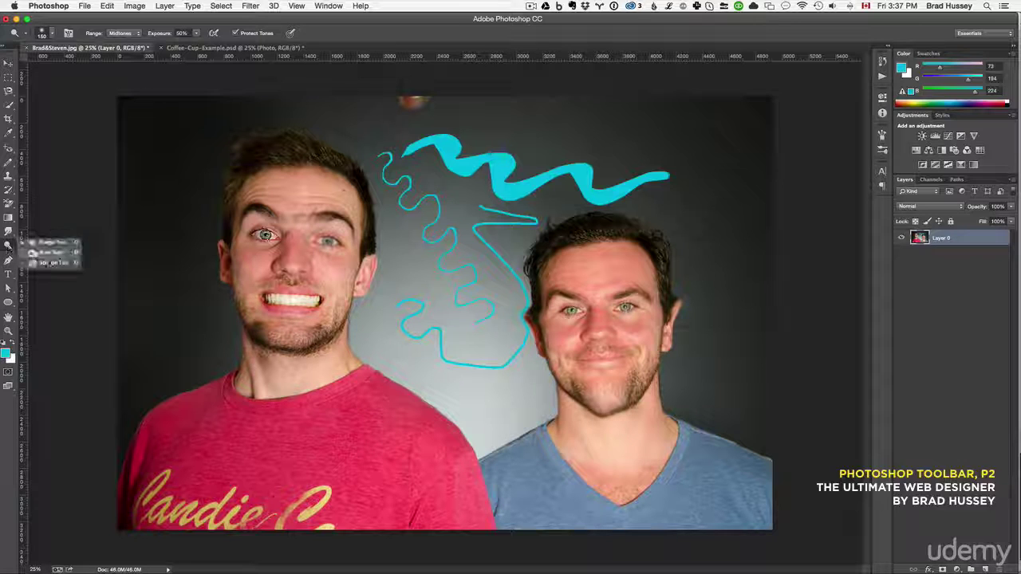
click(51, 252)
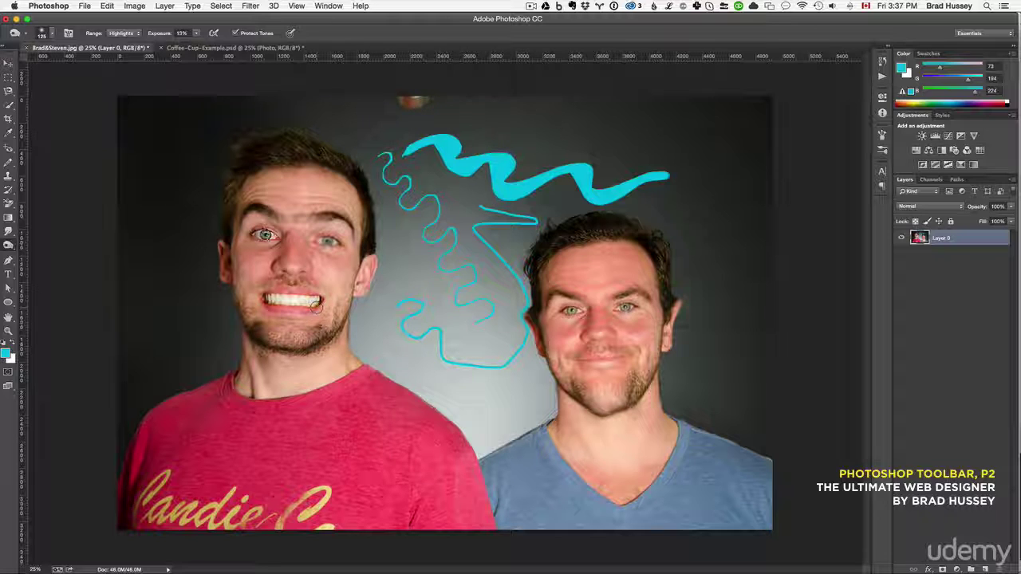
mouse_move(315, 308)
mouse_down()
mouse_move(262, 302)
mouse_move(321, 299)
mouse_move(283, 305)
mouse_move(300, 308)
mouse_move(301, 291)
mouse_move(308, 312)
mouse_move(316, 293)
mouse_move(297, 308)
mouse_move(307, 309)
mouse_up()
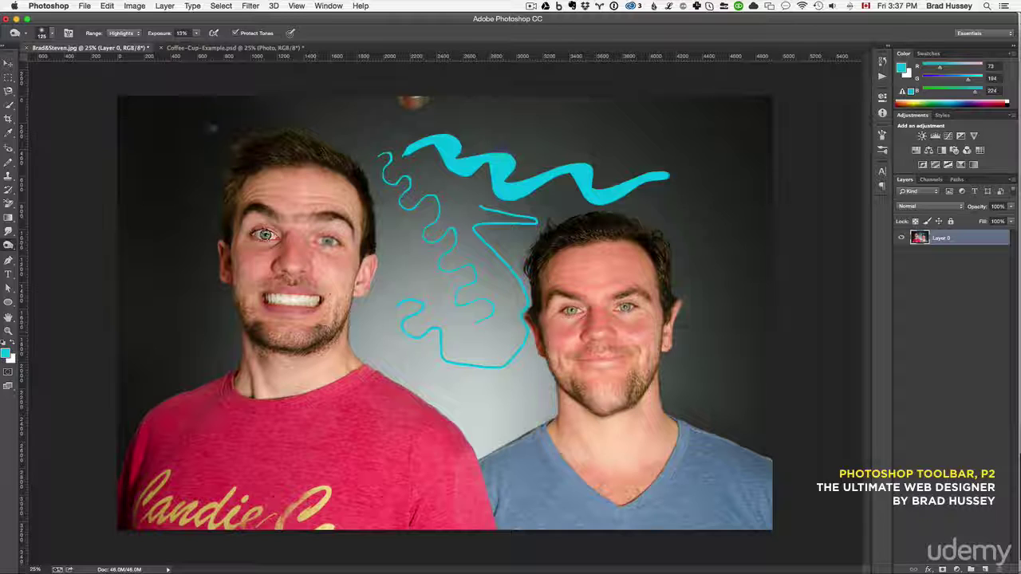
Switch the Burn range to Midtones and burn the mouth of the man in red and an eye of the man in blue.
click(123, 33)
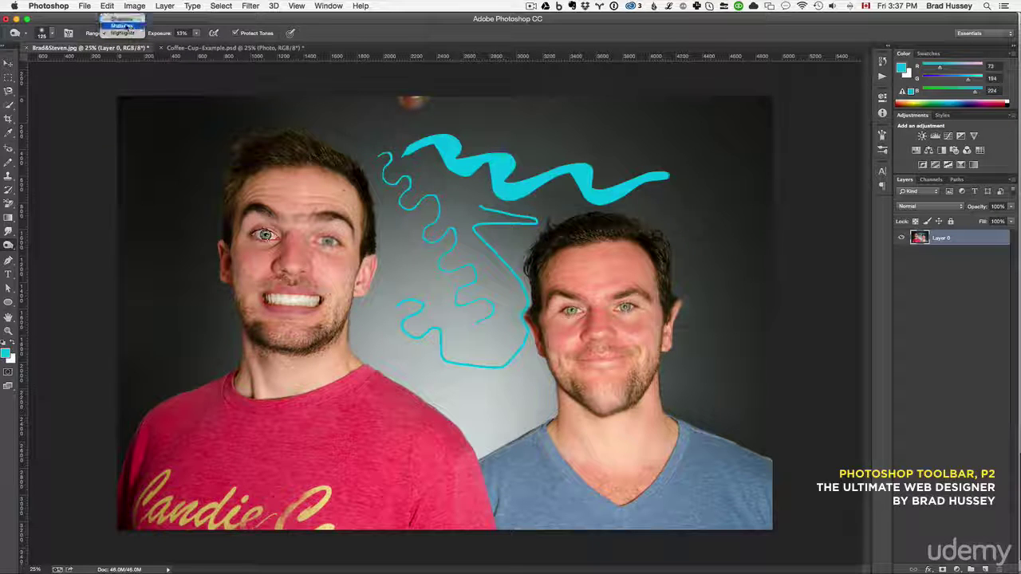
click(124, 26)
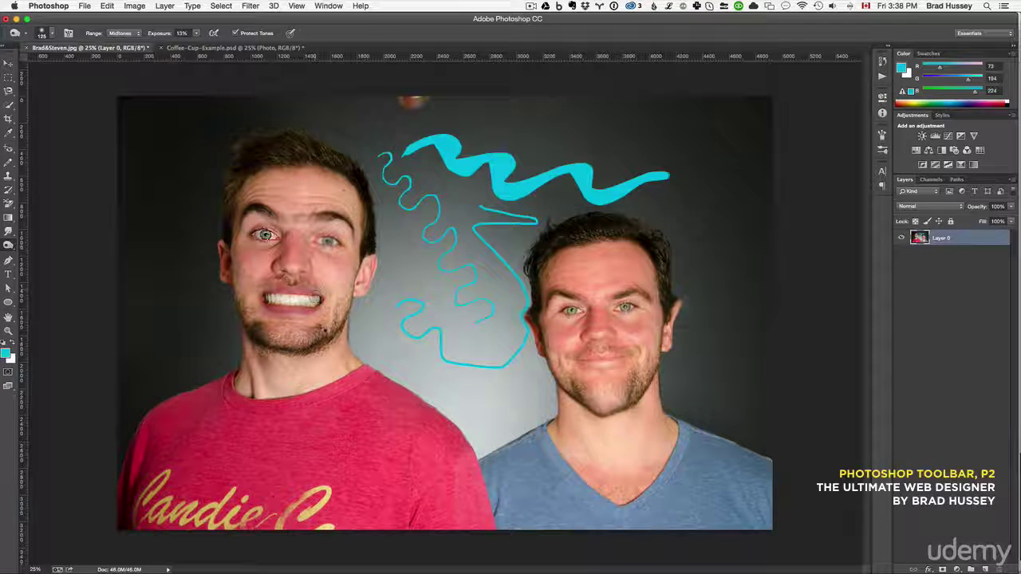
drag(267, 301, 315, 302)
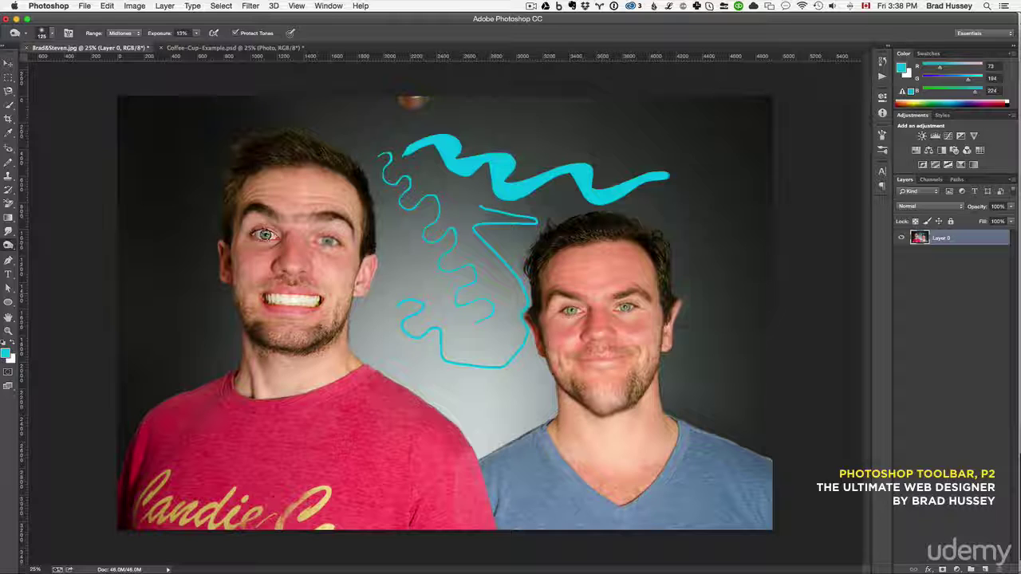
drag(613, 308, 624, 310)
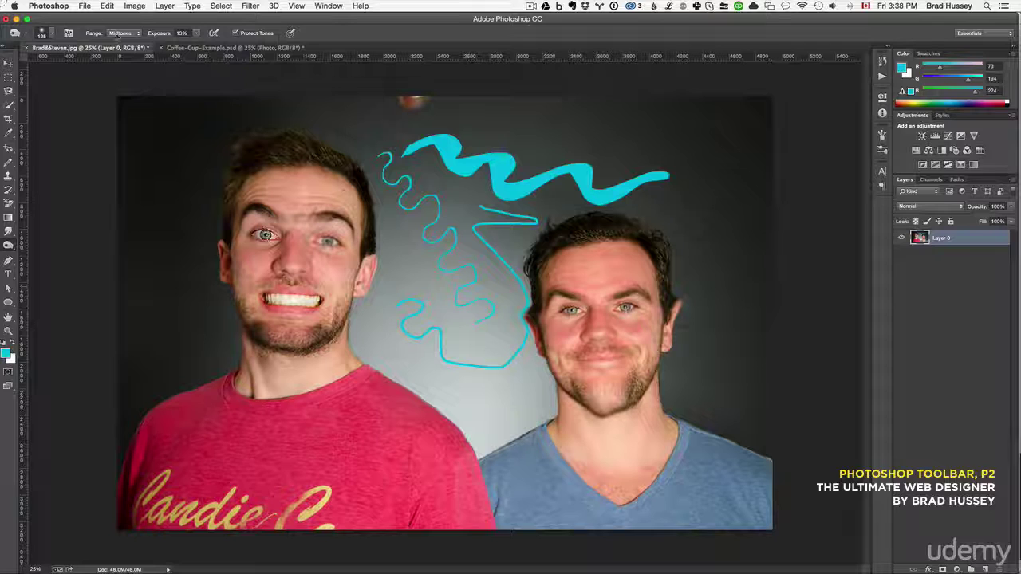
Set the Burn range to Highlights, burn the beard of the man in red, and compare it by undoing and redoing.
click(117, 35)
click(119, 47)
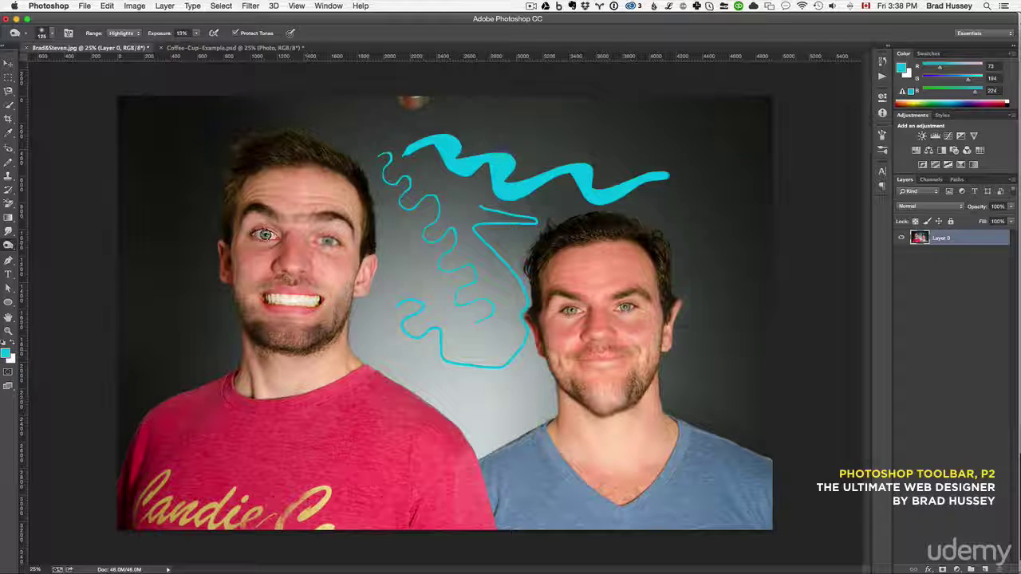
key(super+z)
key(super+z)
key(super+z)
key(super+z)
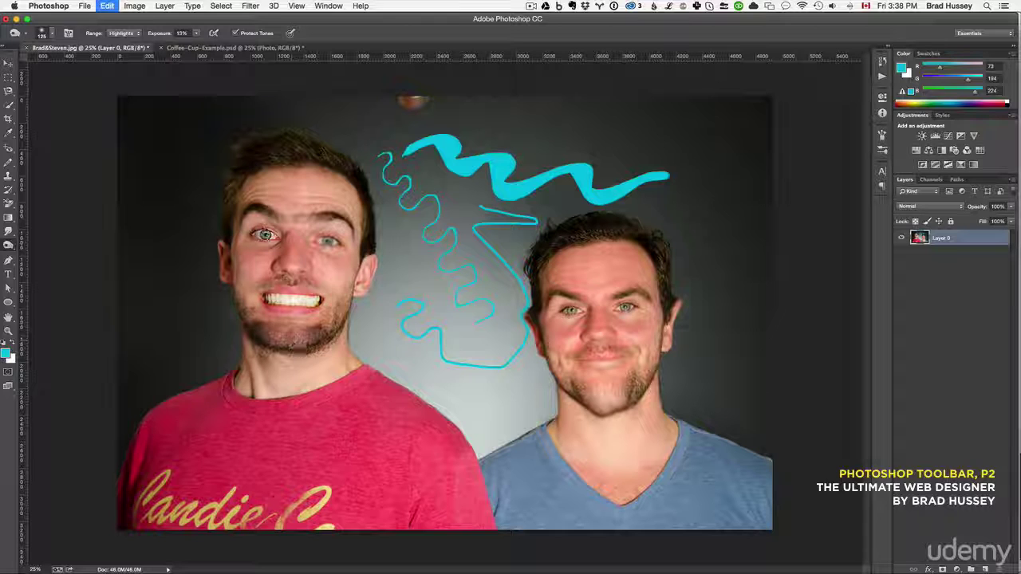
key(super+z)
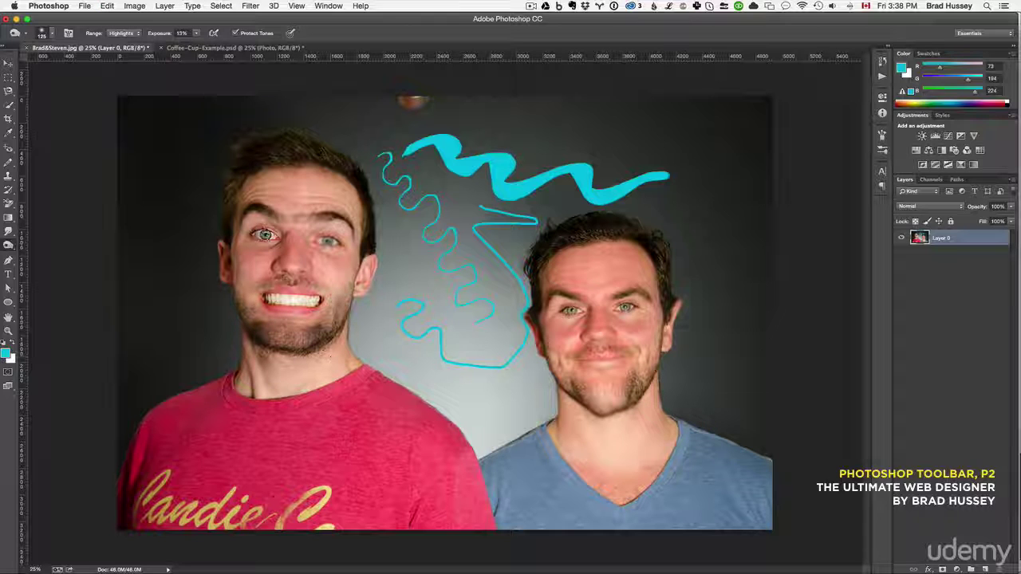
Switch to the Sponge tool in Desaturate mode and enlarge its brush to 200 px.
click(10, 246)
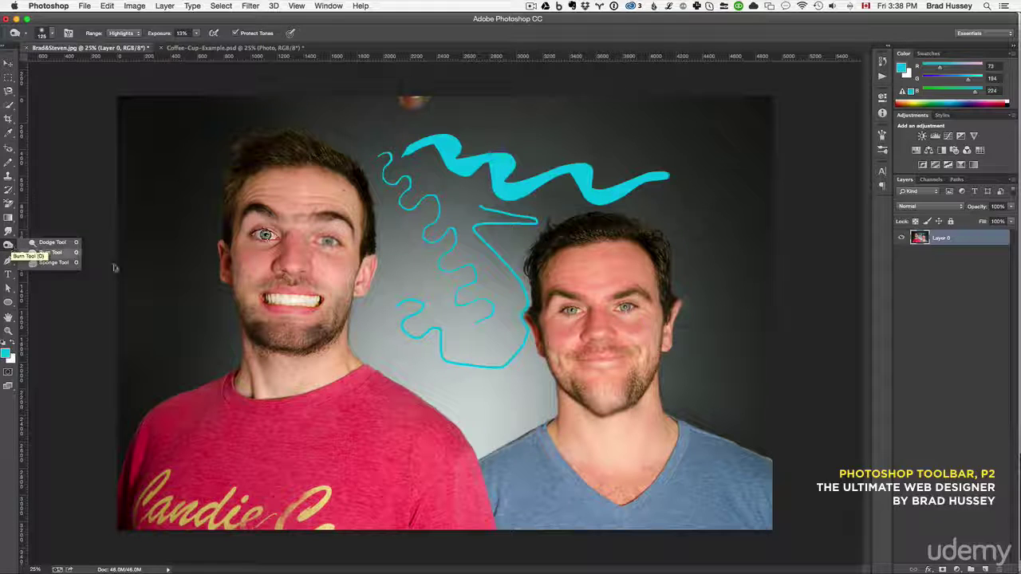
click(50, 264)
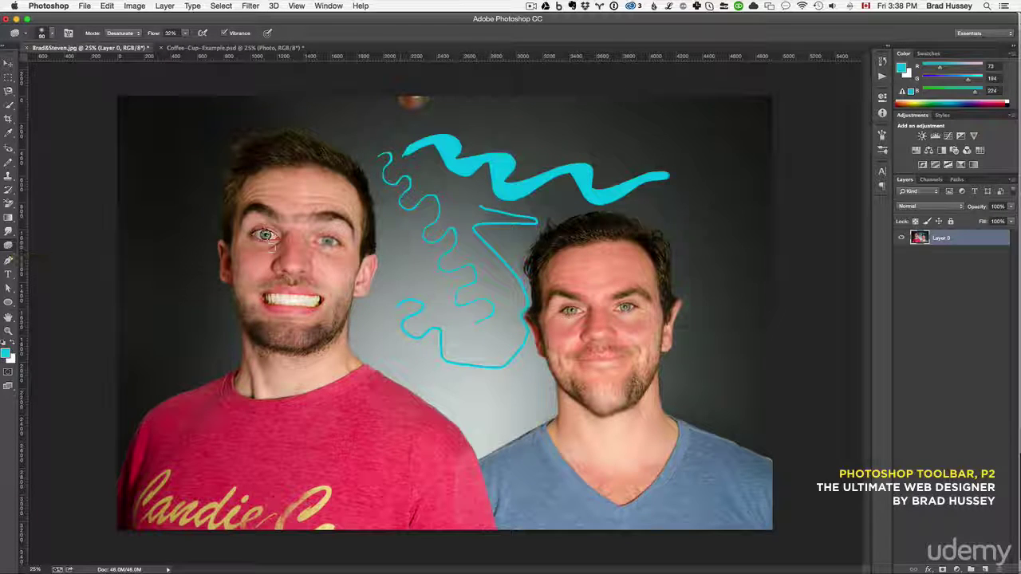
key(bracketleft)
key(bracketleft)
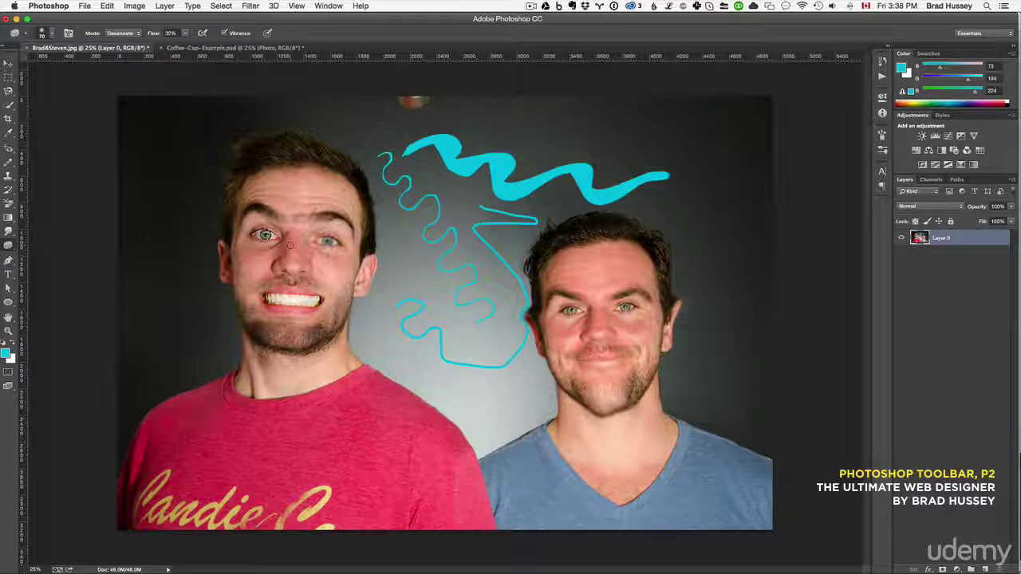
key(bracketright)
key(bracketright)
key(bracketright)
key(bracketright)
key(bracketright)
key(bracketright)
key(bracketright)
Try desaturating the mouth of the man in blue and the teeth of the man in red, undoing the strokes.
drag(596, 323, 599, 330)
key(super+z)
drag(290, 294, 308, 299)
key(super+z)
key(super+z)
Reduce the Sponge brush to 175 px and desaturate the teeth of the man in red, undoing the first strokes and repainting.
key(bracketleft)
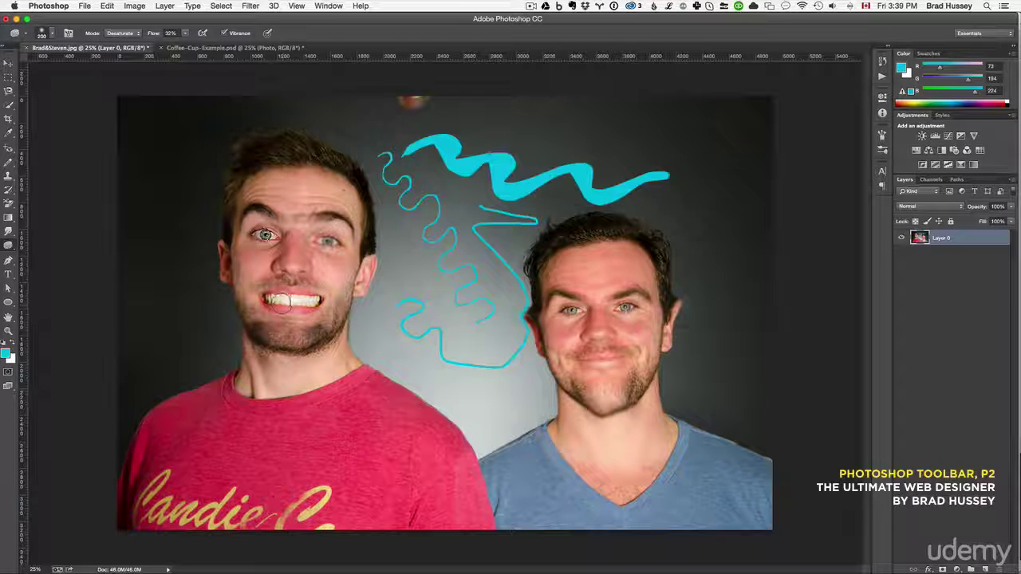
mouse_move(273, 299)
mouse_down()
mouse_move(300, 300)
mouse_move(289, 301)
mouse_up()
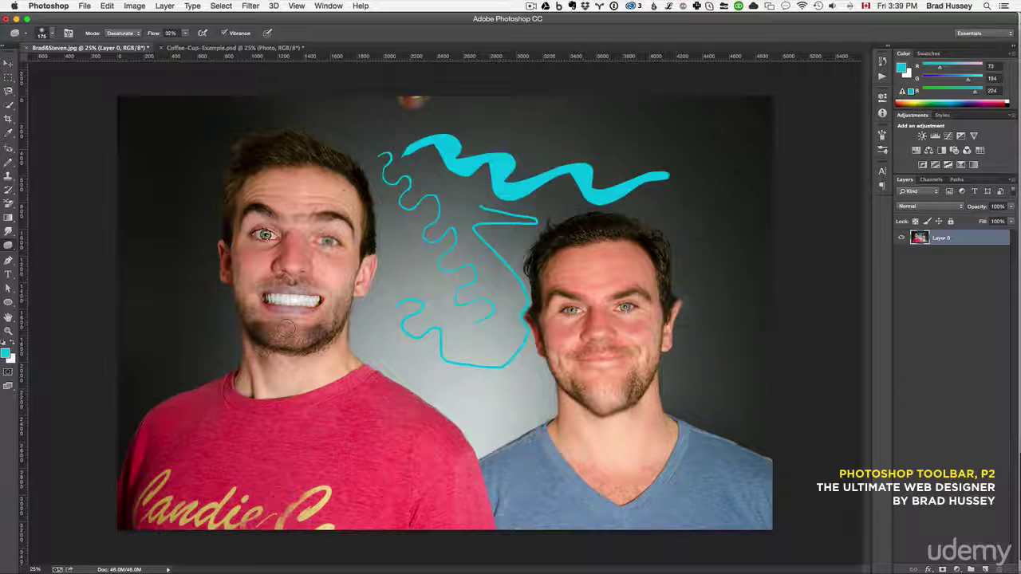
key(alt+super+z)
key(alt+super+z)
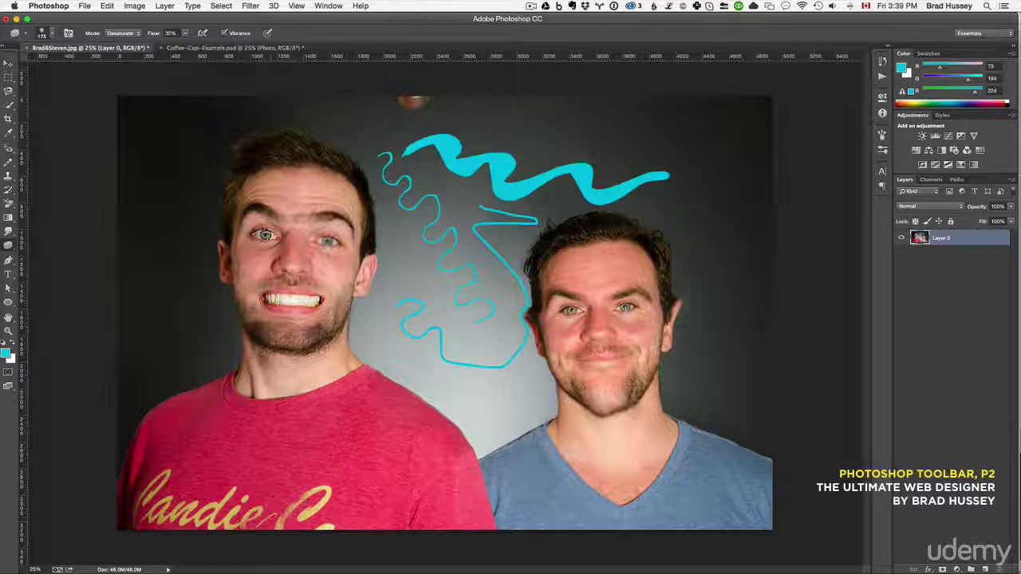
drag(313, 301, 273, 299)
Start a Pen tool path along the shoulder of the man in red, curving from the upper arm towards his neck.
click(8, 246)
click(8, 260)
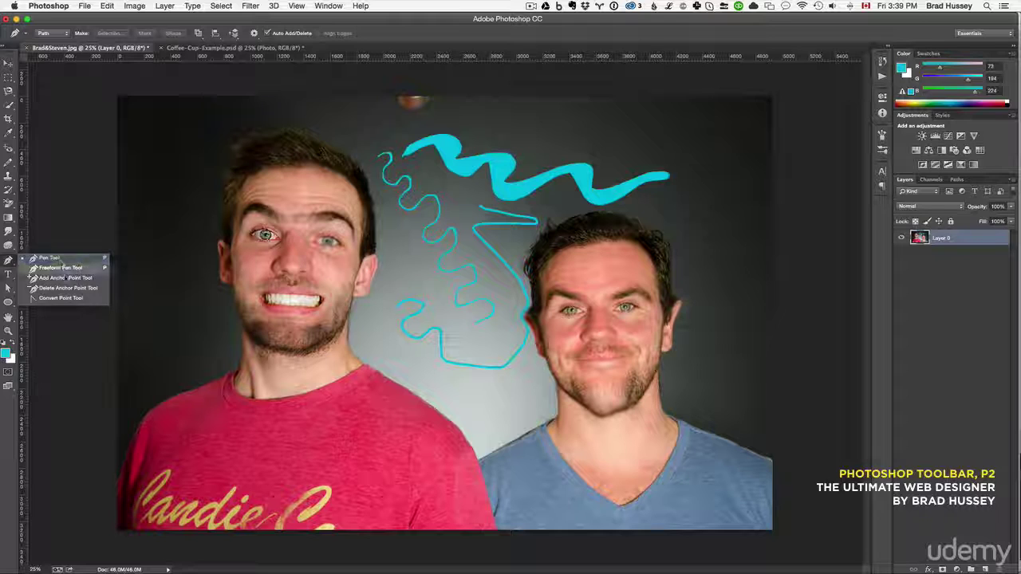
click(51, 260)
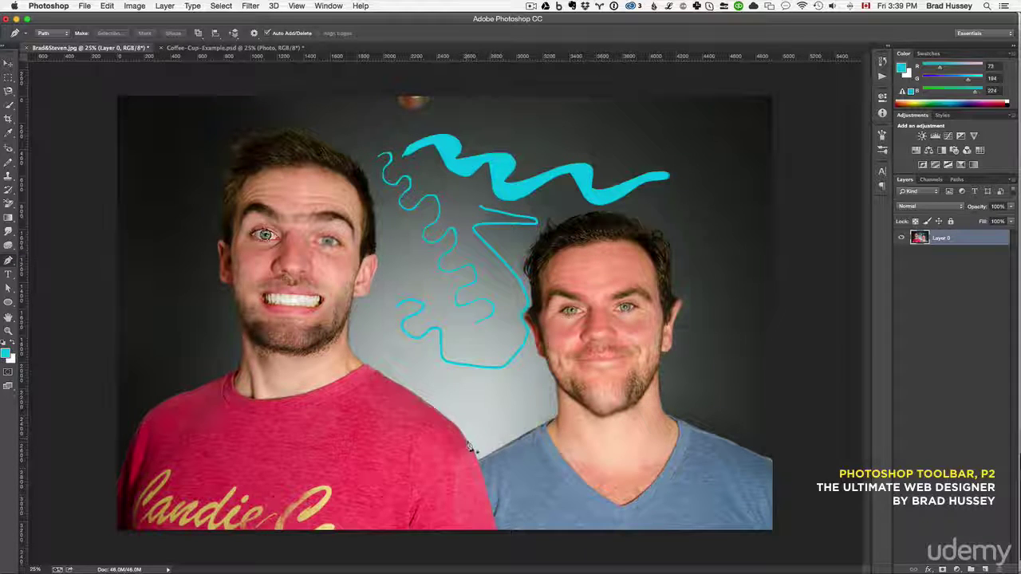
drag(468, 441, 444, 399)
click(378, 372)
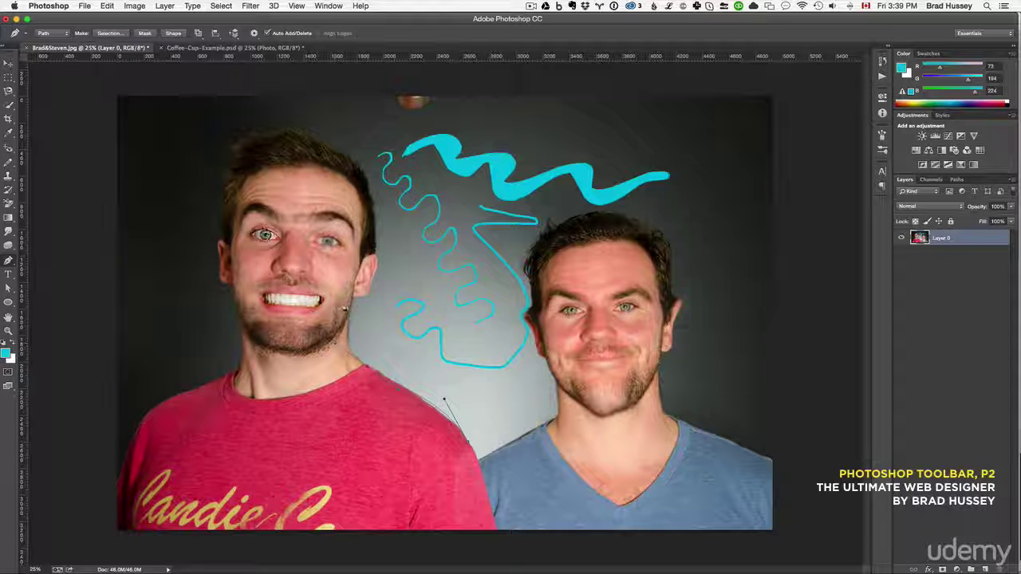
key(Escape)
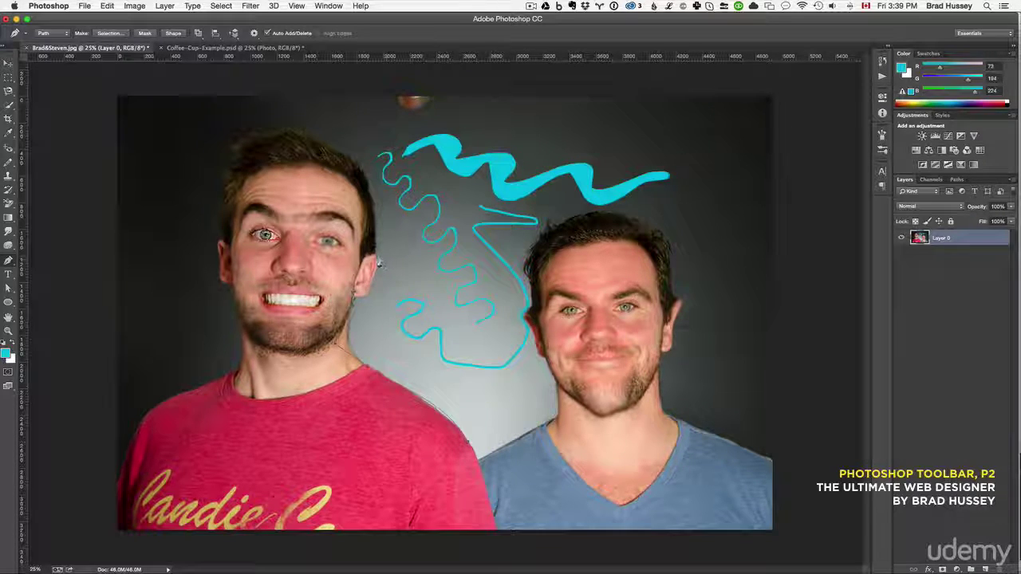
Continue the path with curved segments around the man's ear, hair, jaw and other shoulder, and across his shirt.
drag(375, 249, 375, 201)
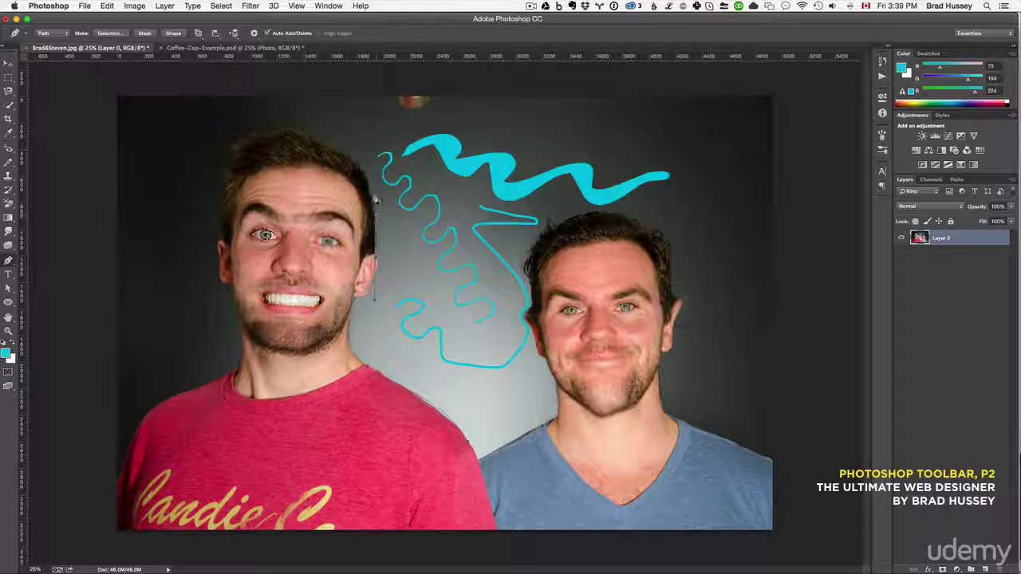
drag(329, 146, 230, 149)
drag(225, 185, 199, 281)
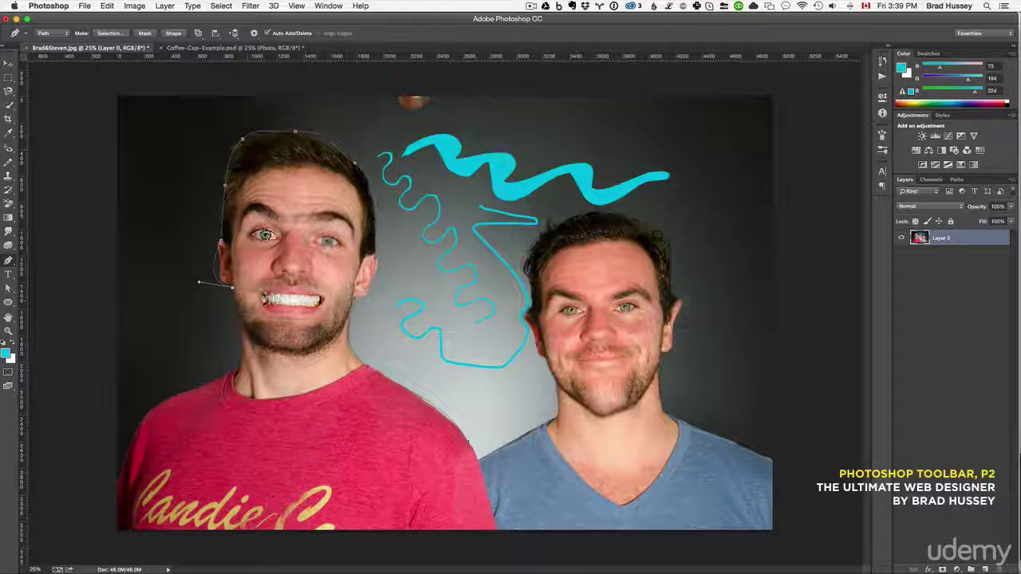
drag(242, 326, 227, 351)
drag(218, 380, 173, 393)
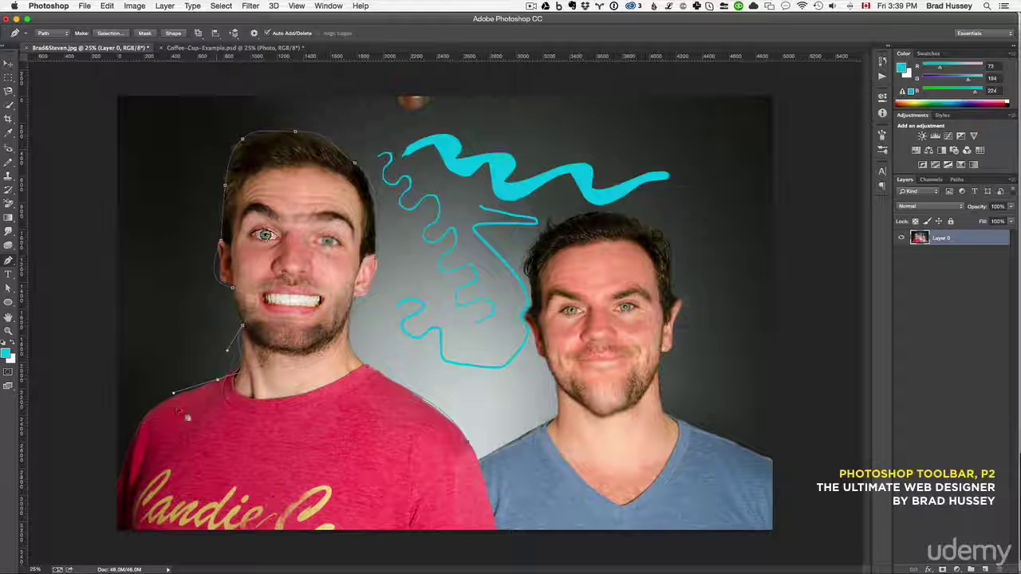
drag(204, 476, 287, 495)
Convert the path around the man in red into a selection, and deselect it.
right_click(343, 407)
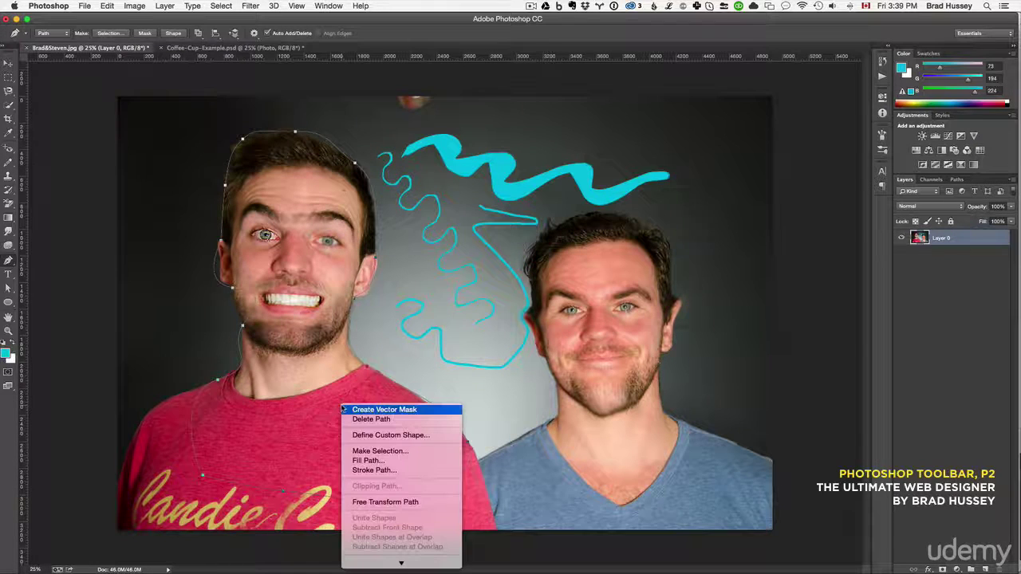
click(380, 451)
click(567, 235)
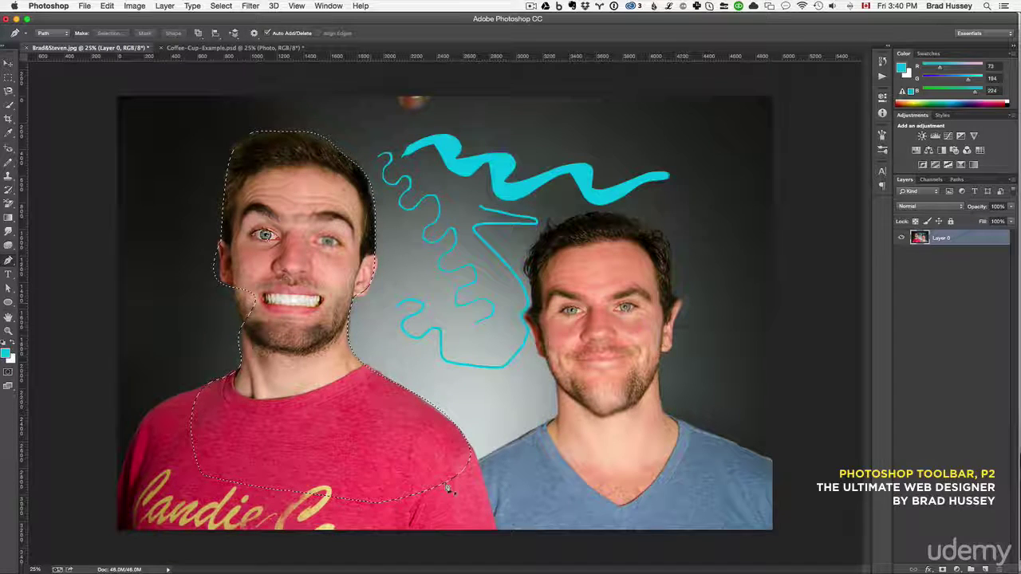
key(super+d)
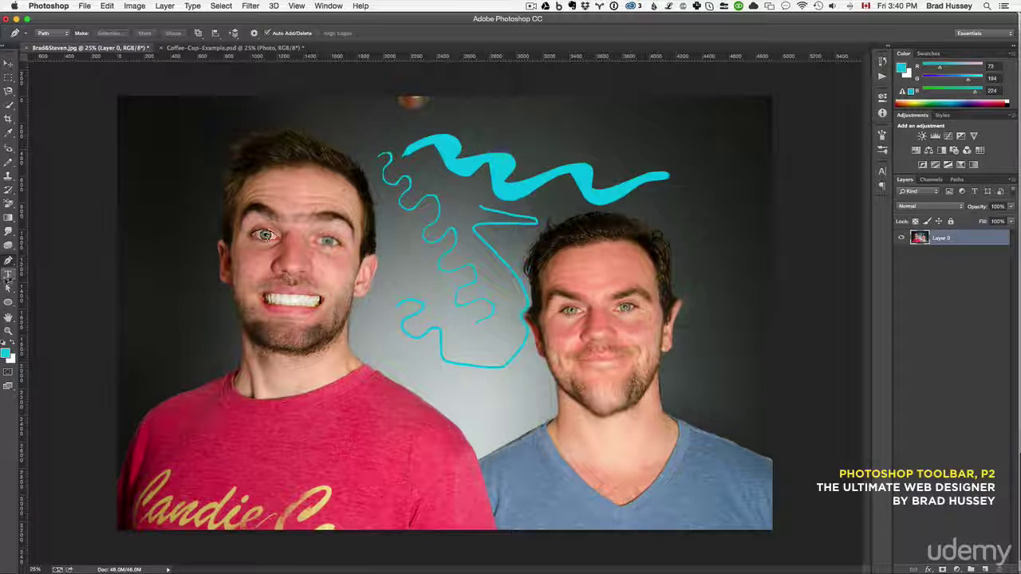
Switch to Coffee-Cup-Example.psd and add the text "a coffee cup." below the headline with the Horizontal Type tool.
click(8, 275)
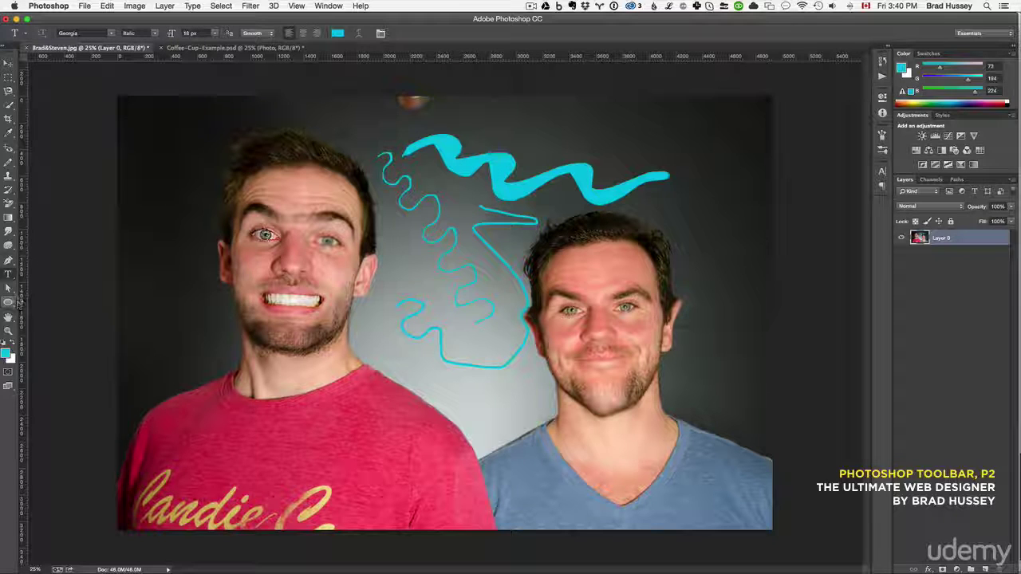
click(214, 51)
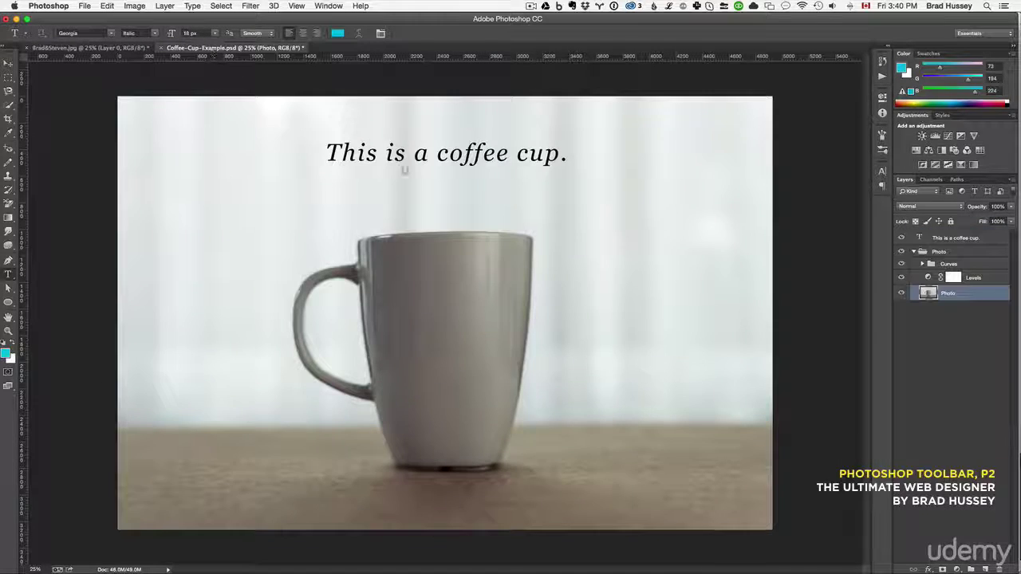
click(8, 274)
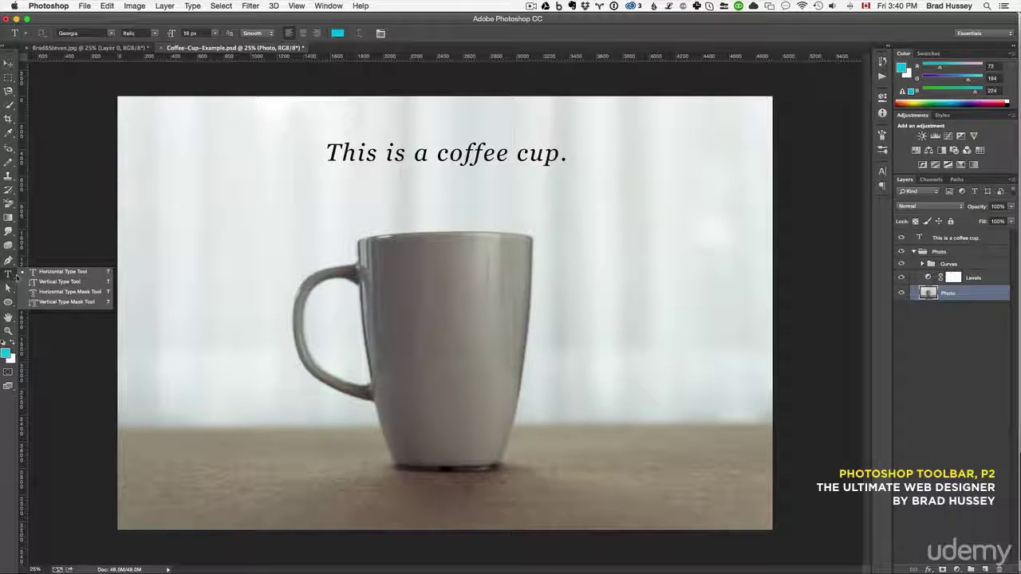
click(71, 275)
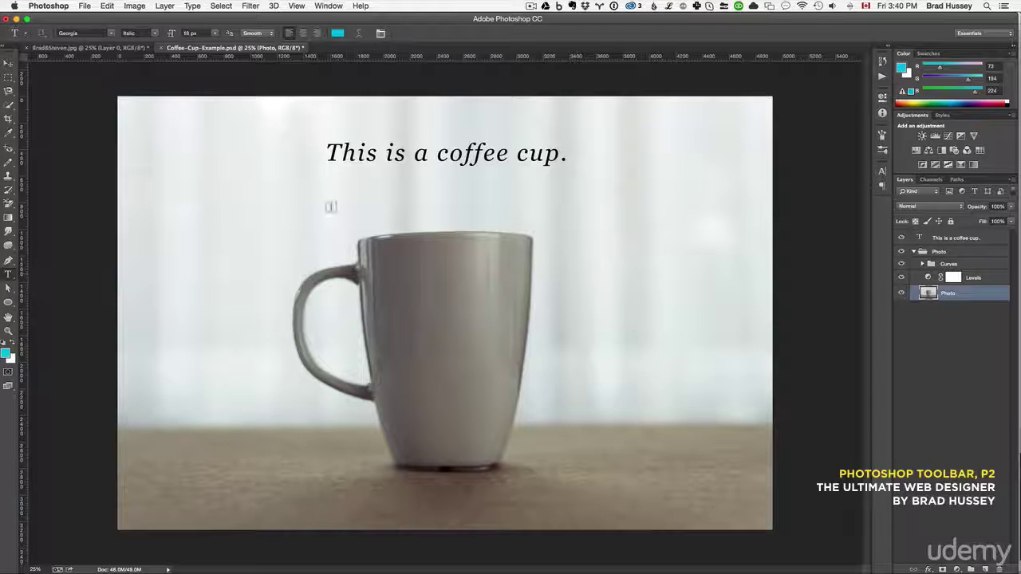
click(366, 195)
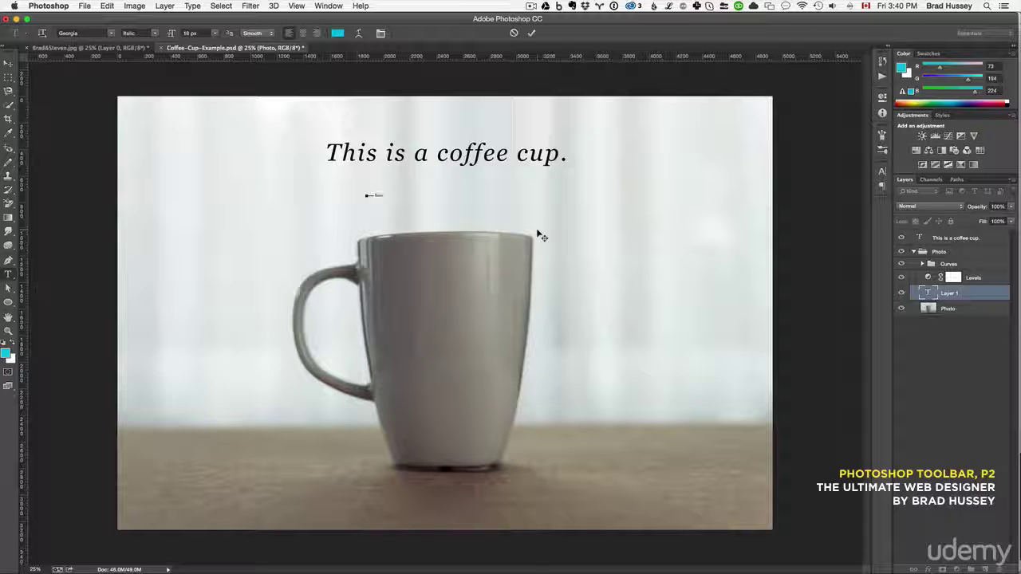
key(super+Return)
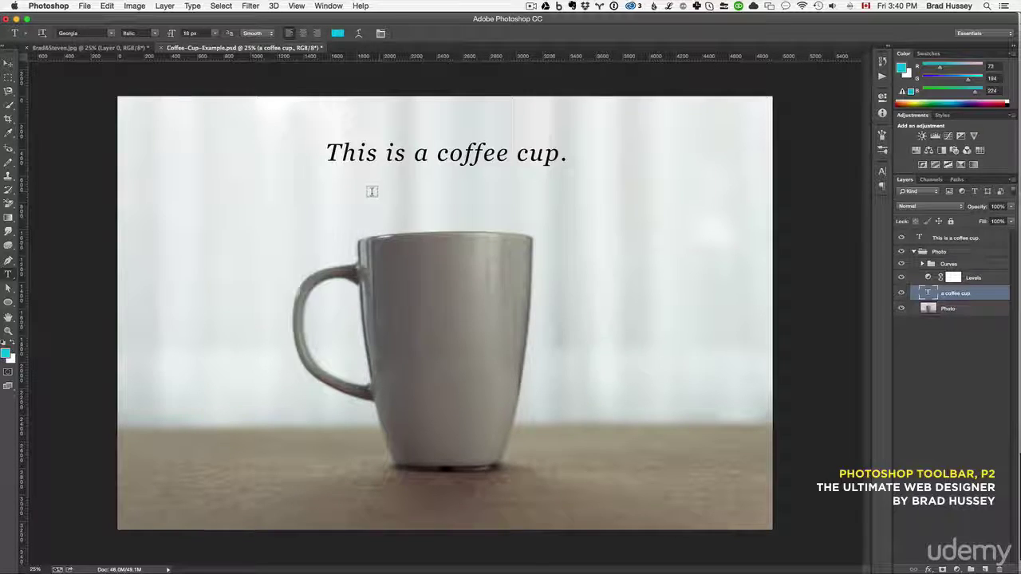
Select all of the new "a coffee cup." text and set its font size to 60 px.
click(372, 191)
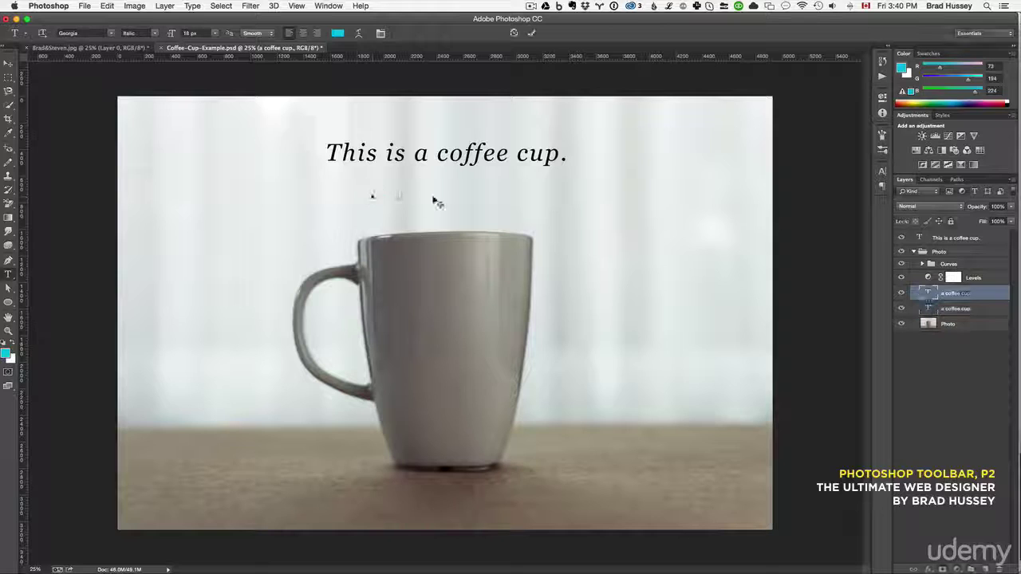
click(375, 194)
key(super+a)
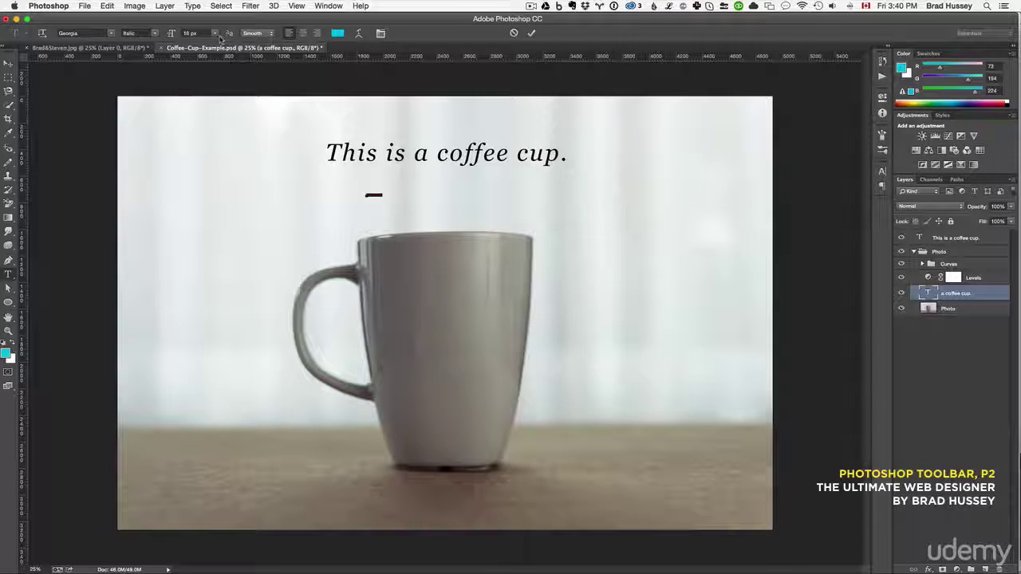
click(214, 33)
click(202, 137)
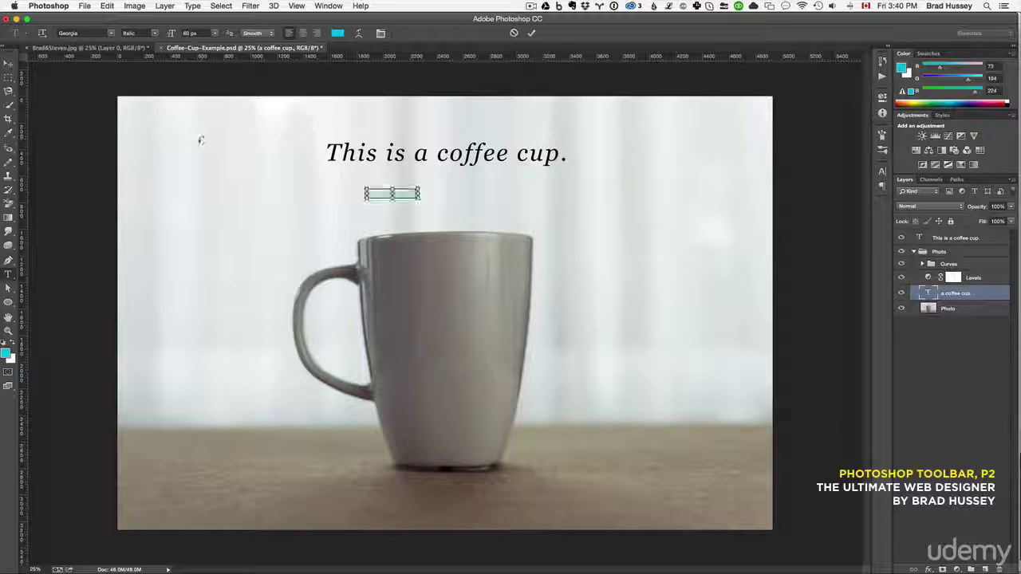
key(super+Return)
key(super+t)
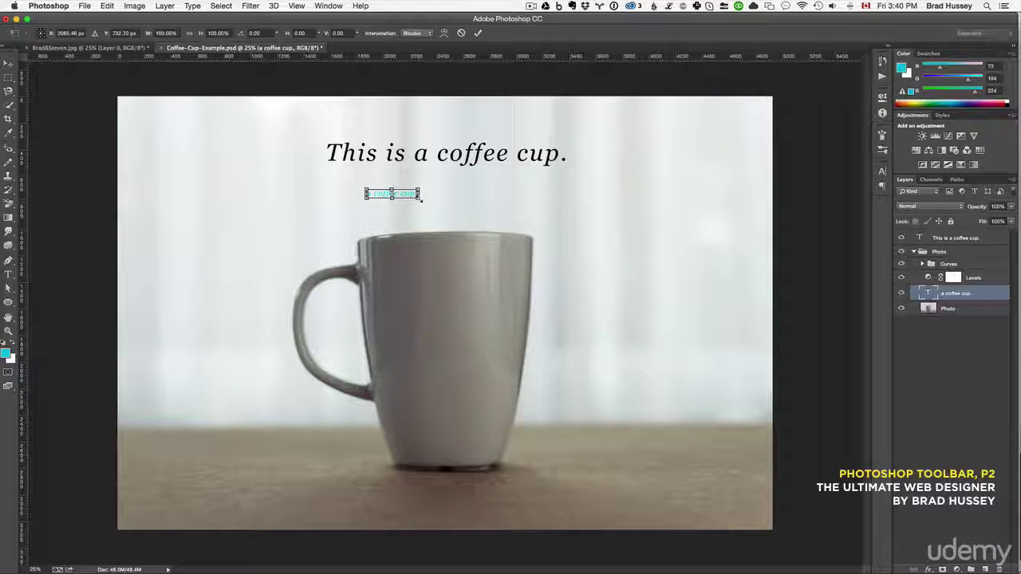
drag(421, 198, 561, 262)
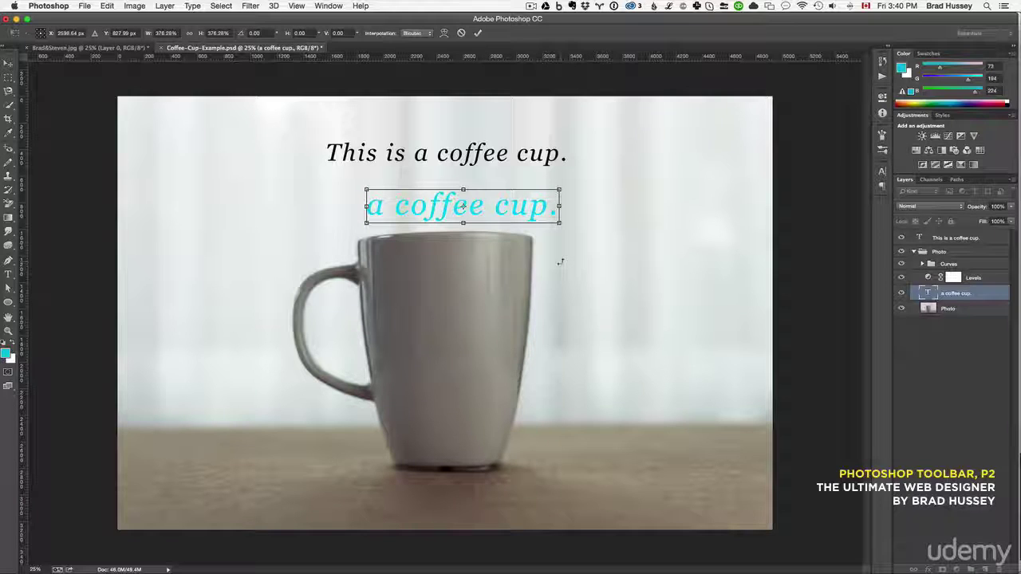
key(Escape)
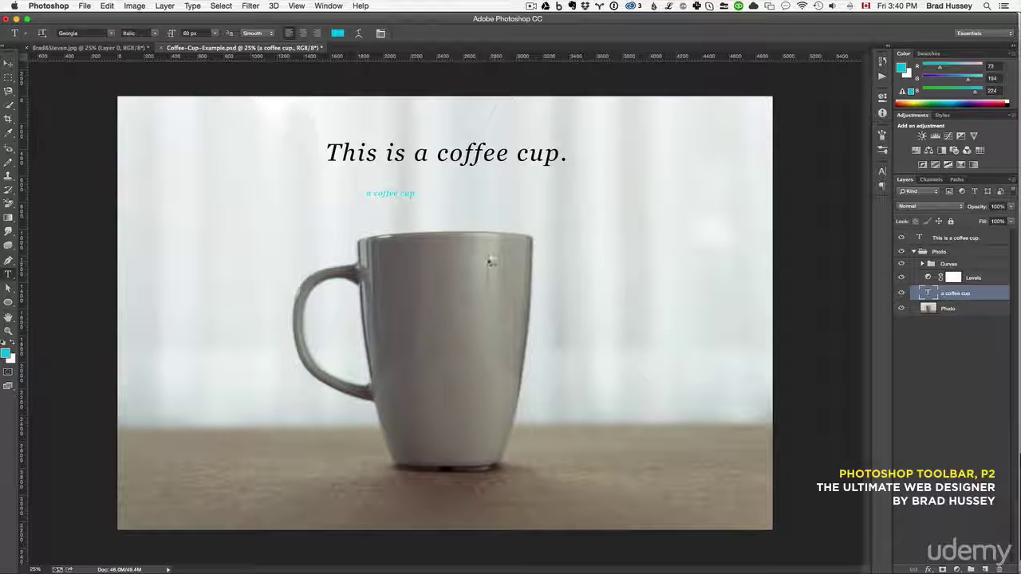
Scale the cyan text up proportionally to a font size of about 280 px and move it directly beneath the black headline.
key(super+t)
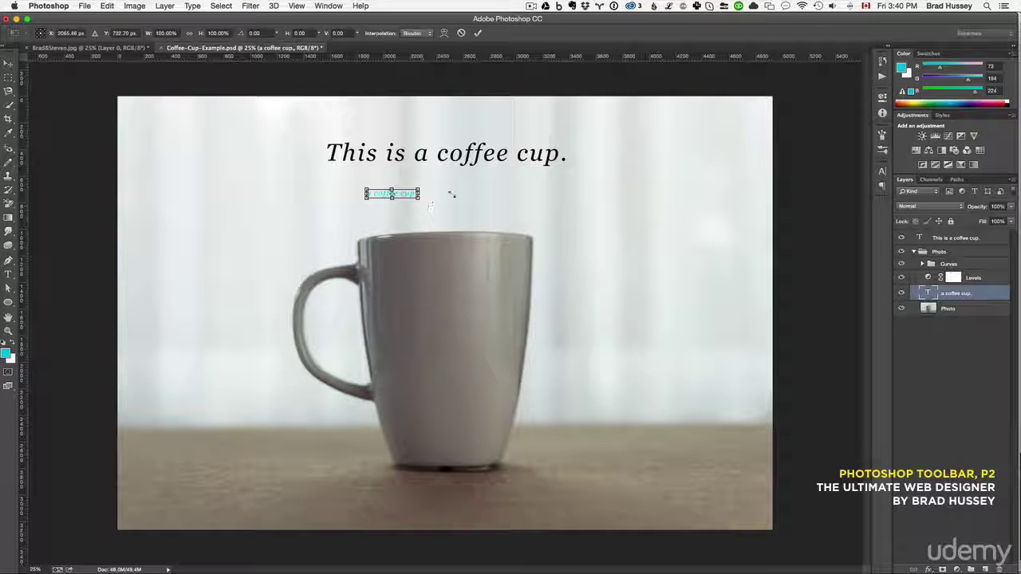
drag(419, 198, 593, 294)
key(Return)
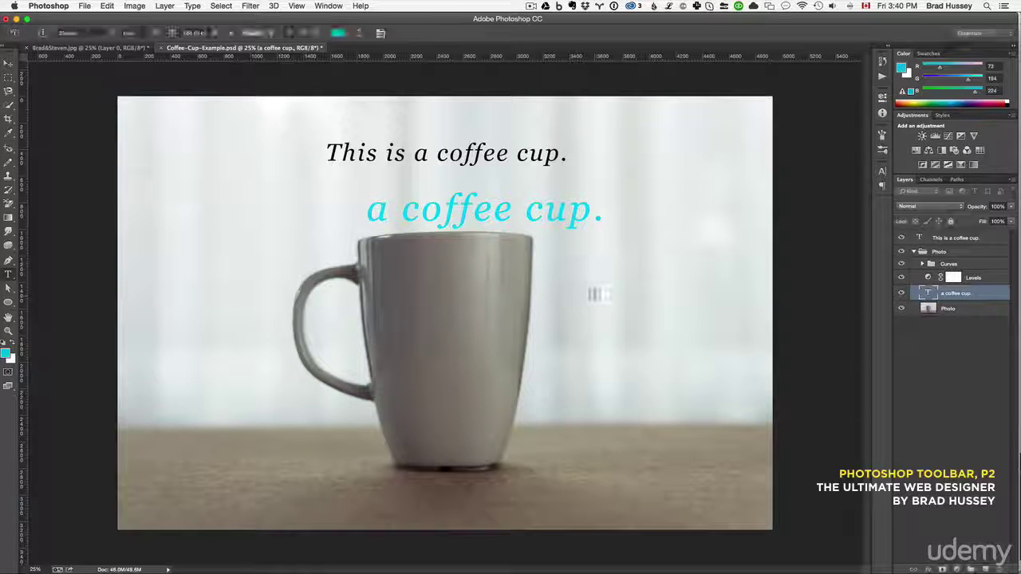
key(v)
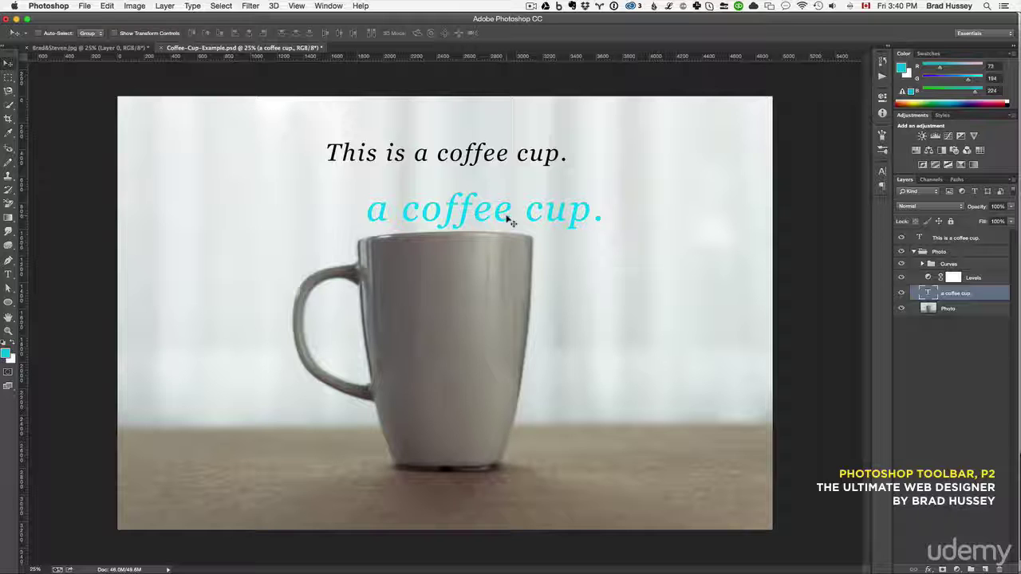
drag(504, 220, 460, 206)
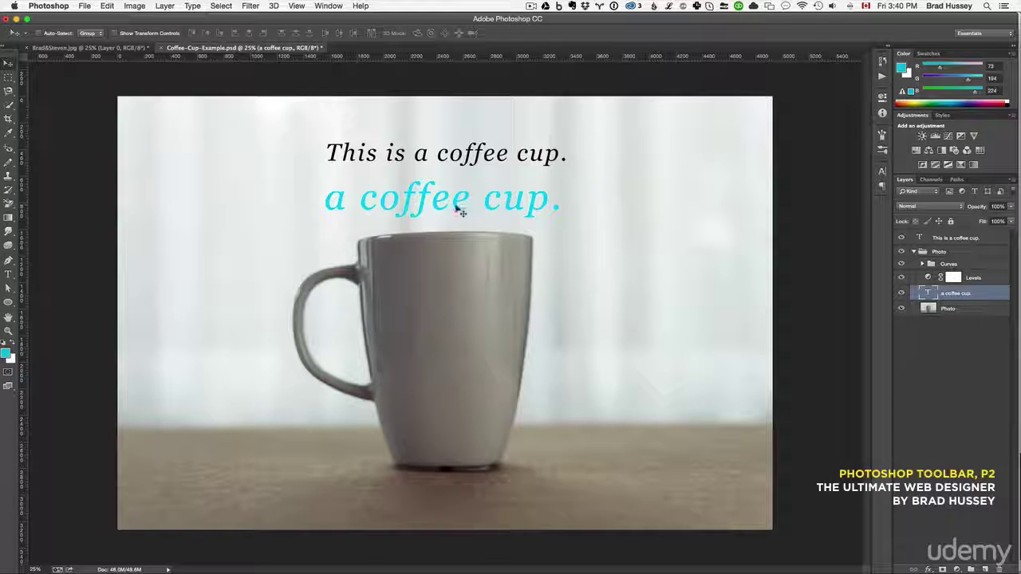
Change the font of the cyan "a coffee cup." text to Goudy Bookletter 1911.
key(t)
click(437, 214)
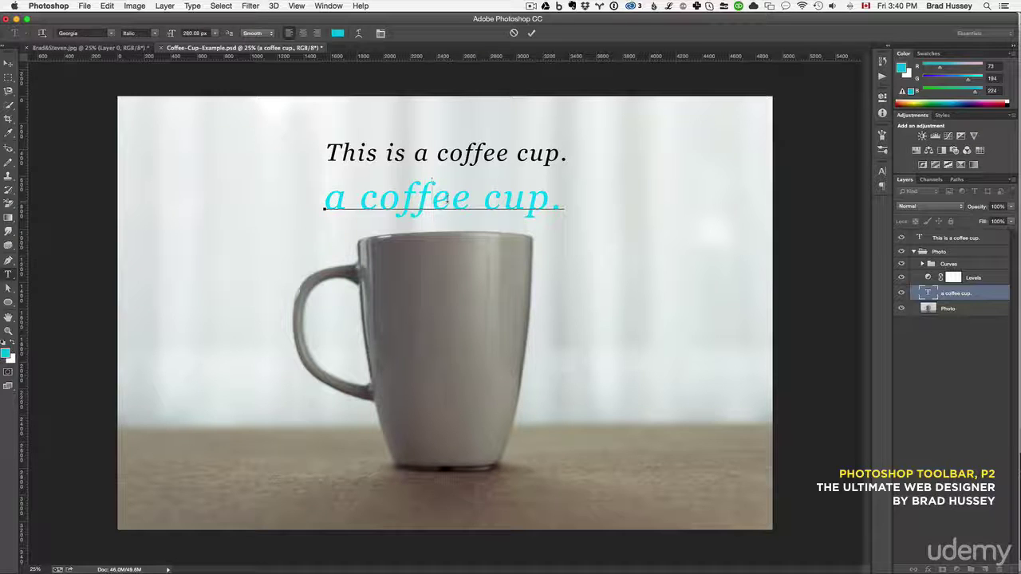
key(ctrl+a)
key(ctrl+Return)
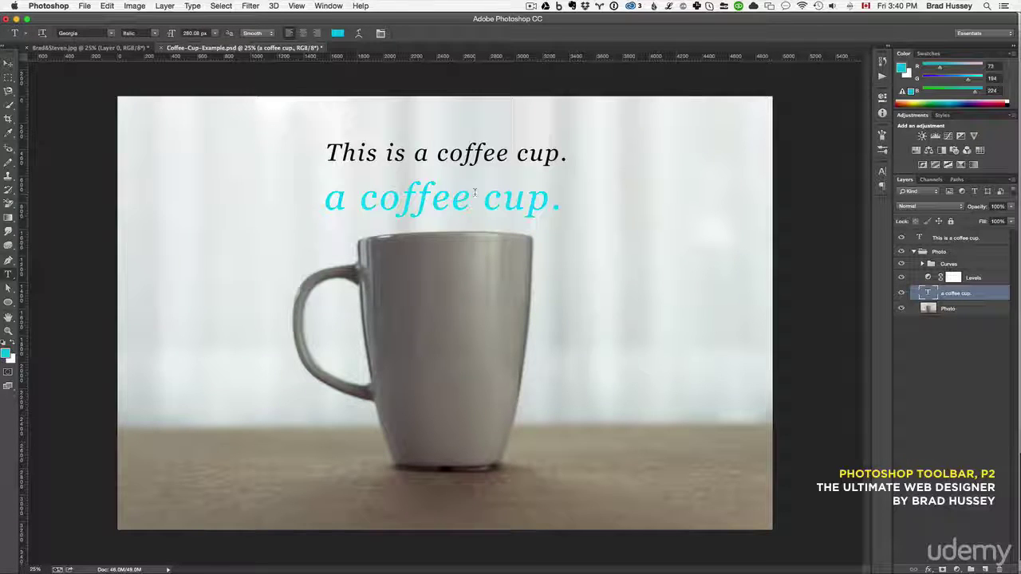
click(111, 32)
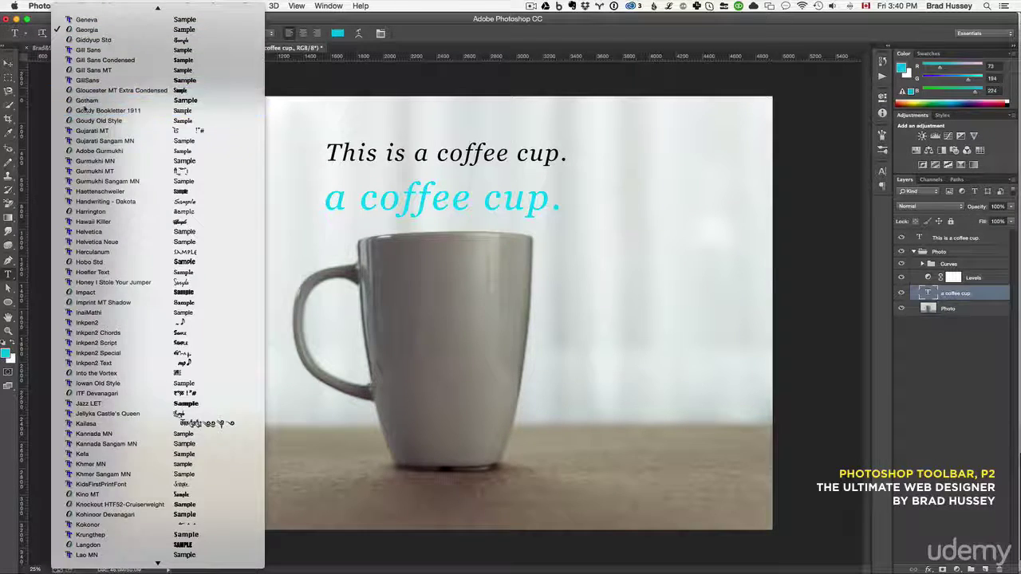
click(86, 110)
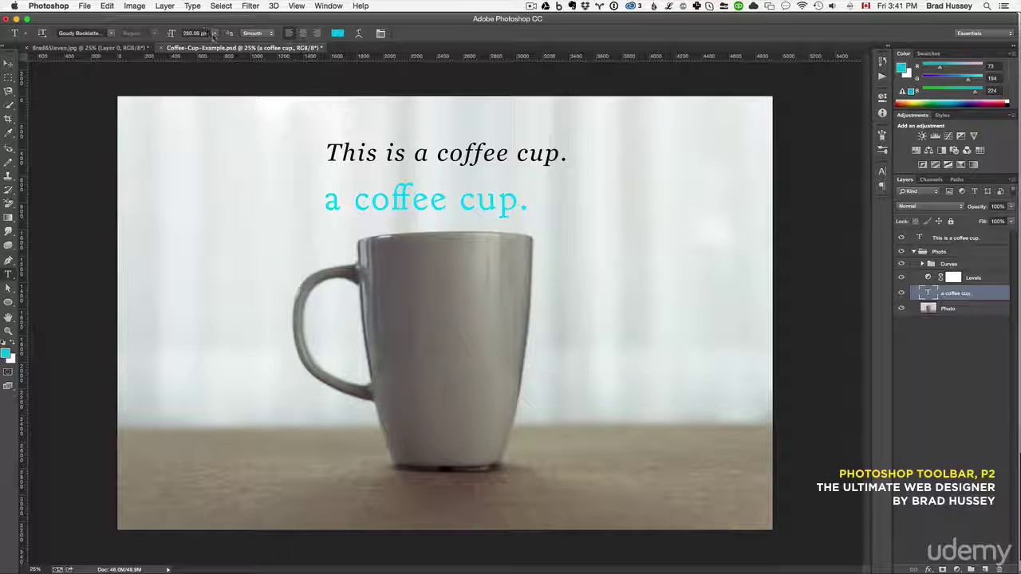
Recolour the cyan "a coffee cup." text dark teal and shift it slightly right so it sits centred under the black headline.
click(214, 34)
click(266, 32)
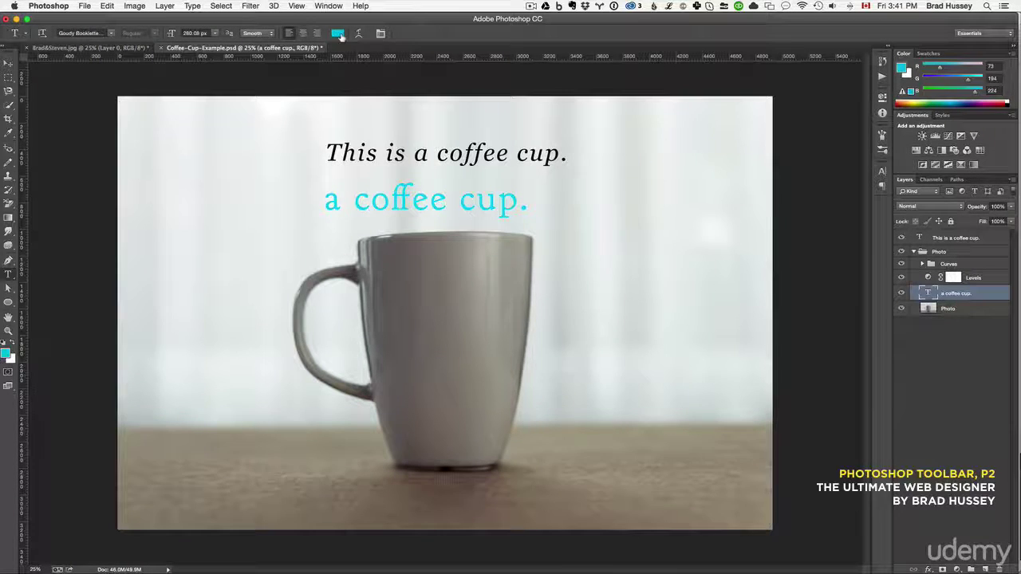
click(340, 35)
click(585, 308)
click(786, 219)
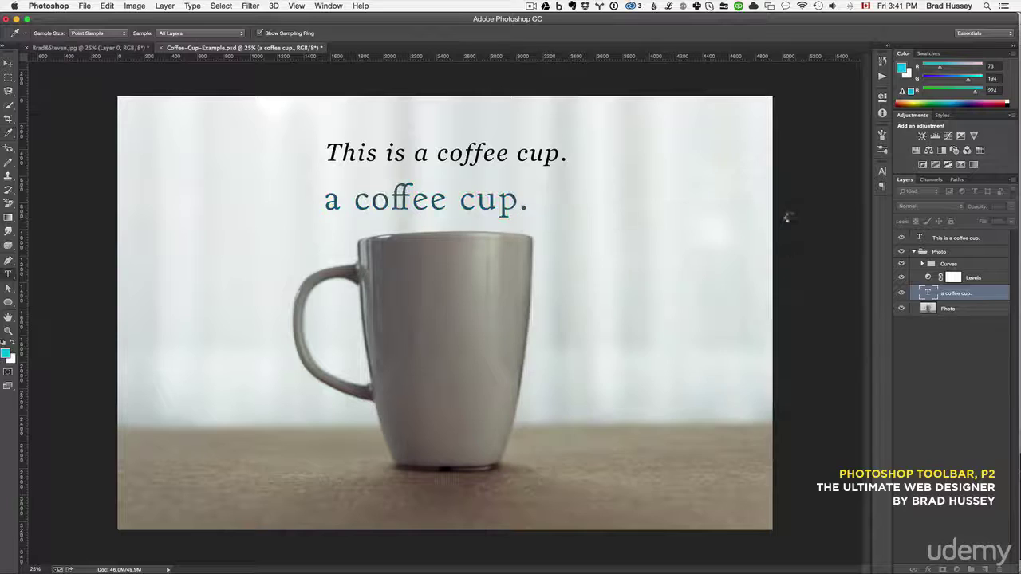
key(v)
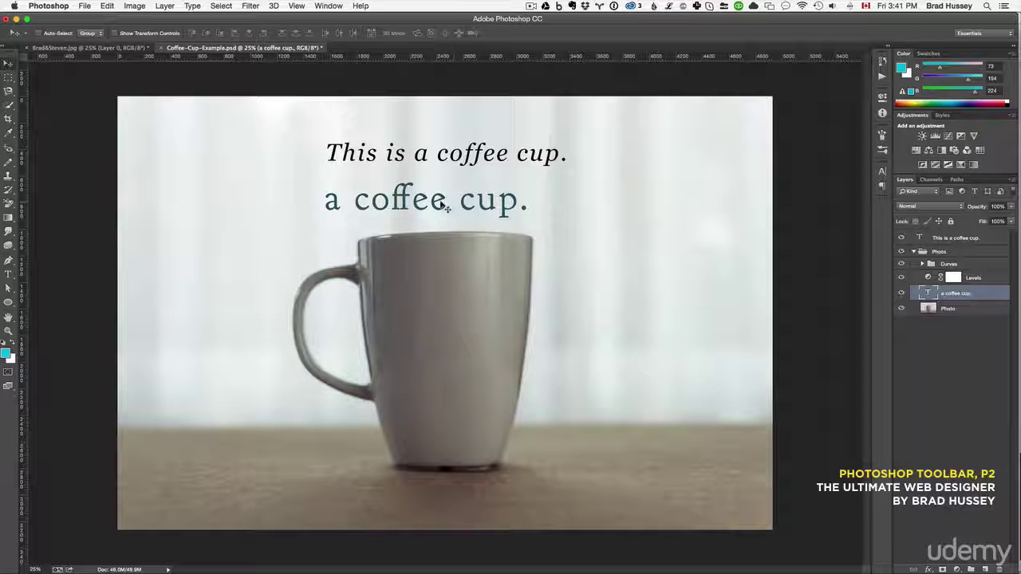
drag(444, 205, 459, 201)
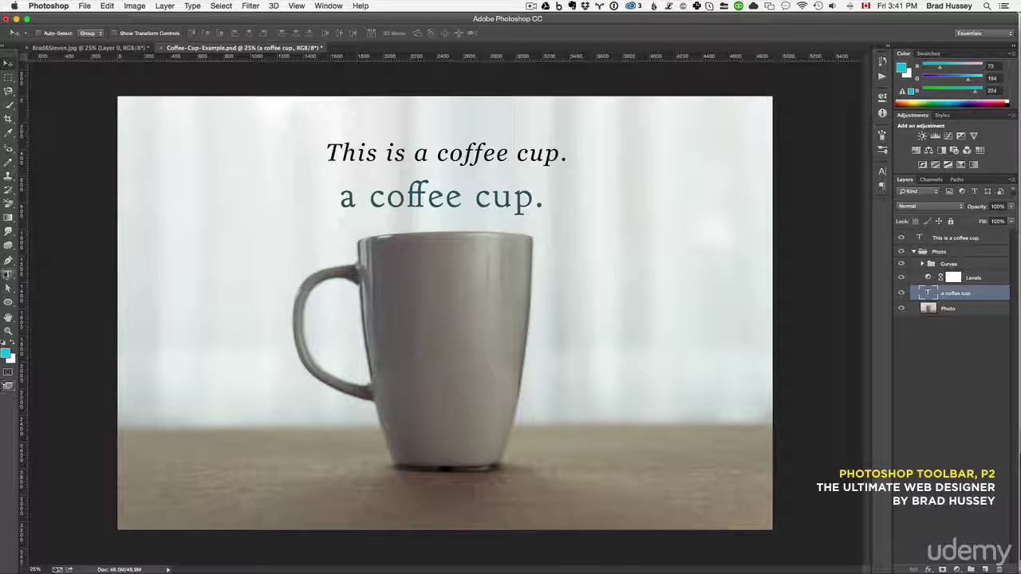
Add the text "vertical text" in the blank area left of the mug with the Vertical Type tool.
click(8, 275)
click(52, 283)
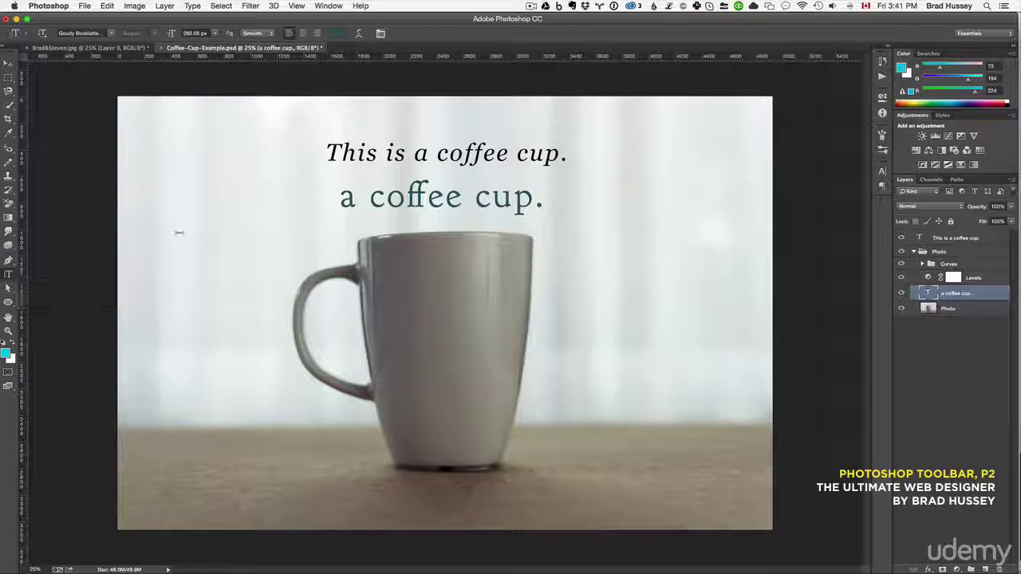
click(224, 210)
text(vertical )
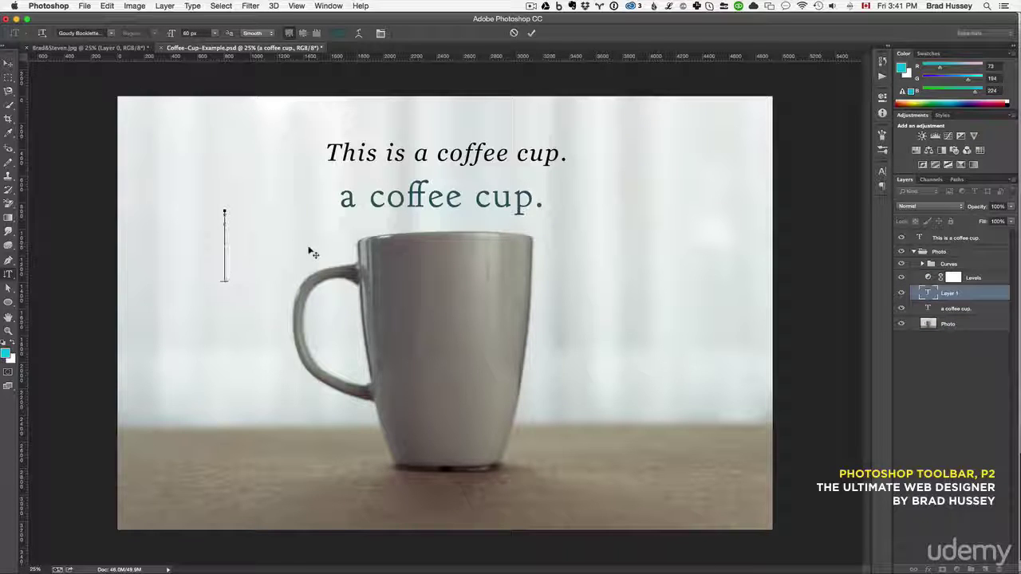
text(text)
key(super+Return)
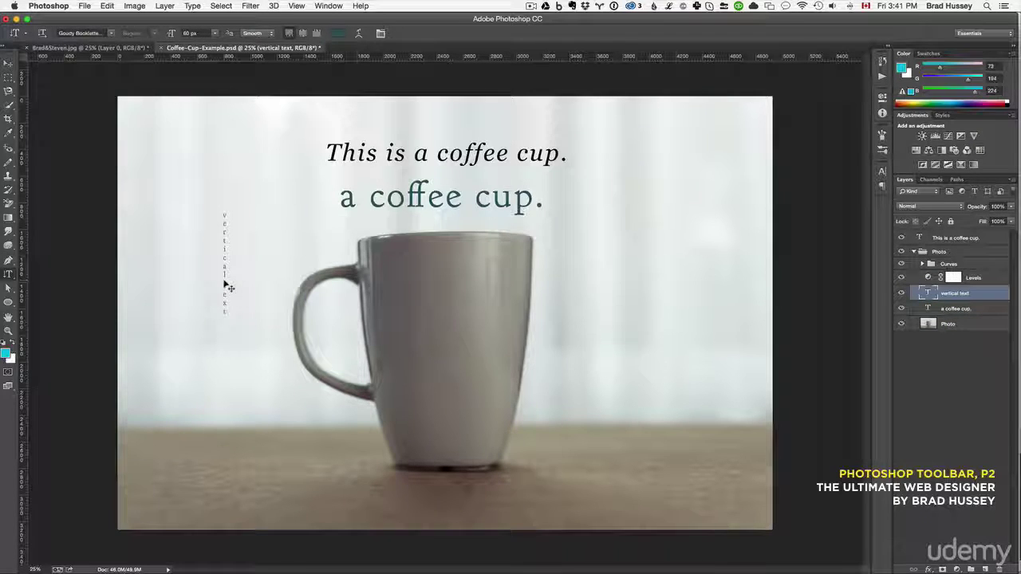
Scale the vertical text up proportionally to a font size of about 80 px and move it up and slightly left.
key(super+t)
drag(231, 318, 263, 346)
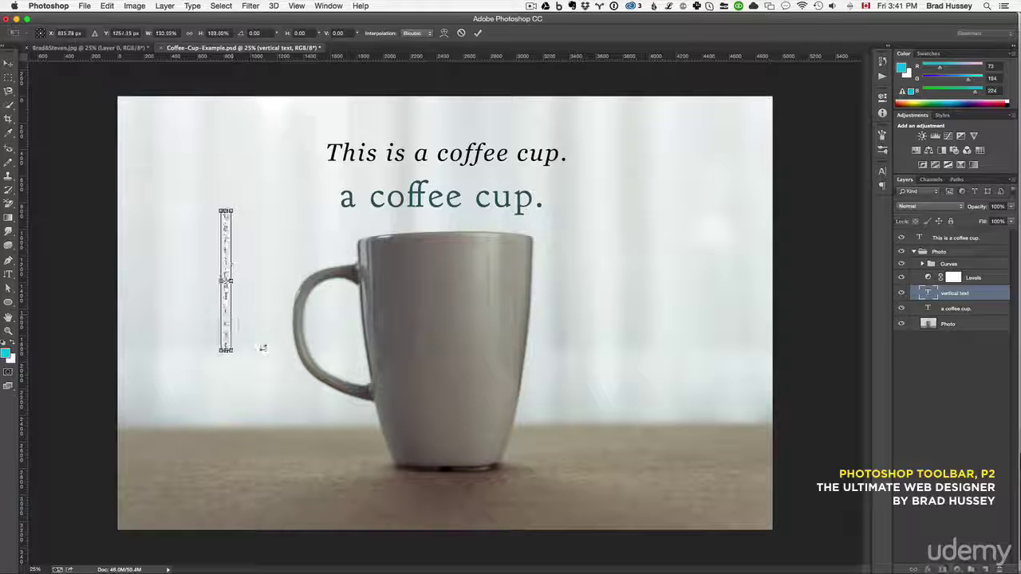
key(Return)
drag(227, 316, 214, 273)
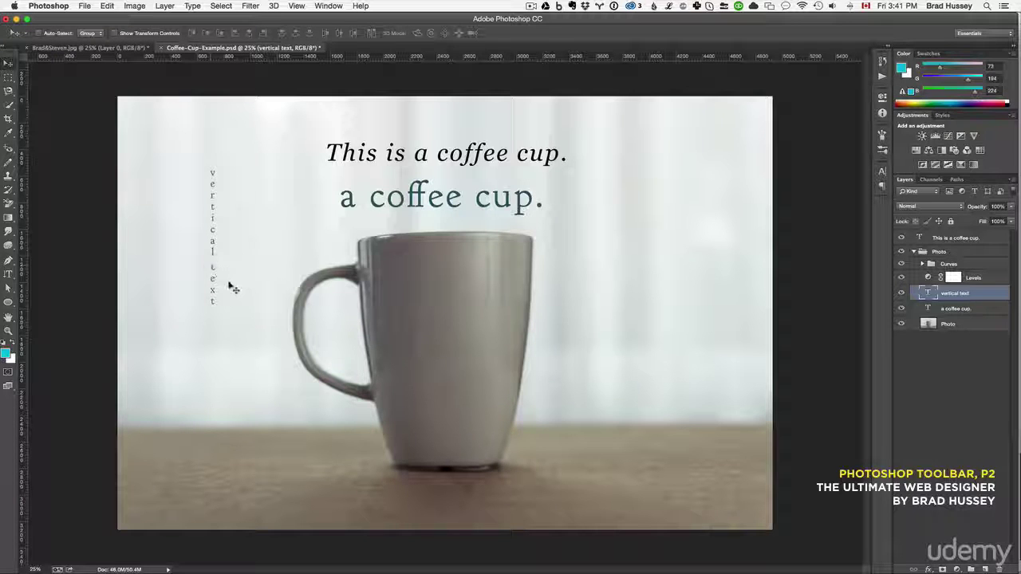
click(8, 274)
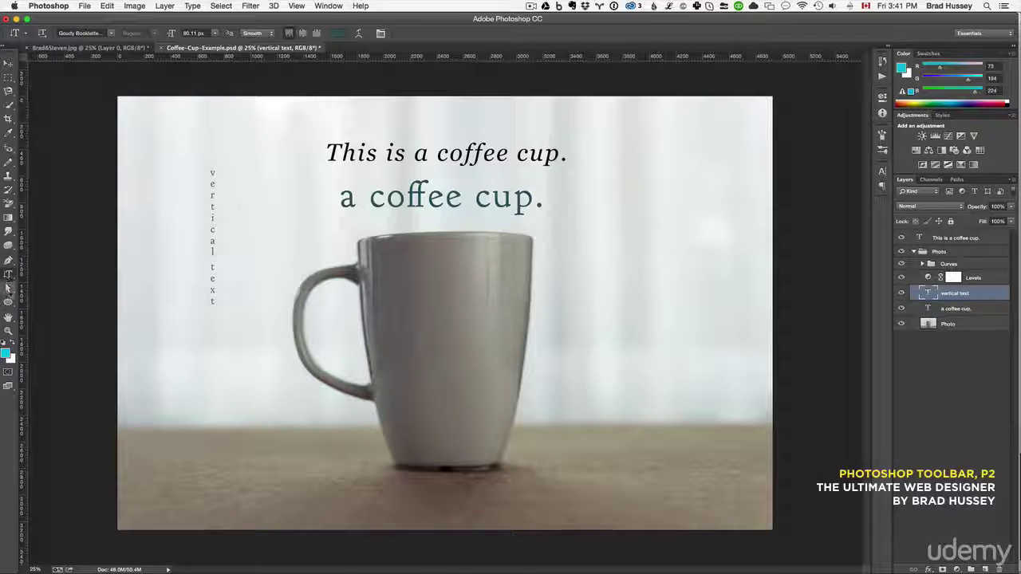
click(8, 289)
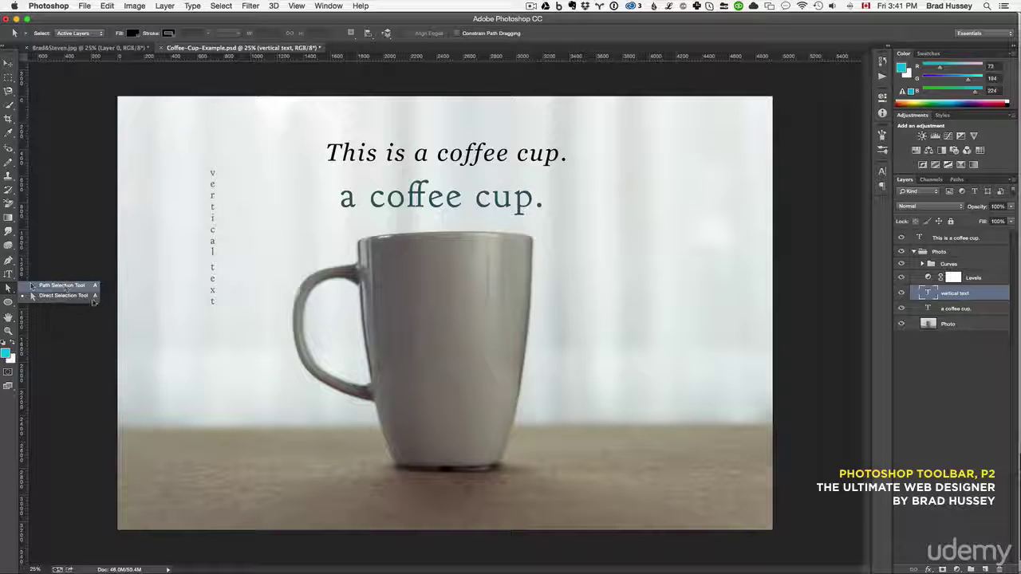
click(10, 293)
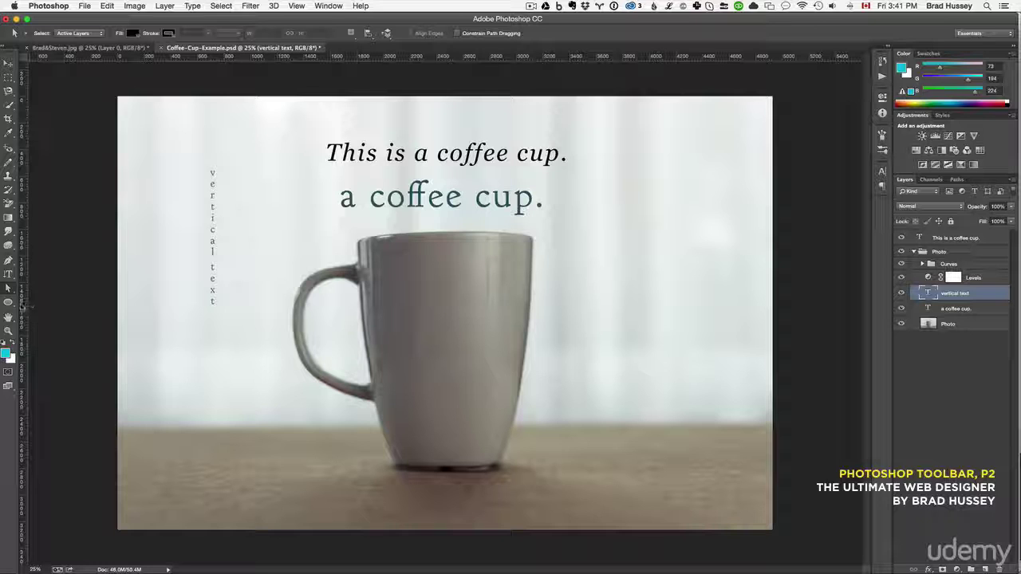
Draw a rectangle about 1677 by 925 px over the mug's right side with the Rectangle tool.
click(10, 304)
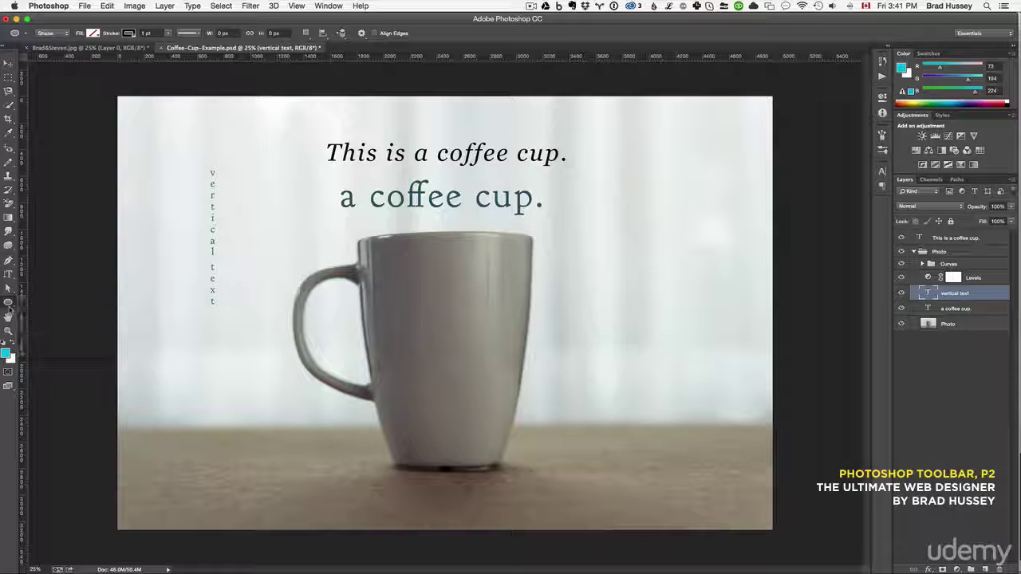
click(10, 307)
click(10, 307)
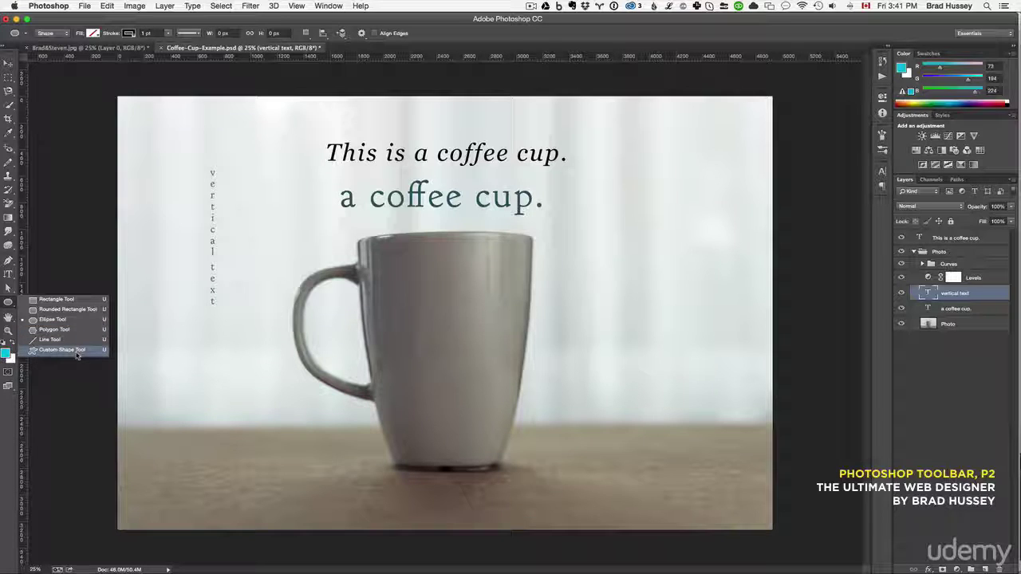
click(55, 299)
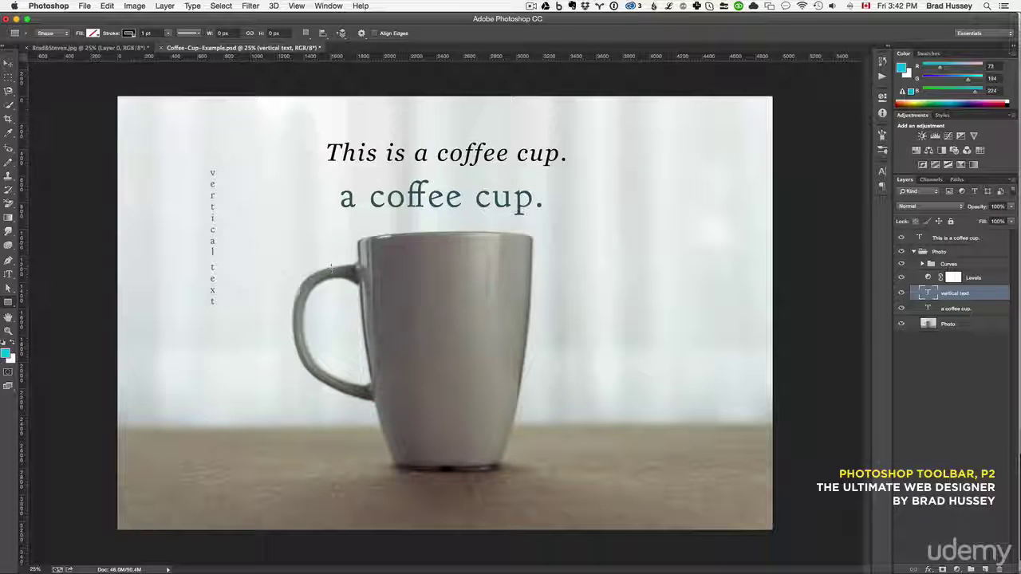
mouse_move(451, 281)
mouse_down()
mouse_move(598, 346)
mouse_move(674, 391)
mouse_move(674, 404)
mouse_up()
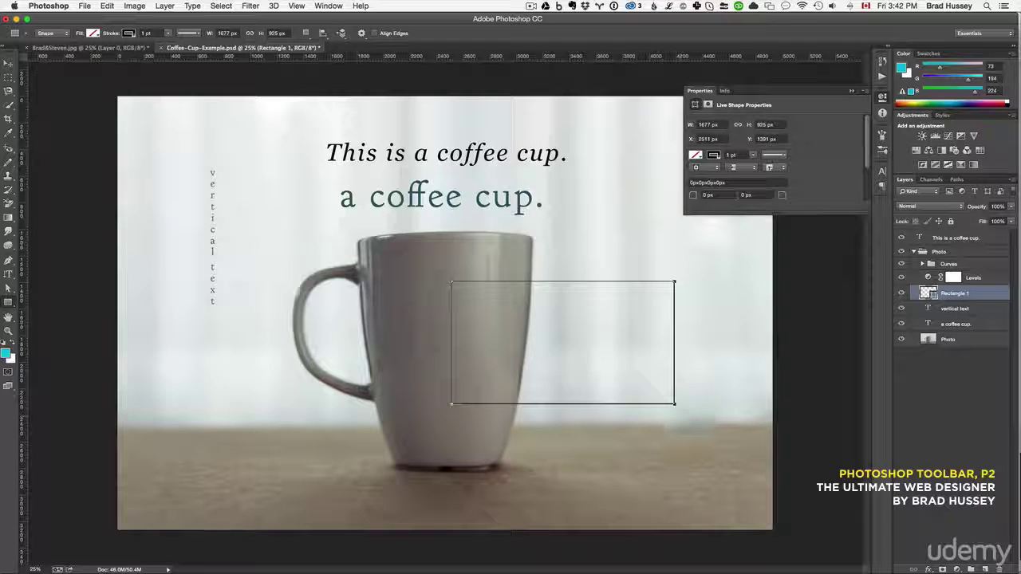
Fill the rectangle with bright cyan and remove its stroke.
click(93, 33)
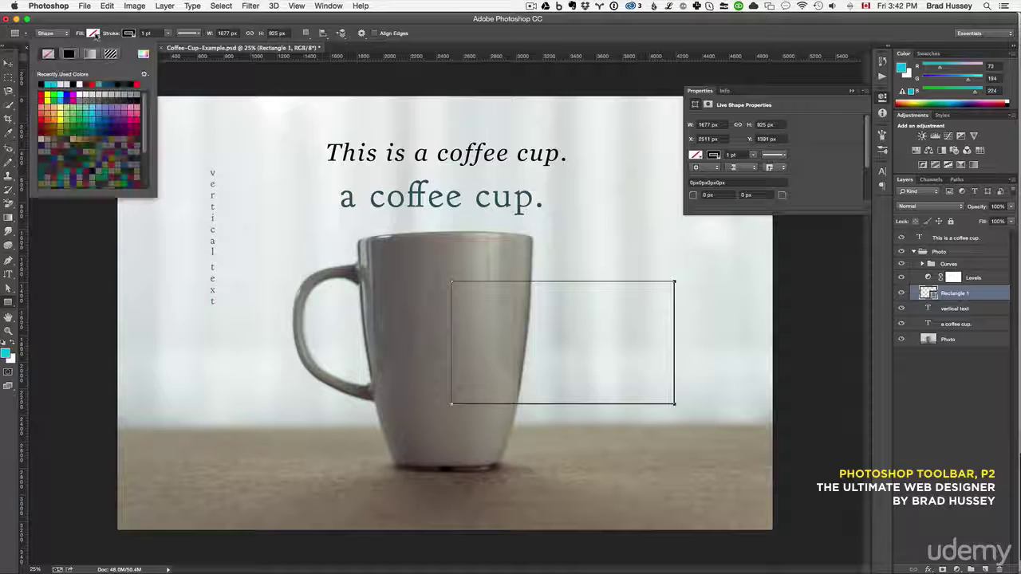
click(95, 114)
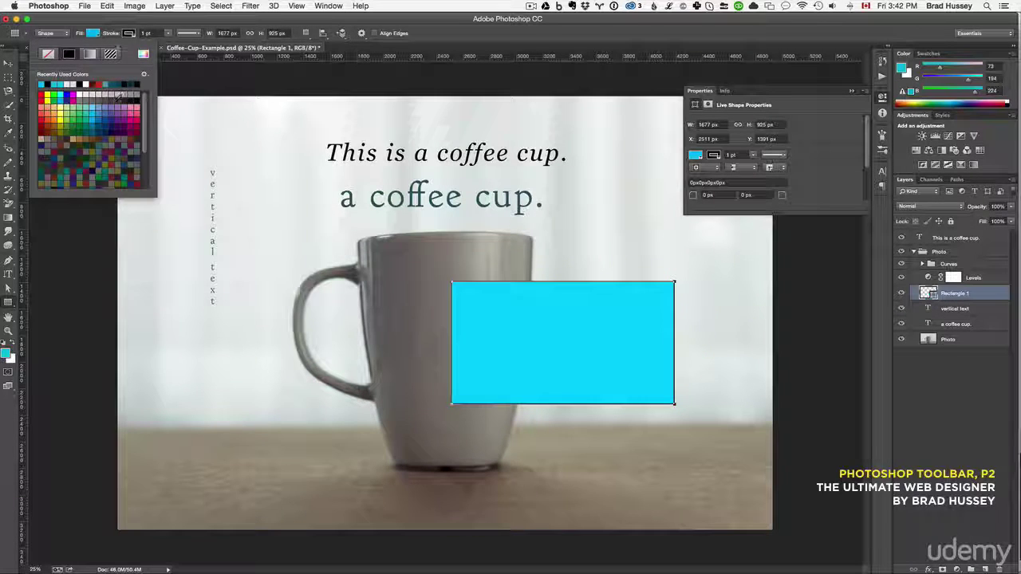
click(129, 33)
click(84, 54)
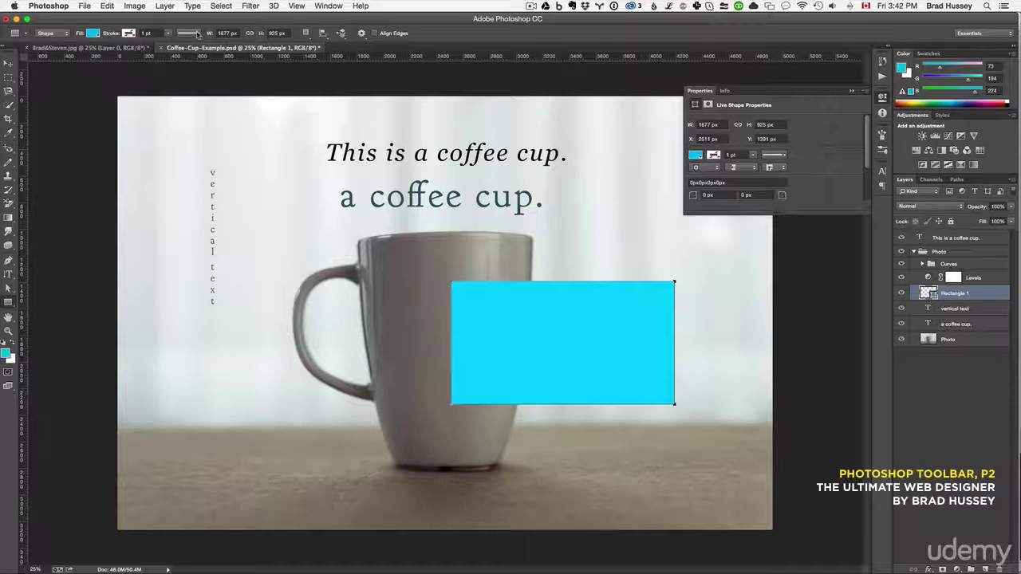
click(189, 33)
click(201, 28)
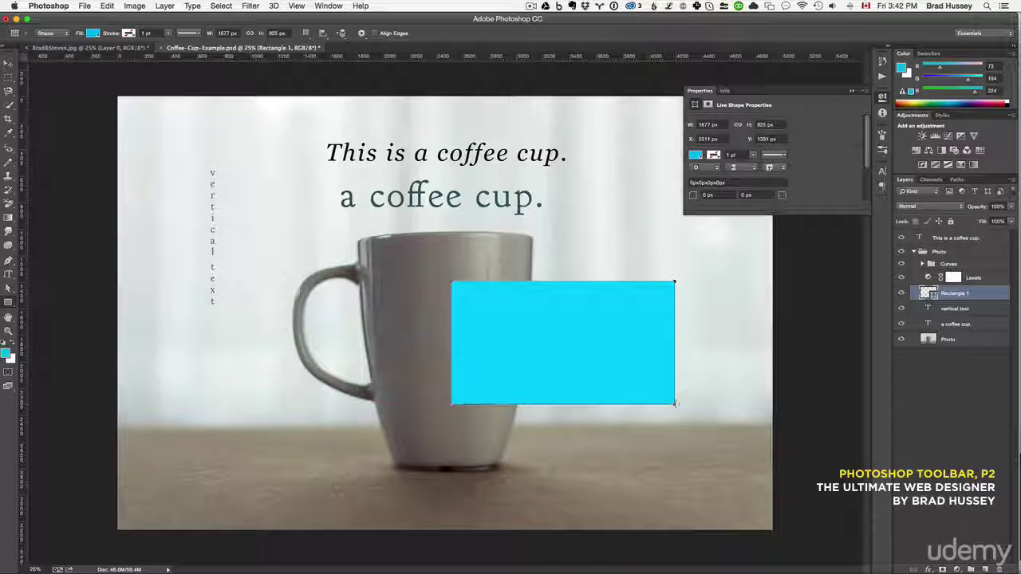
Move the cyan rectangle up and slightly left, and resize it to about 1493 by 1189 px.
key(v)
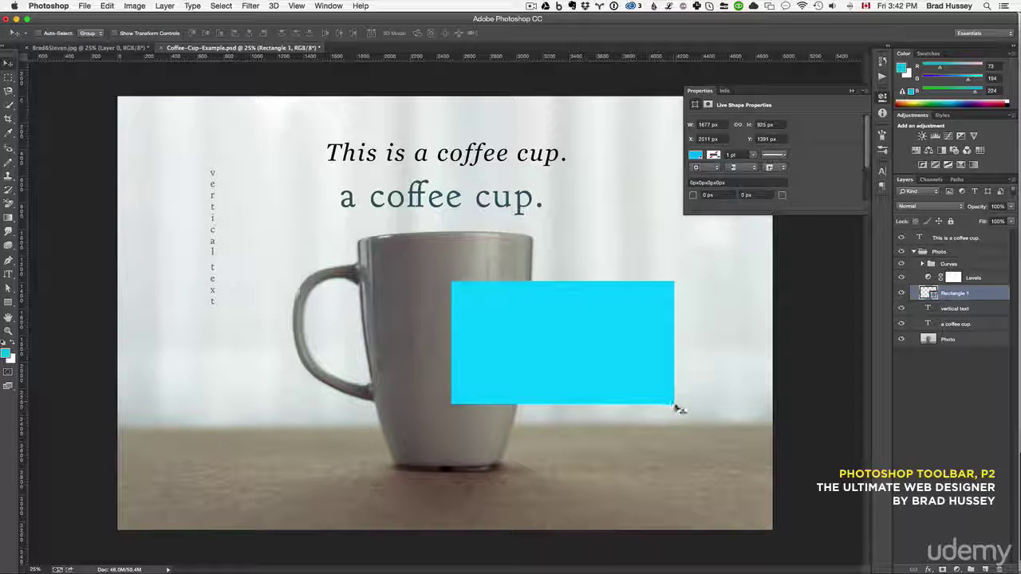
drag(672, 408, 654, 371)
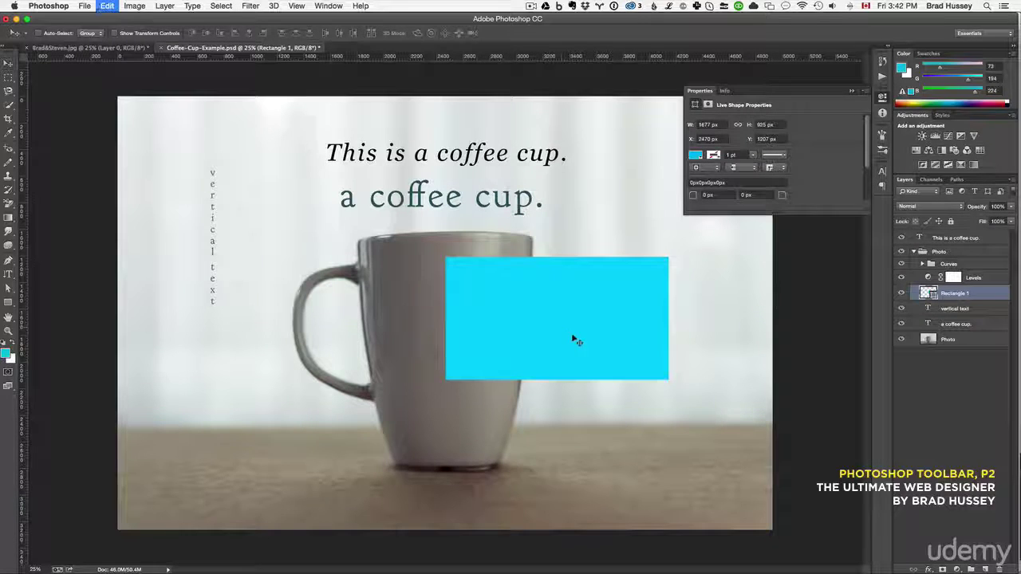
key(ctrl+t)
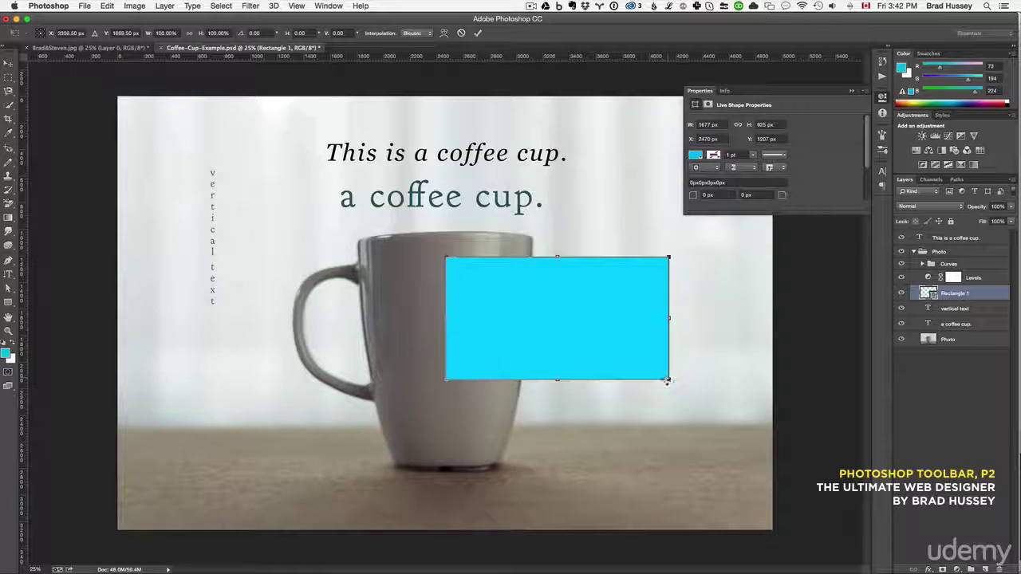
drag(668, 379, 644, 415)
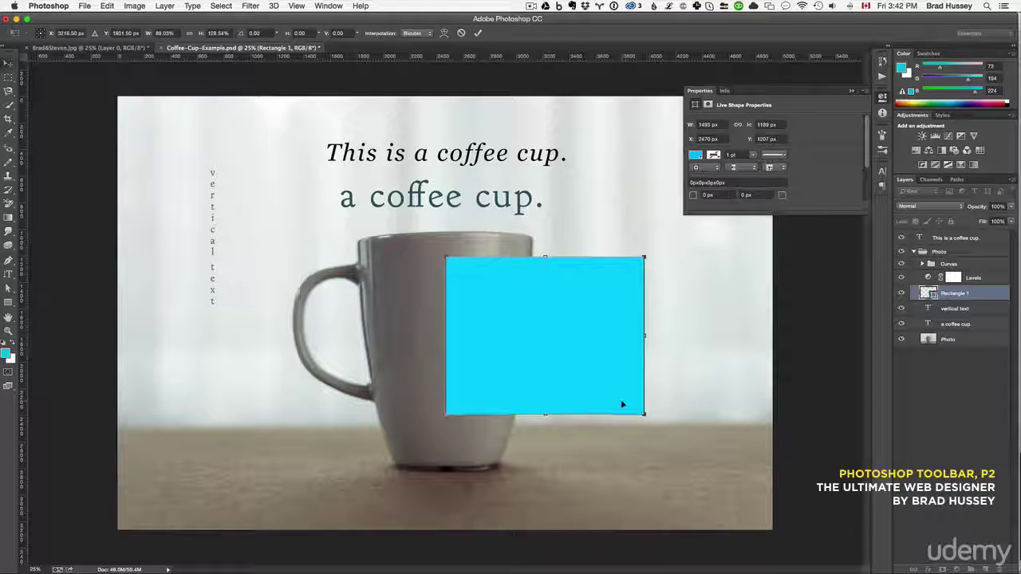
key(Return)
Draw a rounded rectangle about 843 by 575 px beneath the vertical text with the Rounded Rectangle tool.
click(8, 302)
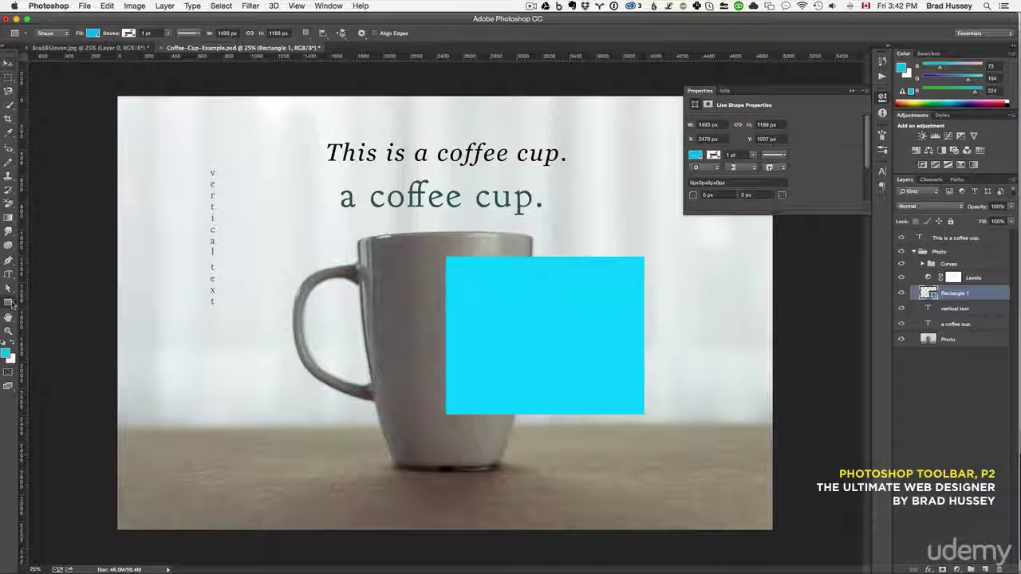
click(48, 314)
drag(309, 405, 196, 328)
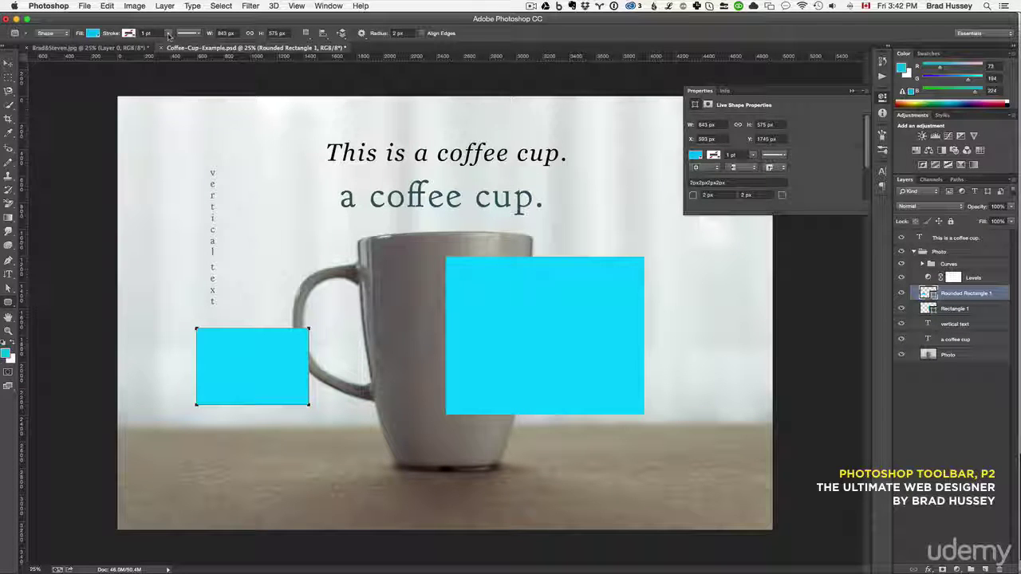
Set the corner radius to 20 px and draw a second rounded rectangle about 571 by 557 px between the vertical text and the headline text.
click(410, 33)
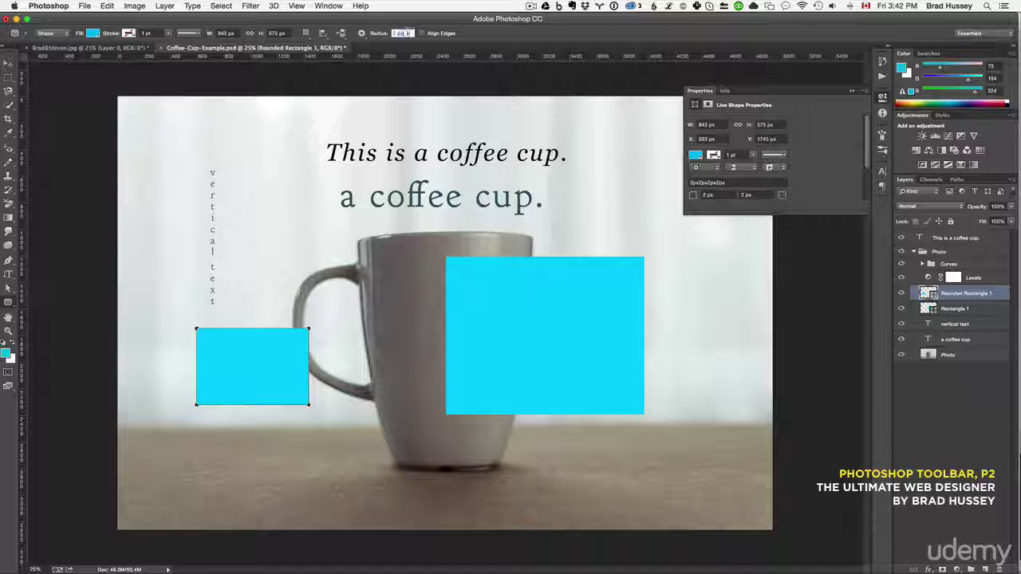
text(20)
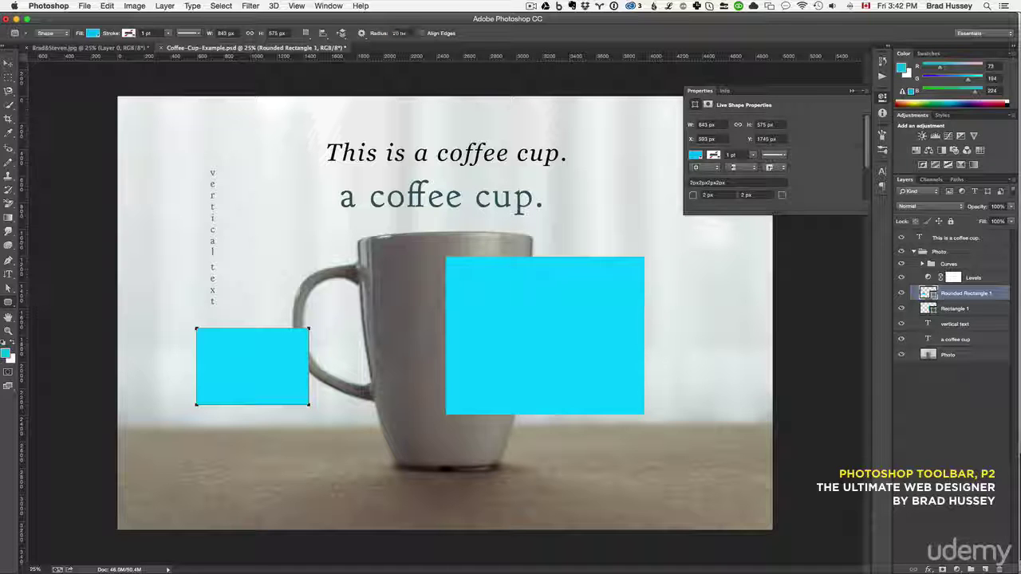
click(370, 123)
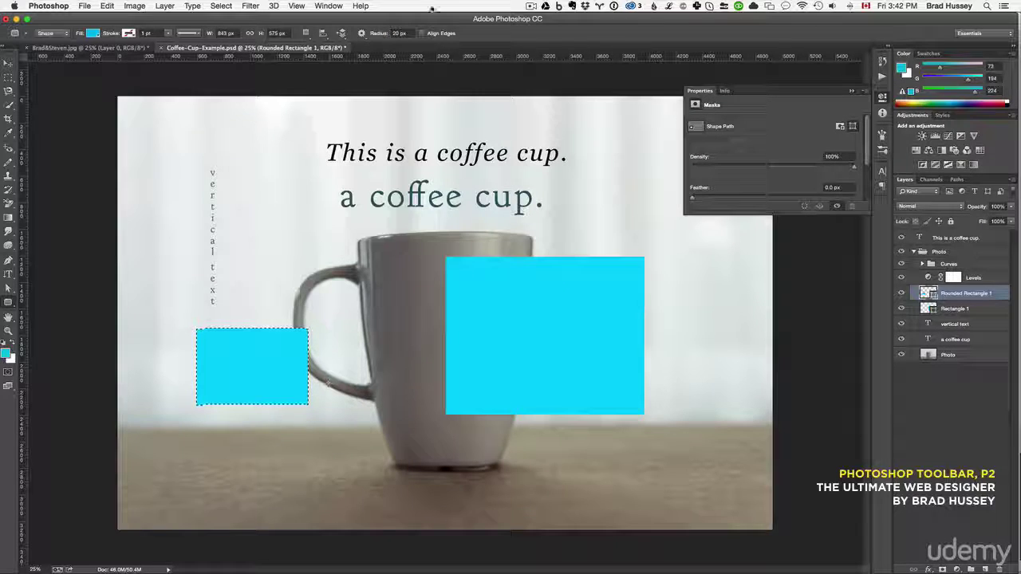
drag(248, 165, 325, 238)
click(356, 243)
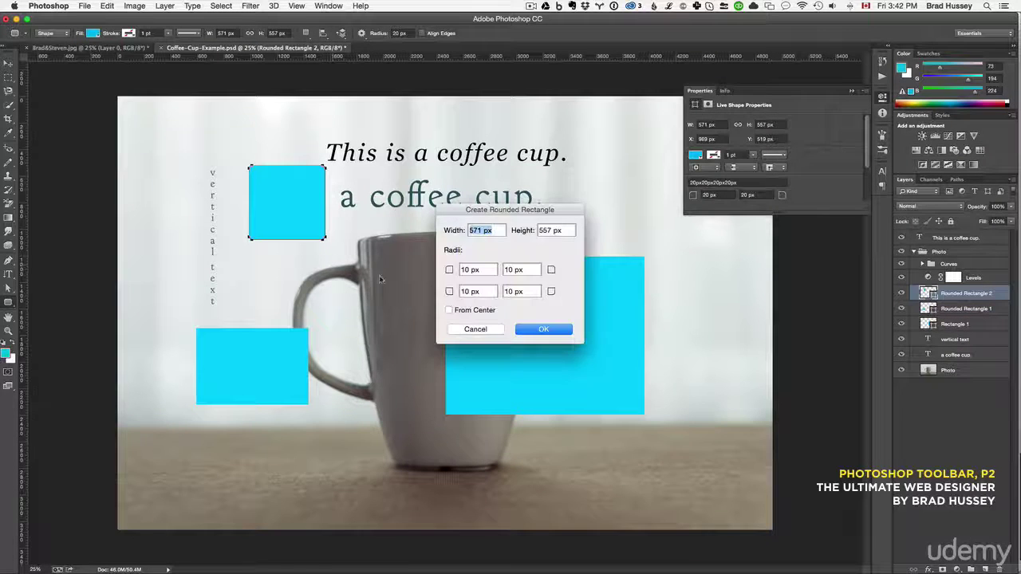
key(Escape)
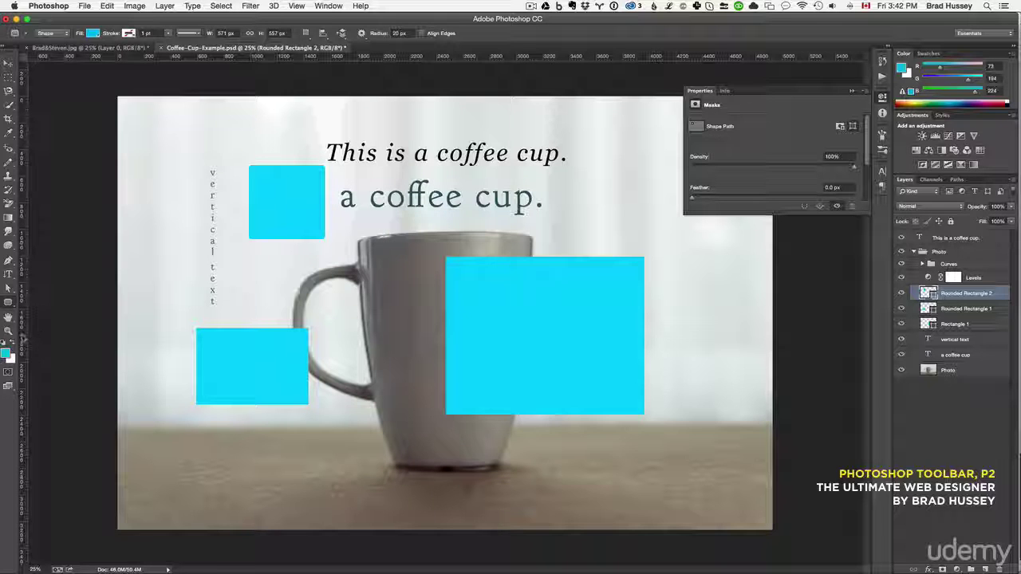
With the Ellipse tool, draw a circle about 342 px wide at the cup handle, a small ellipse below the rim, and a tall ellipse about 404 by 942 px beside the headline.
right_click(10, 302)
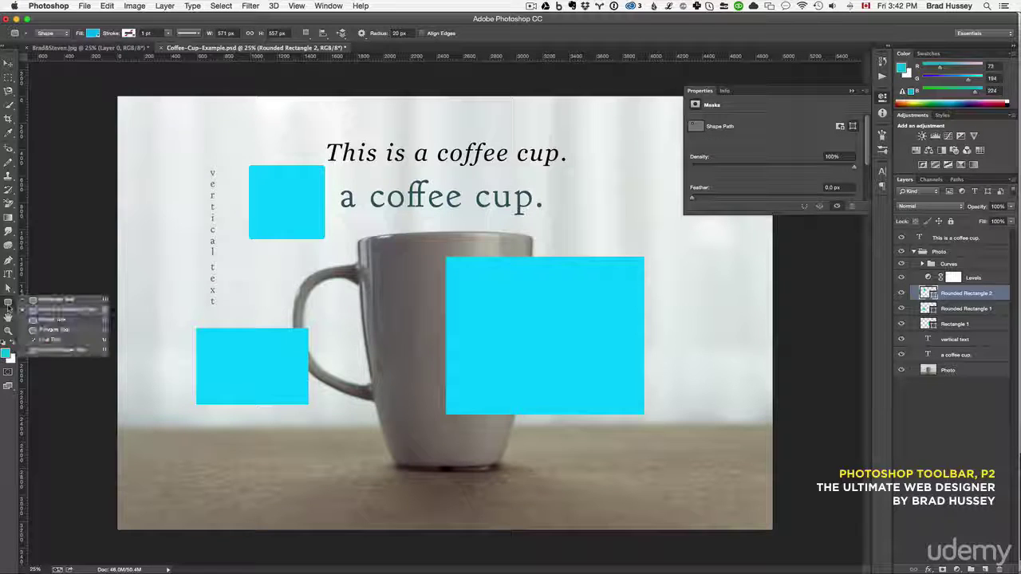
click(64, 319)
drag(319, 300, 345, 326)
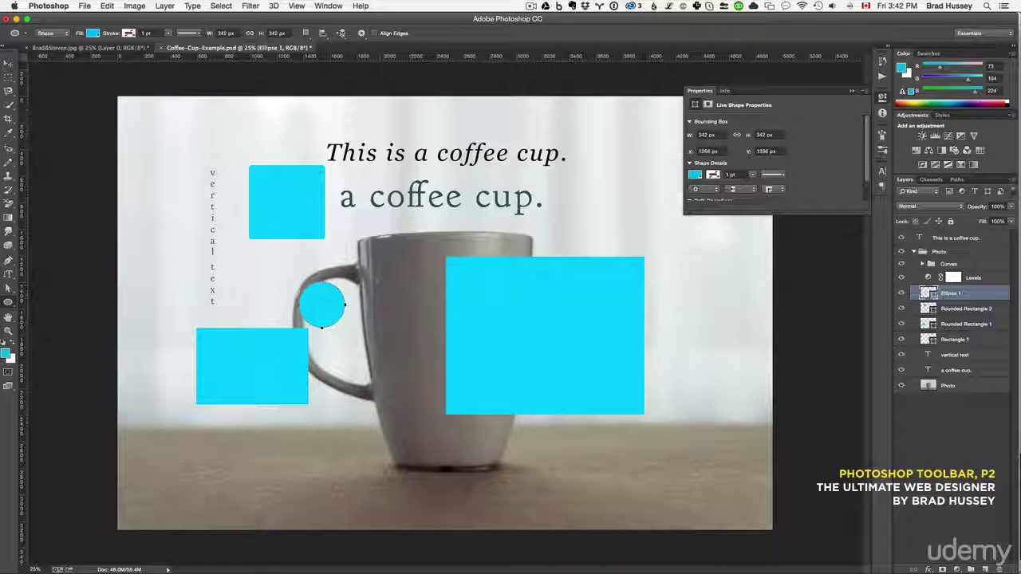
drag(379, 244, 416, 268)
mouse_move(610, 140)
mouse_down()
mouse_move(659, 230)
mouse_move(665, 269)
mouse_up()
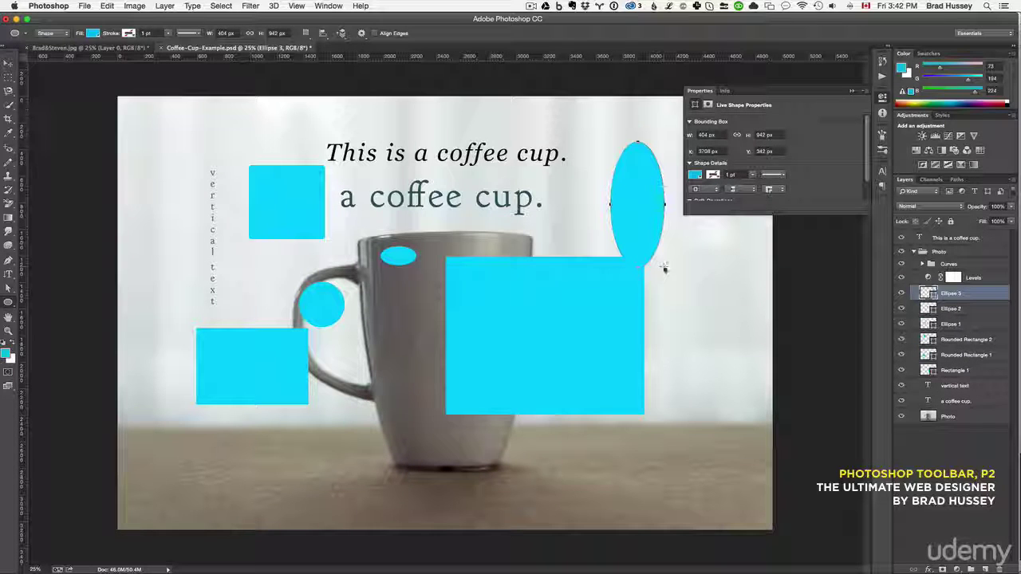
Draw a five-sided polygon about 855 by 837 px over the photo's upper-left corner with the Polygon tool.
right_click(9, 302)
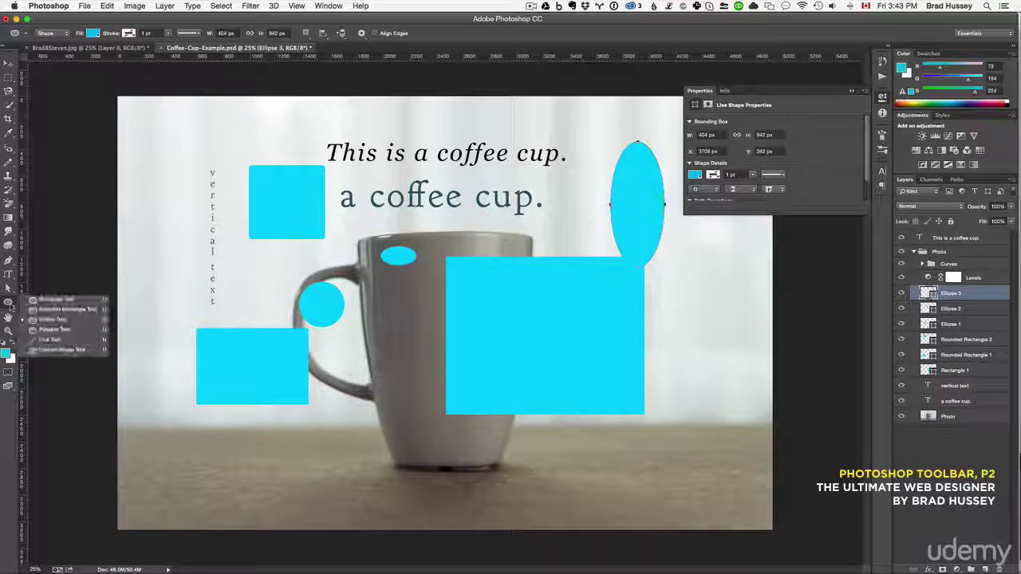
click(54, 329)
drag(160, 140, 199, 188)
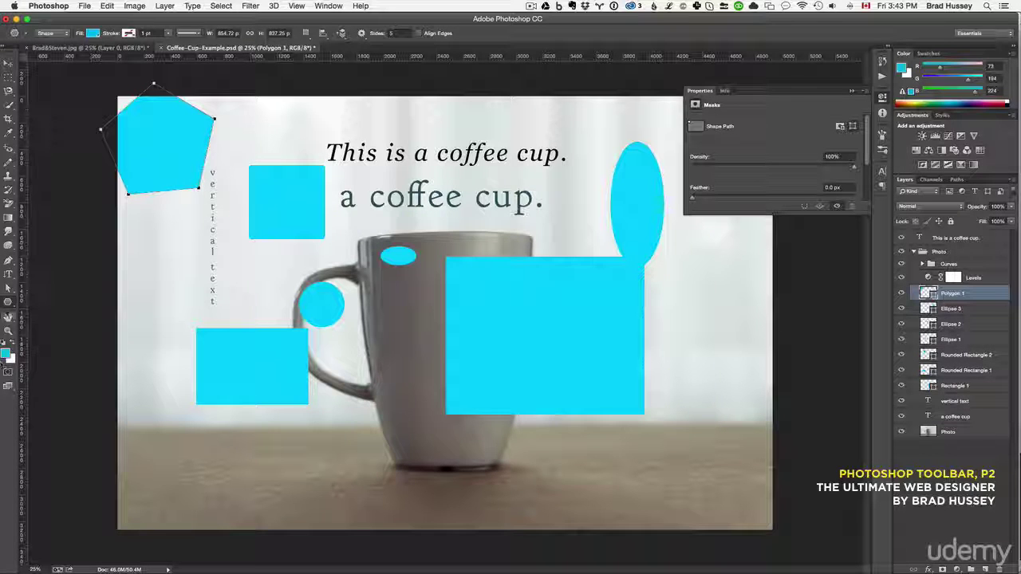
Draw a diagonal line of 1 px weight, spanning about 757 by 622 px, from the cup handle onto the cup body.
right_click(9, 302)
click(54, 341)
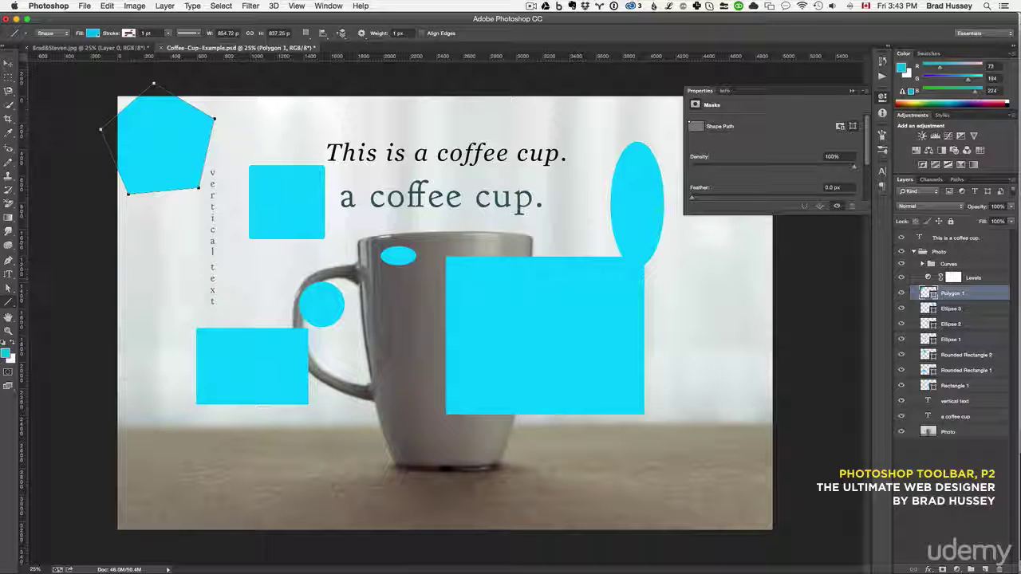
drag(319, 265, 421, 347)
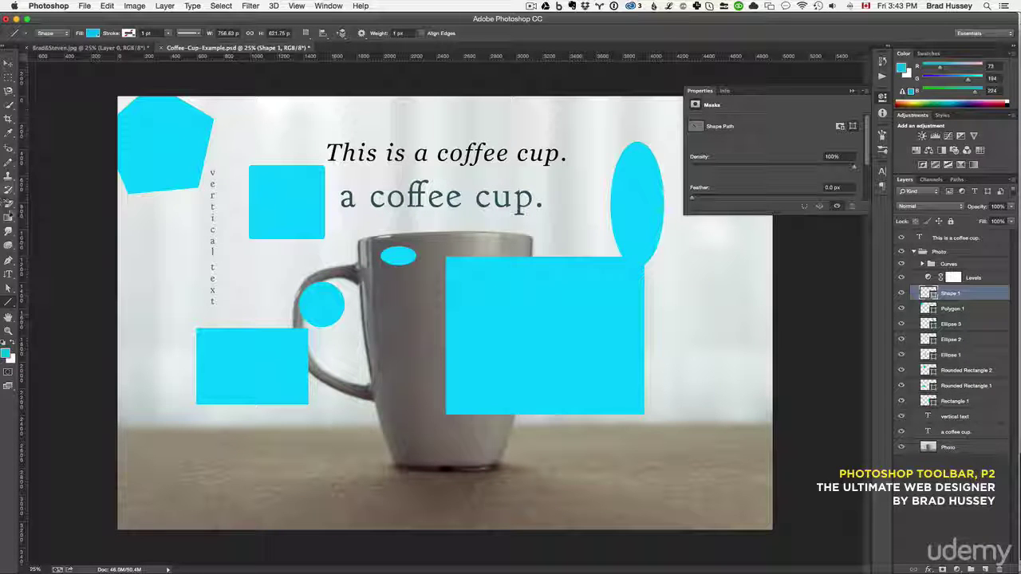
Draw a pine tree custom shape about 524 by 973 px beside the large rectangle, and move it slightly down and left.
right_click(12, 301)
click(46, 339)
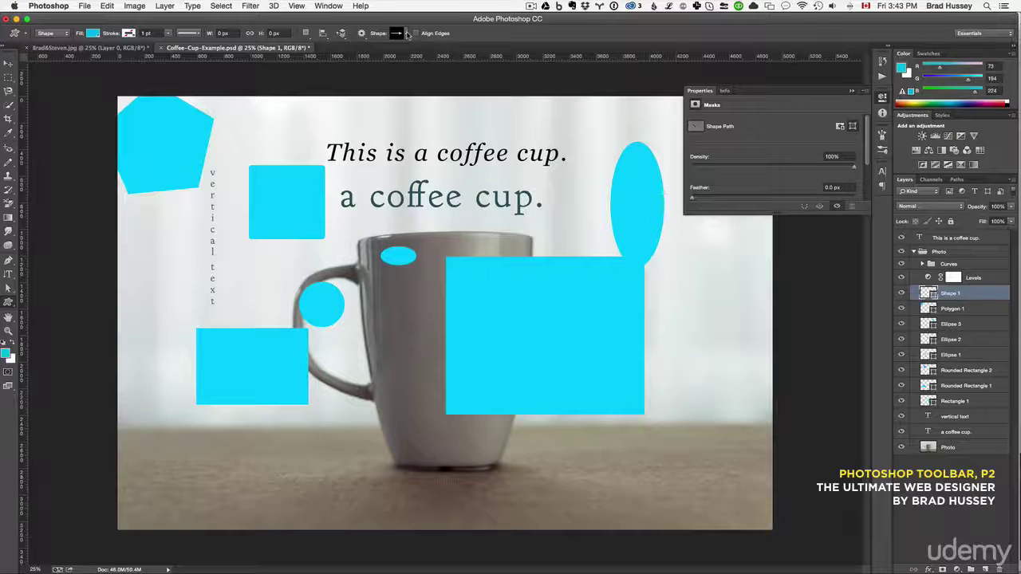
click(405, 34)
click(368, 176)
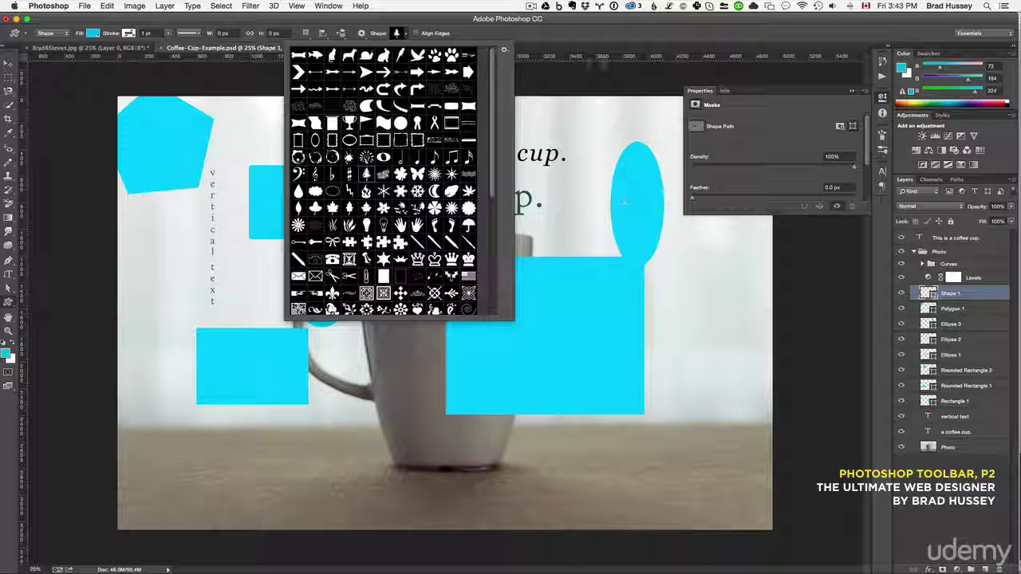
click(406, 34)
drag(705, 288, 781, 380)
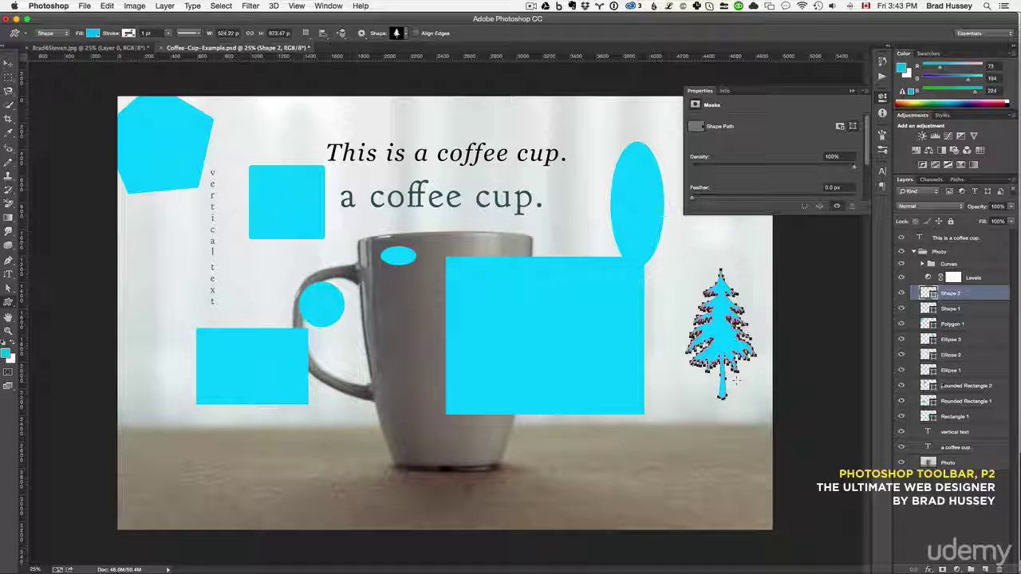
key(v)
drag(725, 342, 702, 359)
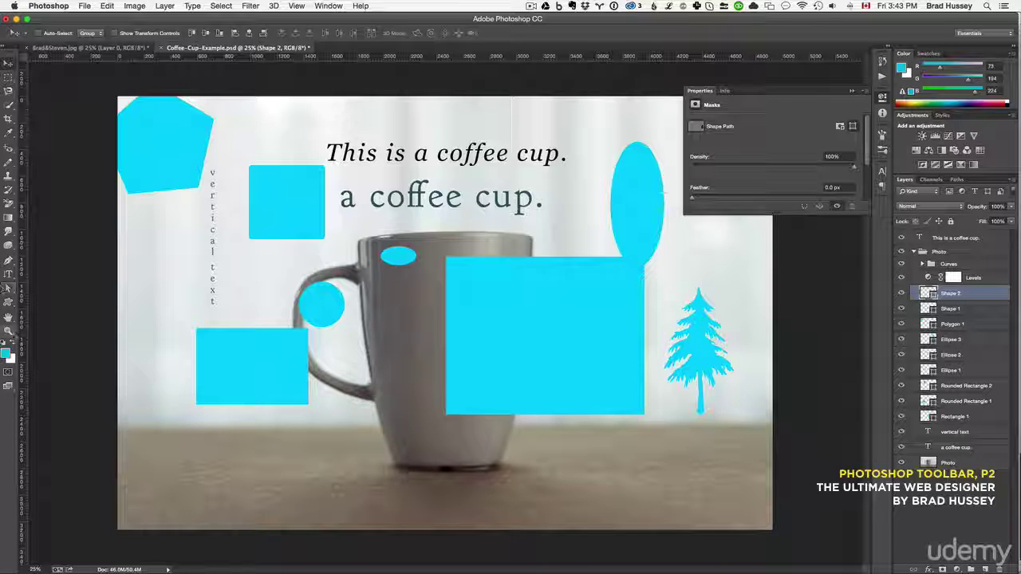
View the Hand tool options, and zoom in to 100%, out to 16.7% and back in to inspect the artwork.
click(8, 317)
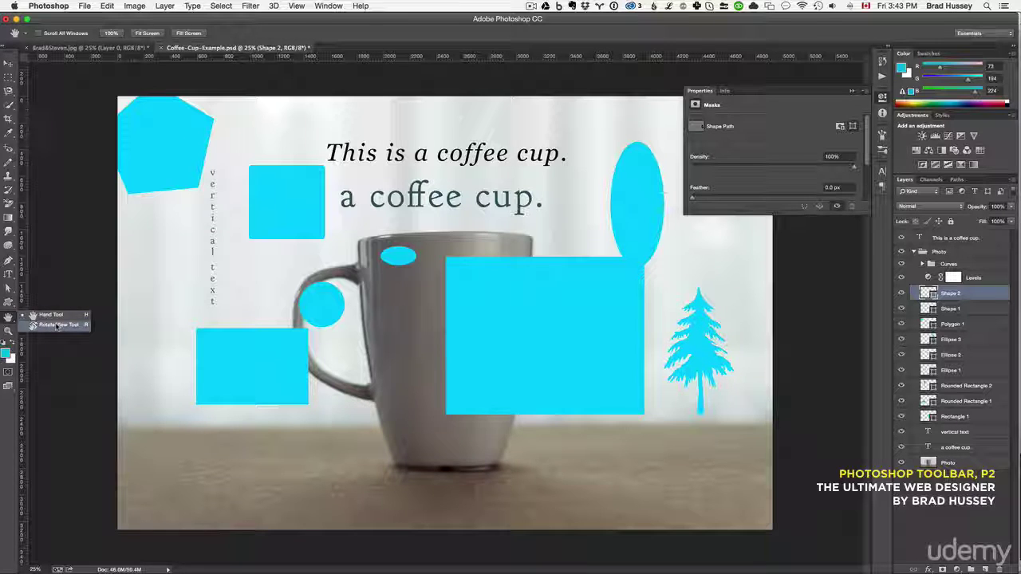
click(9, 319)
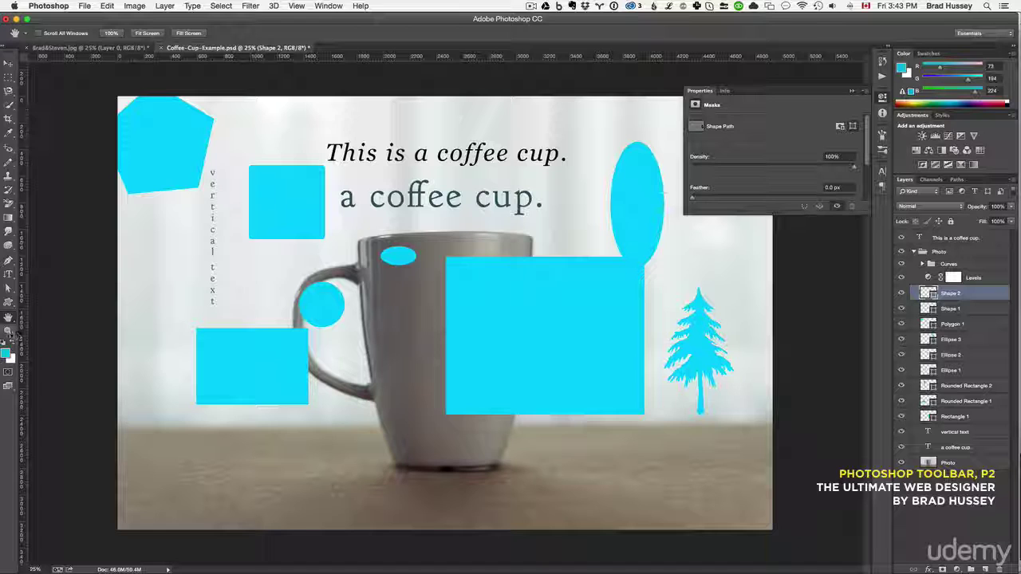
click(8, 331)
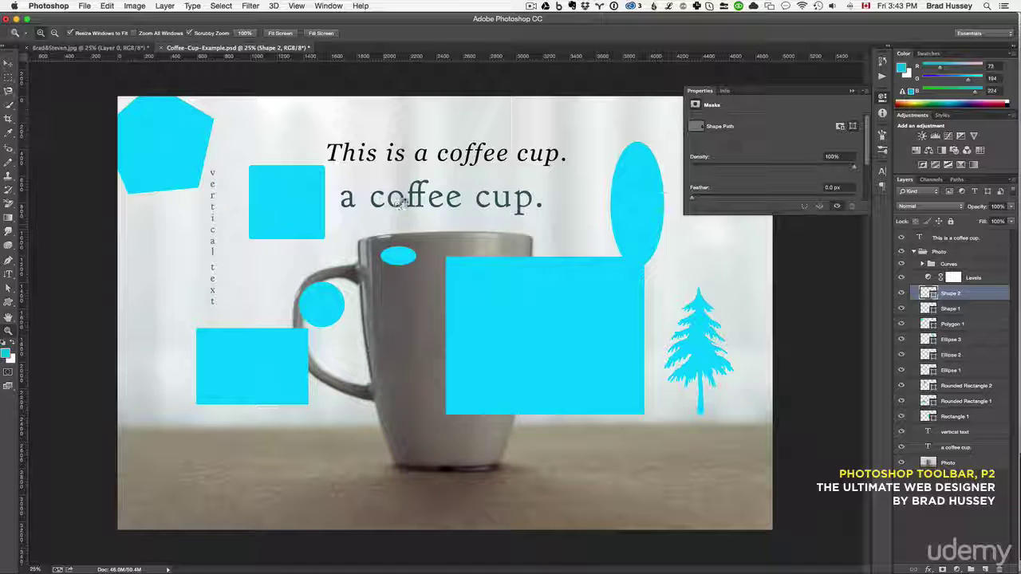
drag(453, 198, 433, 200)
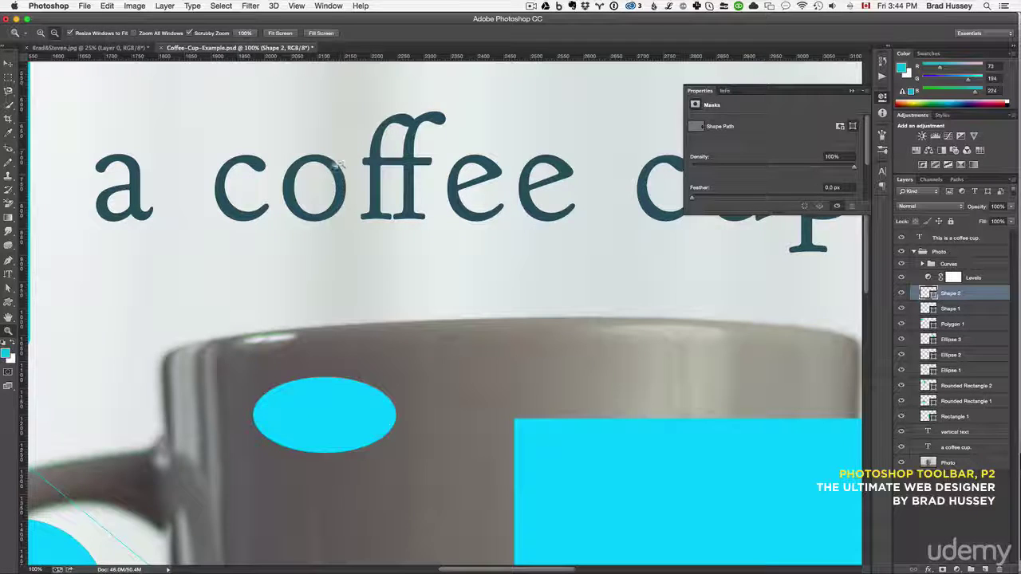
drag(346, 164, 340, 161)
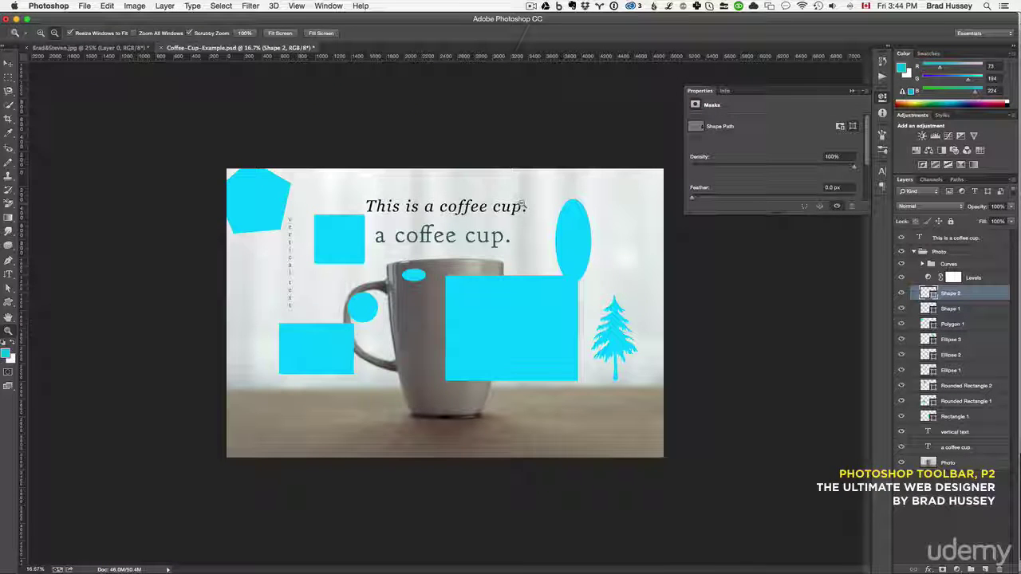
key(super+equal)
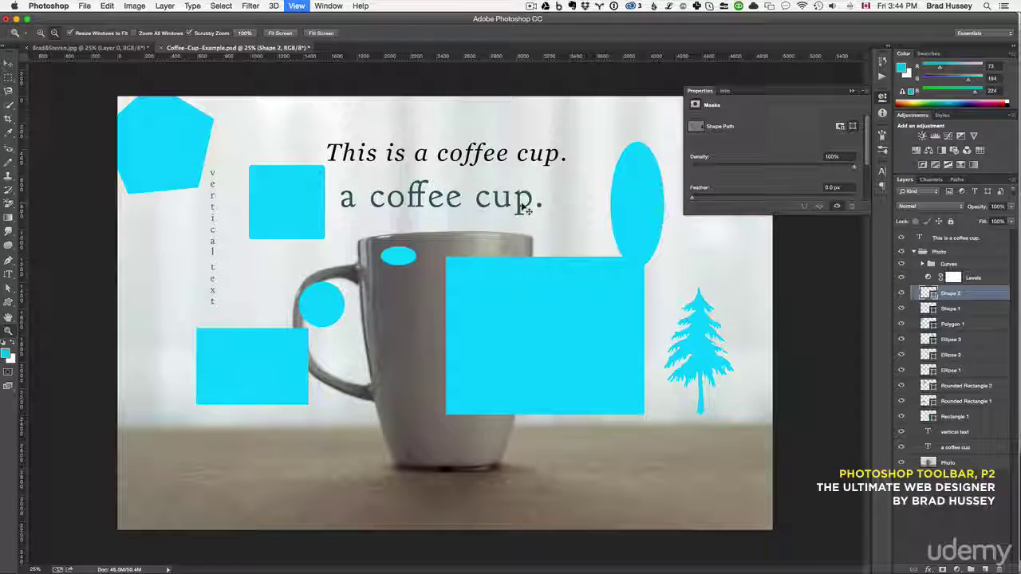
key(super+equal)
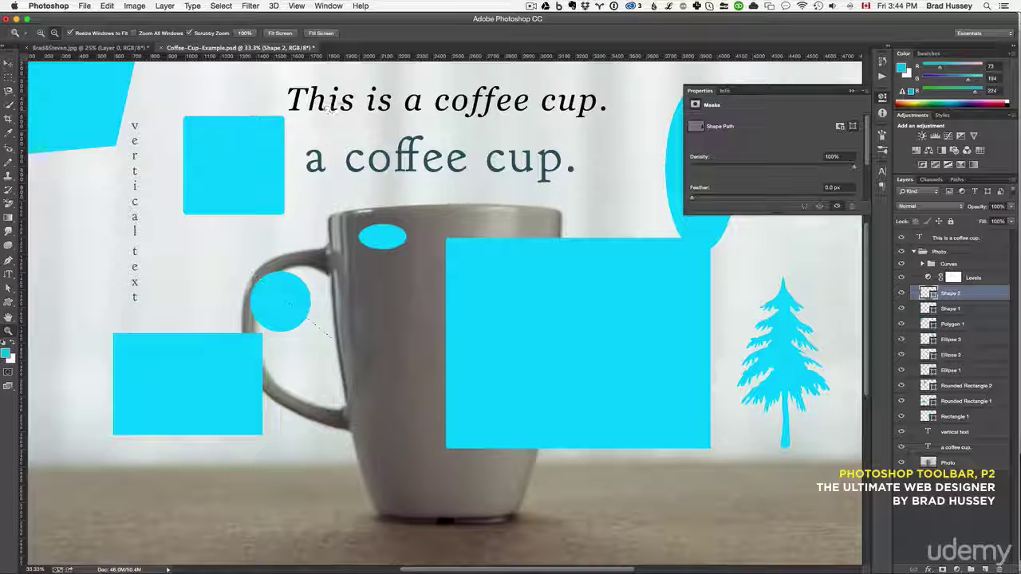
key(super+equal)
Compare the 100%, Fit Screen and Fill Screen views, and pan the filled view slightly down and left.
click(243, 33)
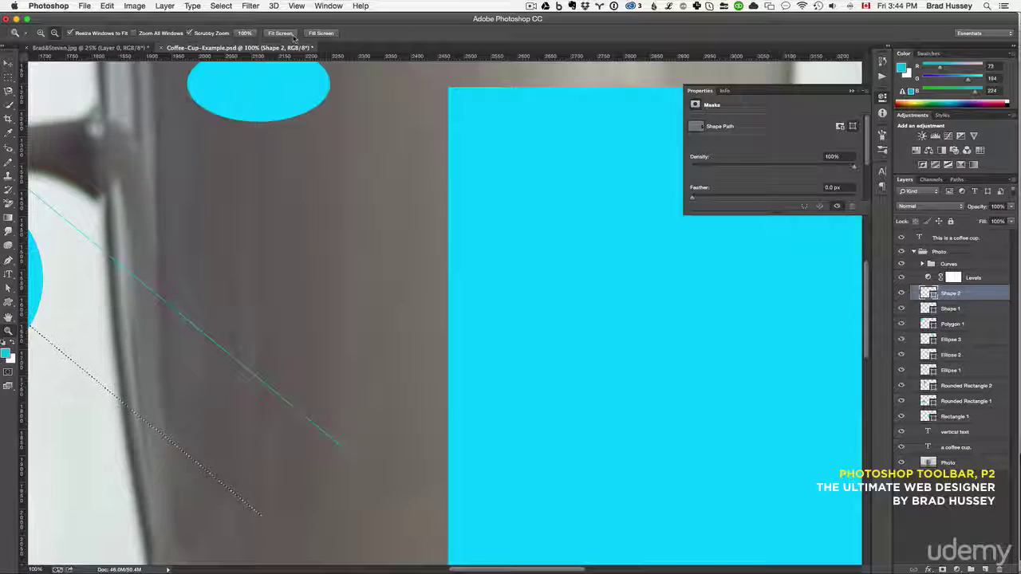
click(280, 33)
click(320, 33)
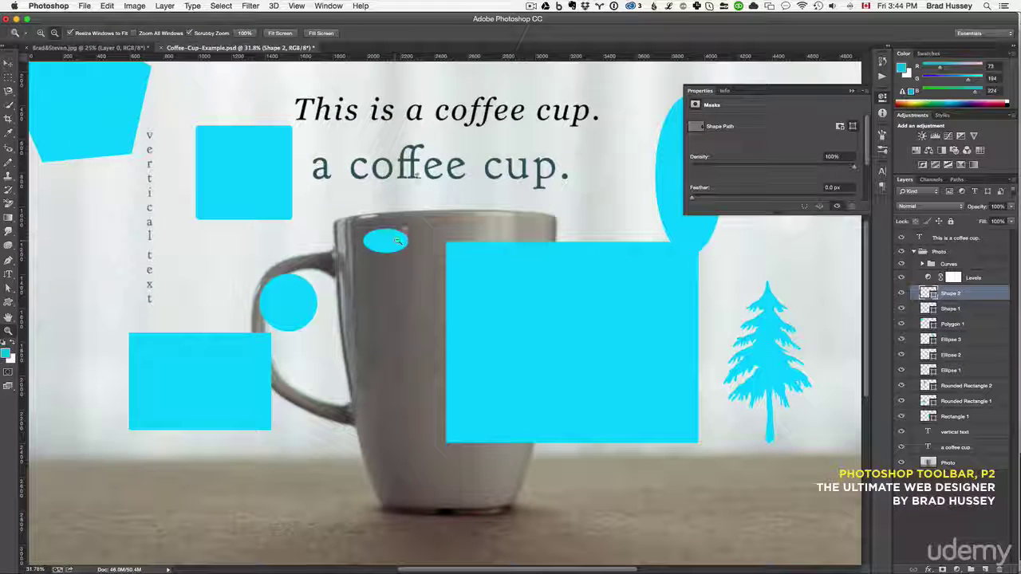
click(244, 34)
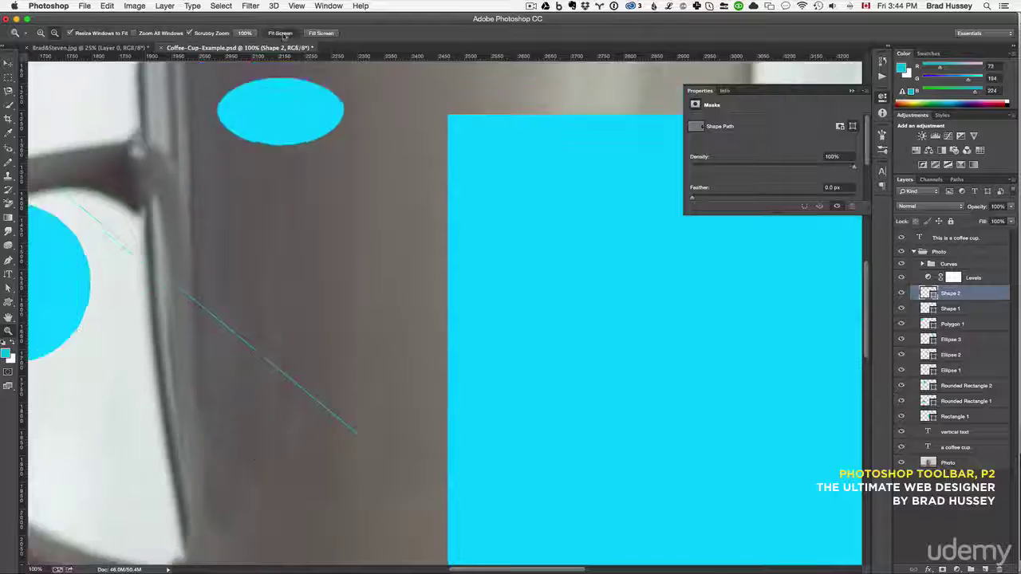
click(280, 32)
click(321, 33)
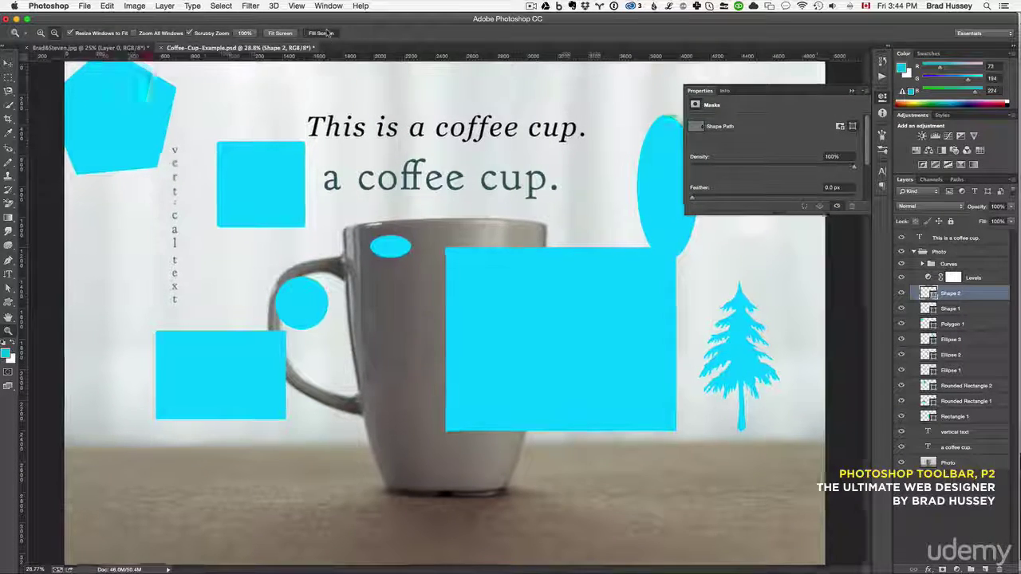
drag(457, 218, 446, 252)
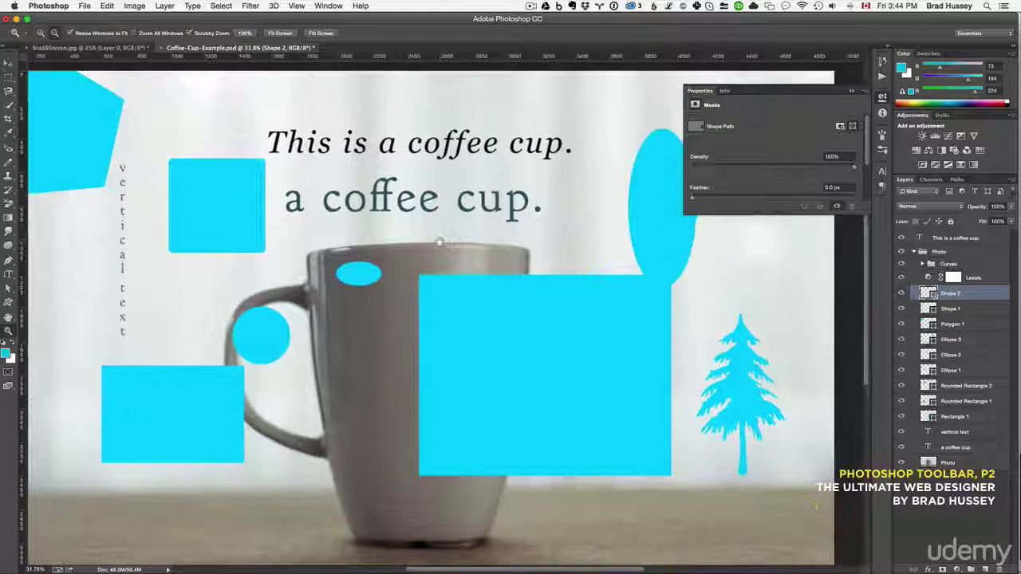